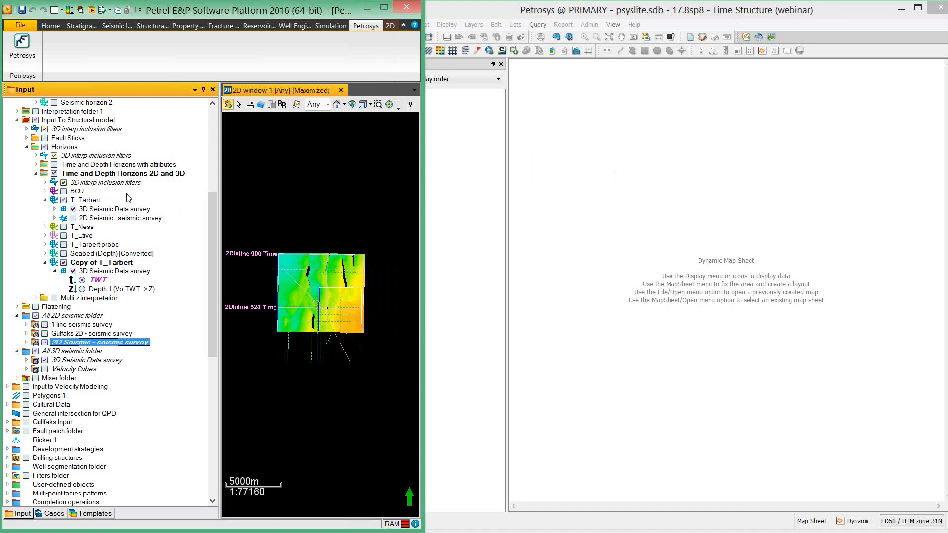
click(563, 11)
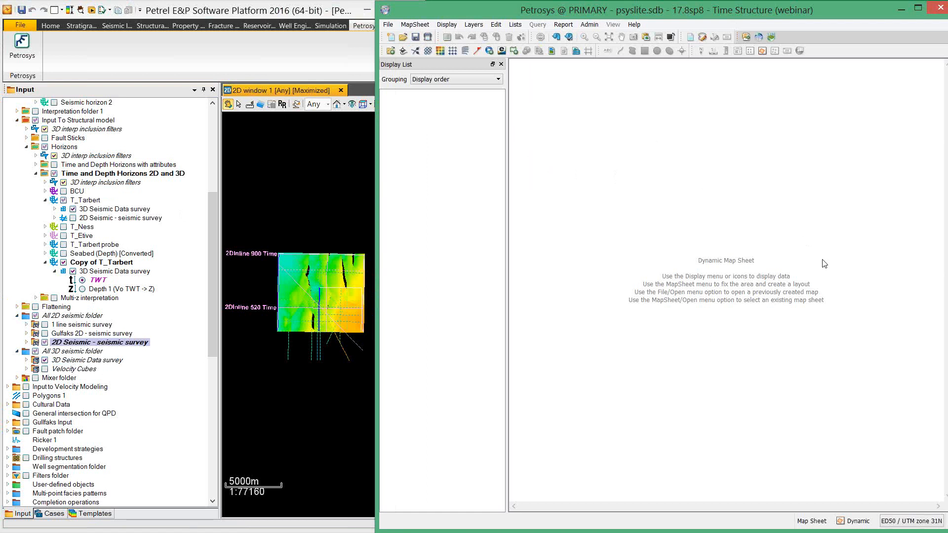
click(320, 14)
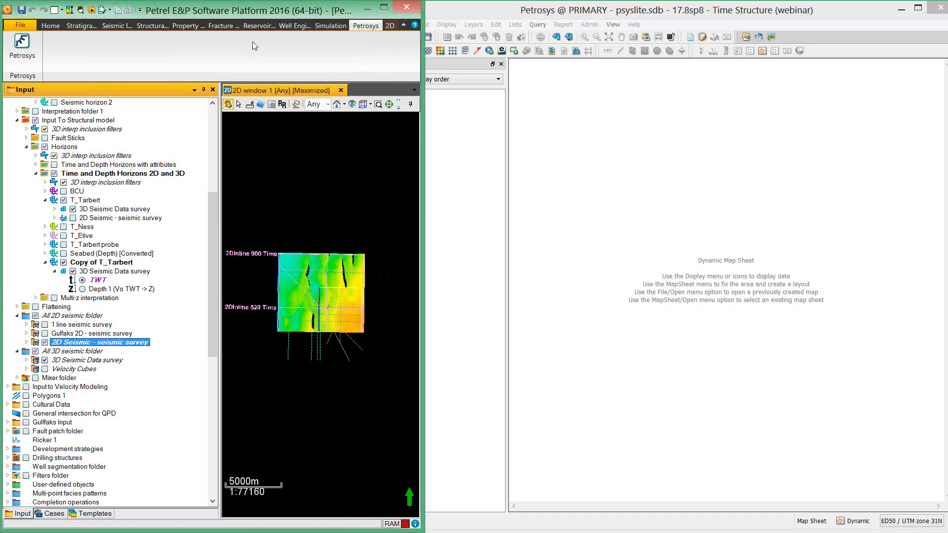
click(21, 50)
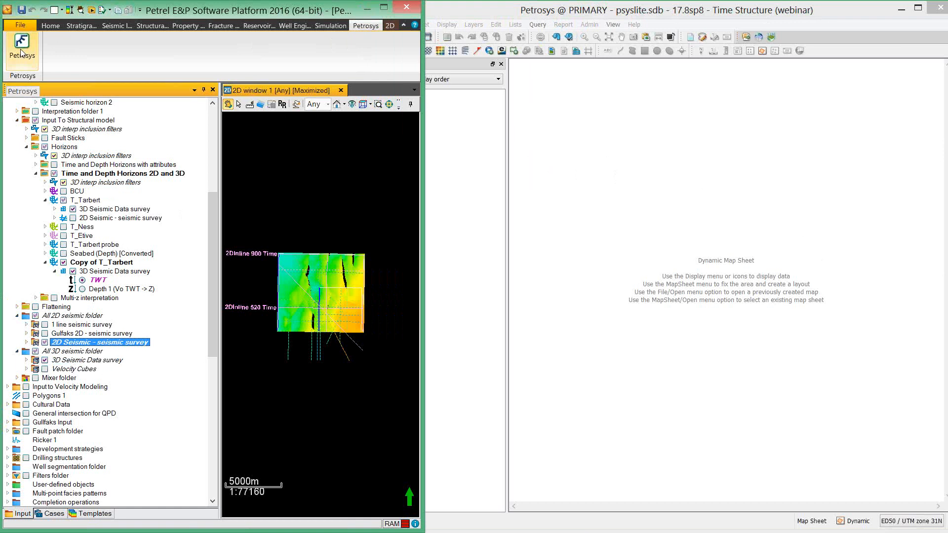
Bring the 2D Seismic survey from Petrel's 2D seismic folder into the Petrosys map sheet.
click(565, 11)
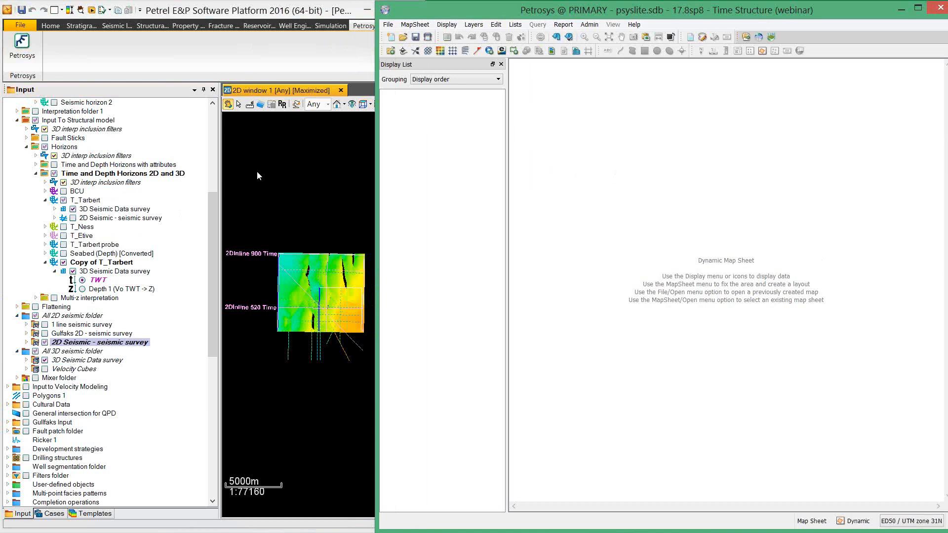
click(95, 345)
drag(95, 346, 599, 226)
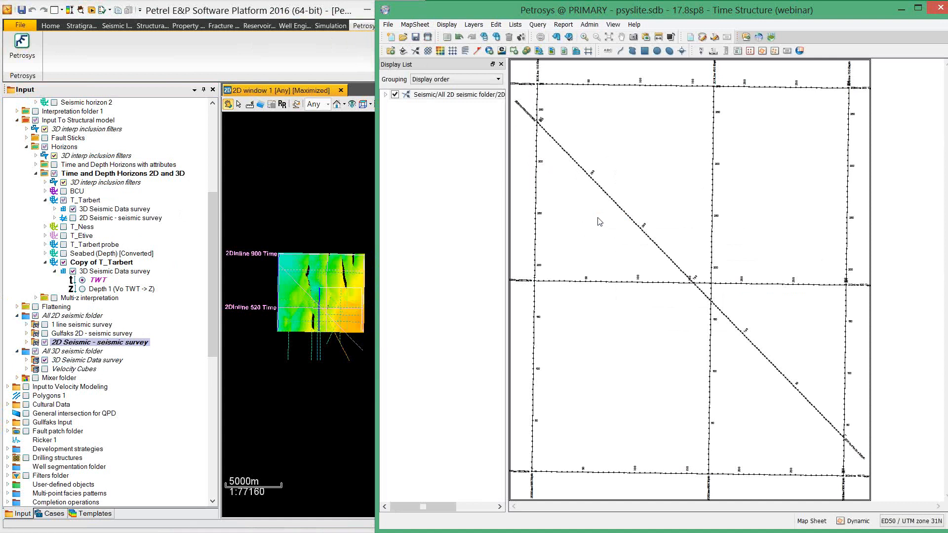
In the 2D seismic lines display settings, set the default line style to STICK and turn off the line names.
click(451, 96)
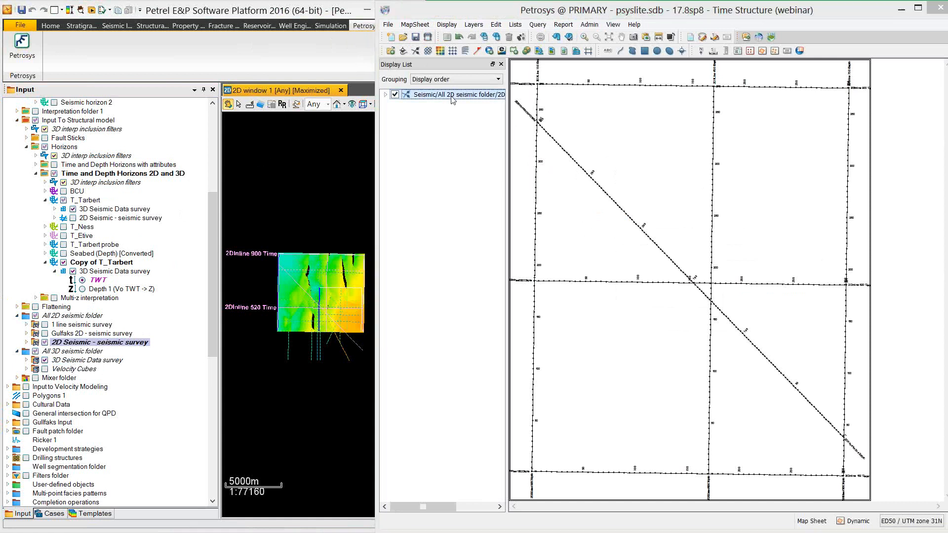
double_click(451, 98)
drag(474, 22, 569, 57)
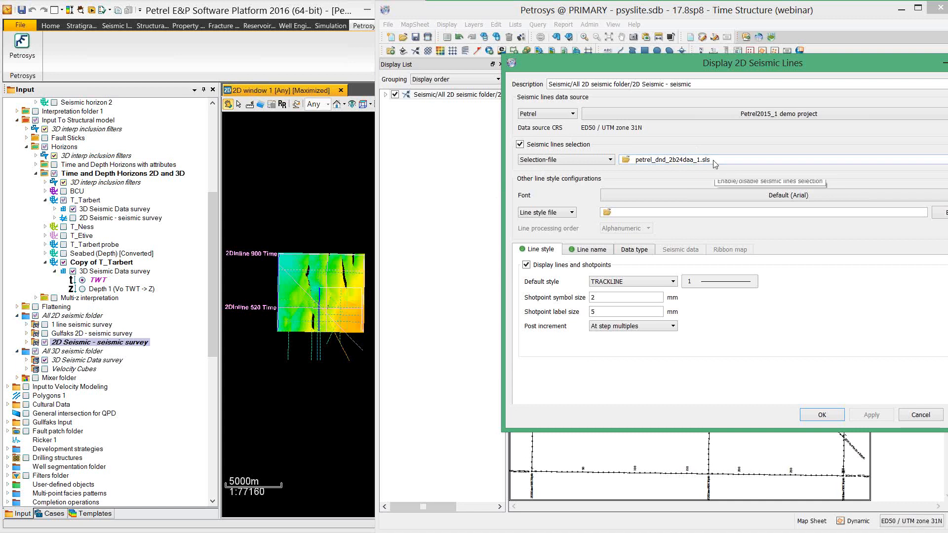
drag(718, 67, 702, 42)
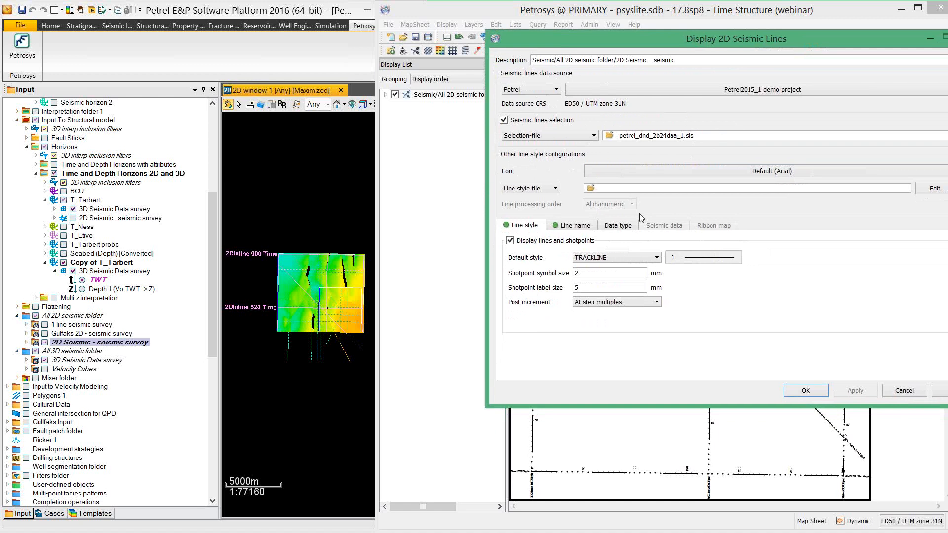
click(637, 257)
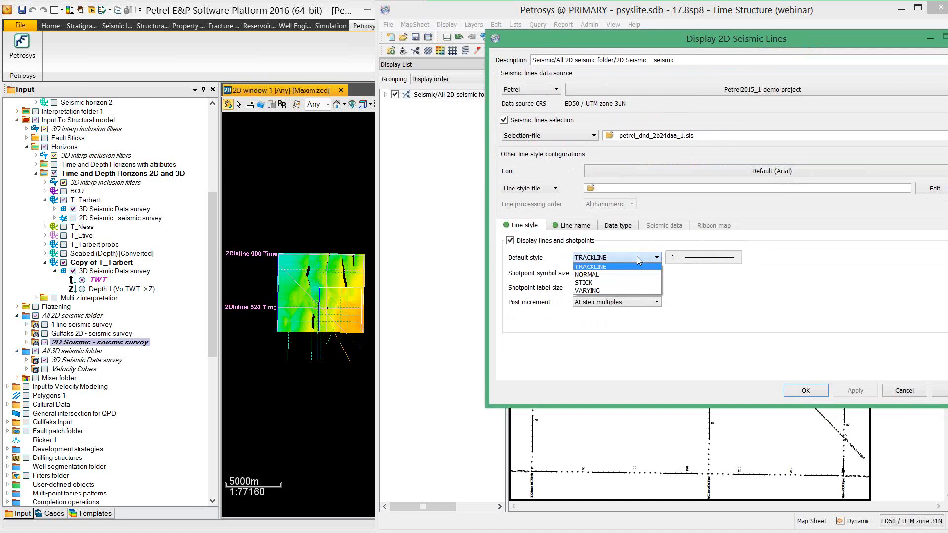
click(632, 283)
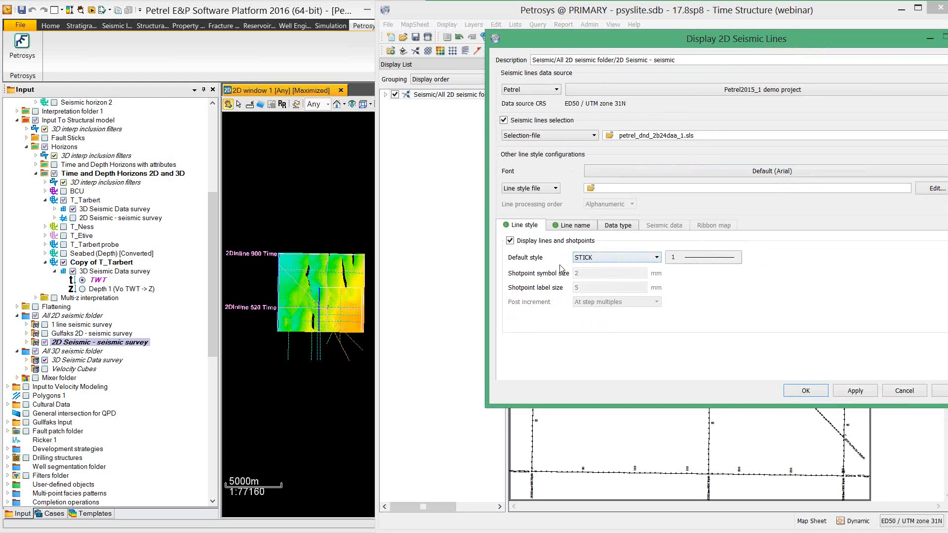
click(574, 225)
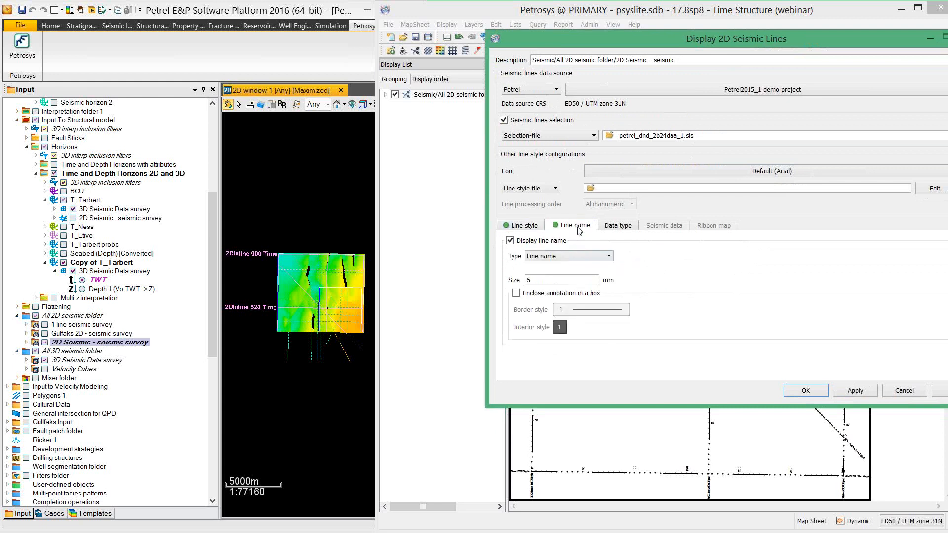
click(510, 241)
Enable interpretation data for the 2D lines and assign Petrel's T_Tarbert from Time and Depth Horizons 2D and 3D as Horizon 1 with ELEVATION_TIME.
click(612, 227)
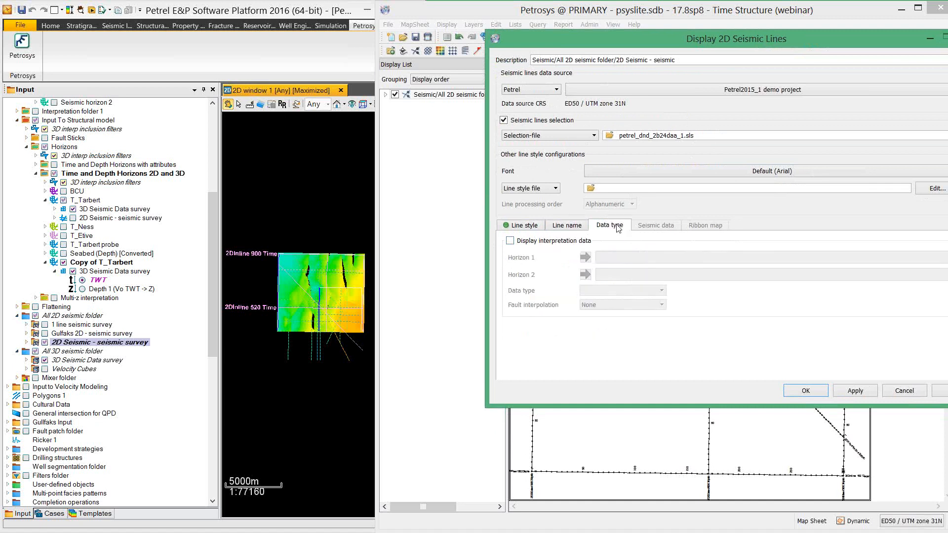
click(510, 241)
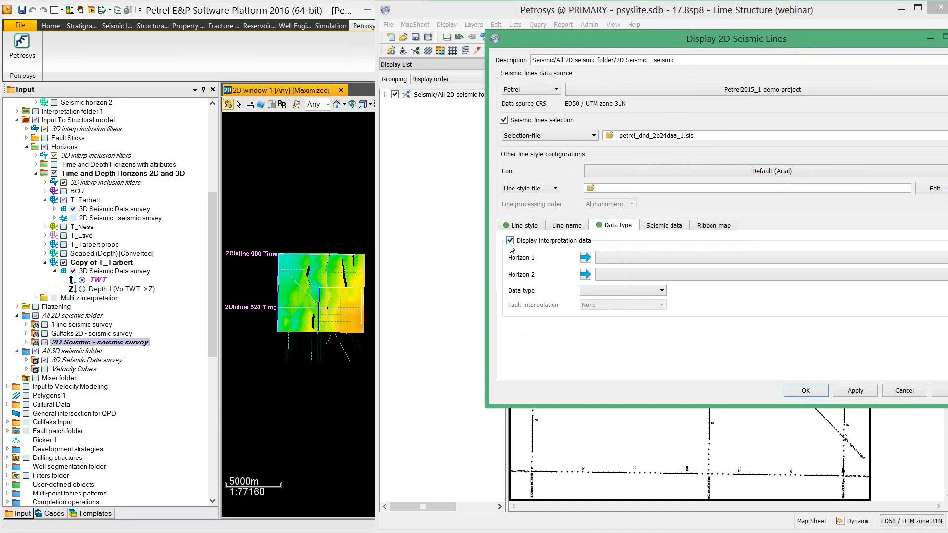
click(86, 202)
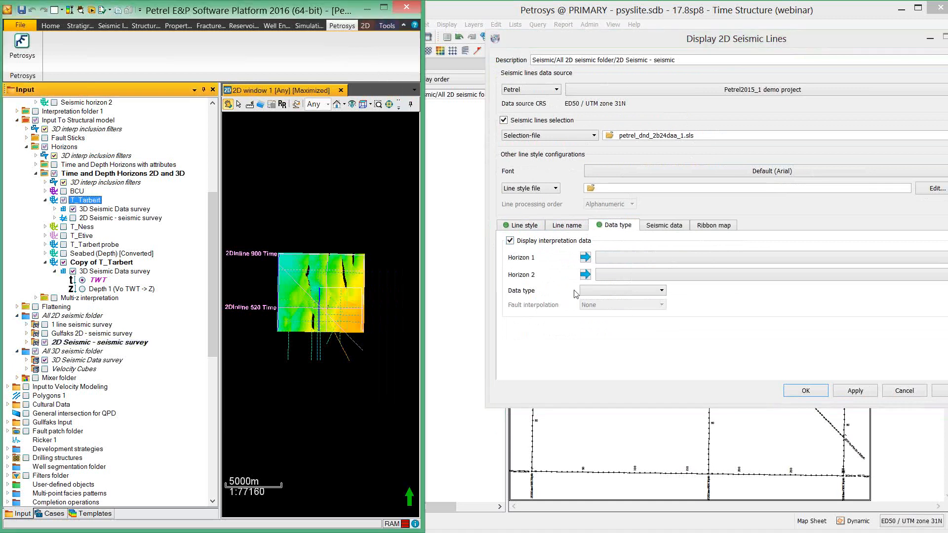
click(586, 259)
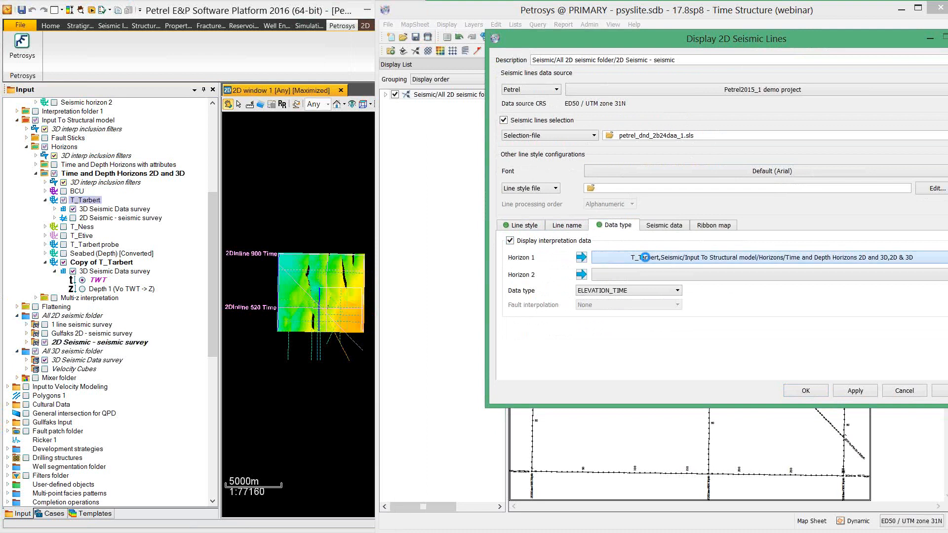
click(646, 261)
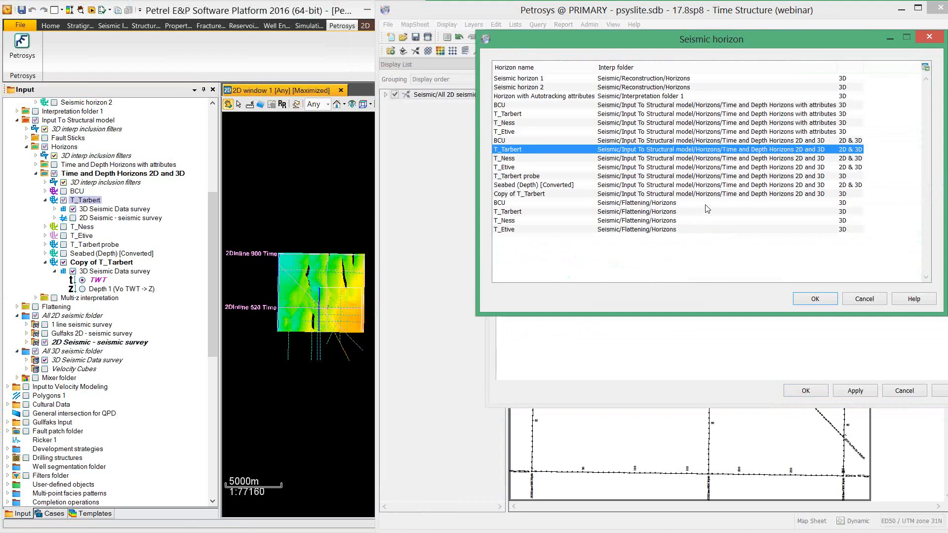
click(923, 39)
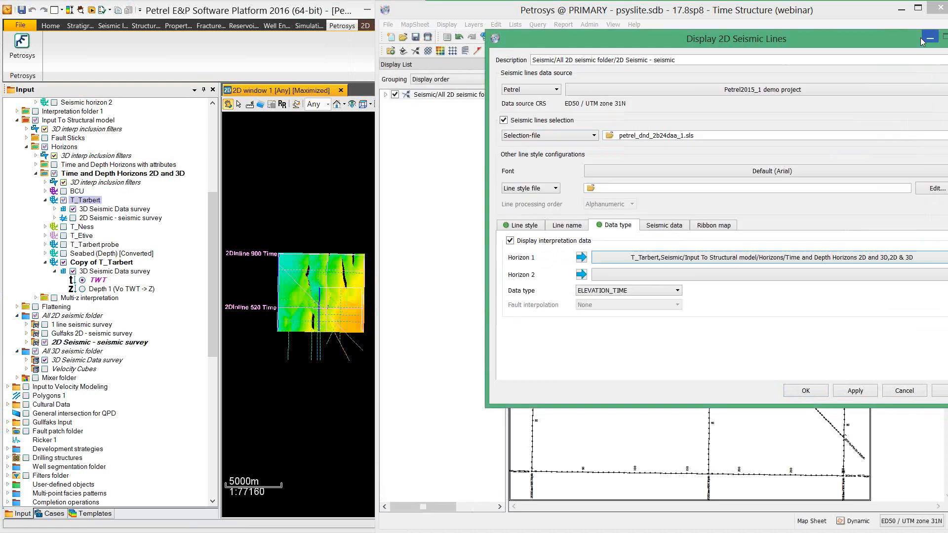
click(678, 291)
click(680, 294)
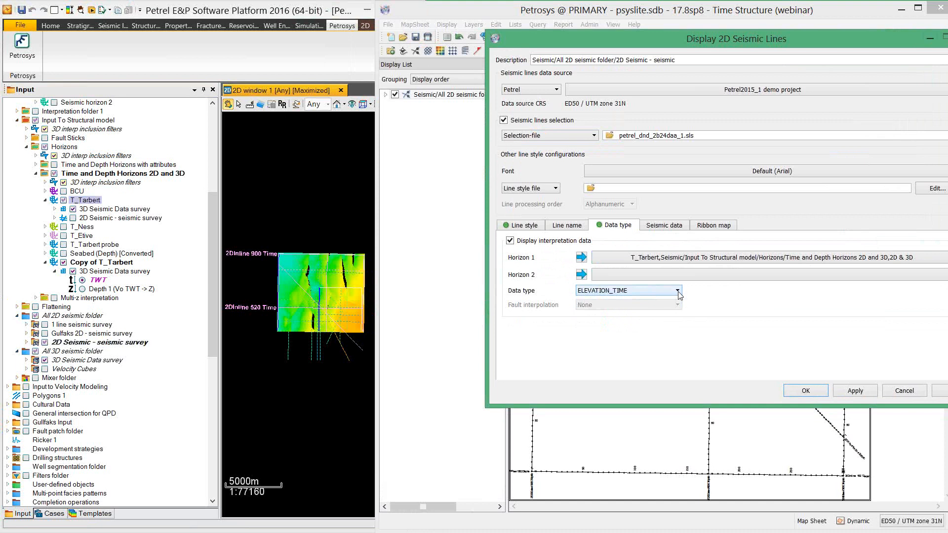
Enable the ribbon map for the 2D lines with the Petrosys default color gradient and apply the display settings.
click(716, 227)
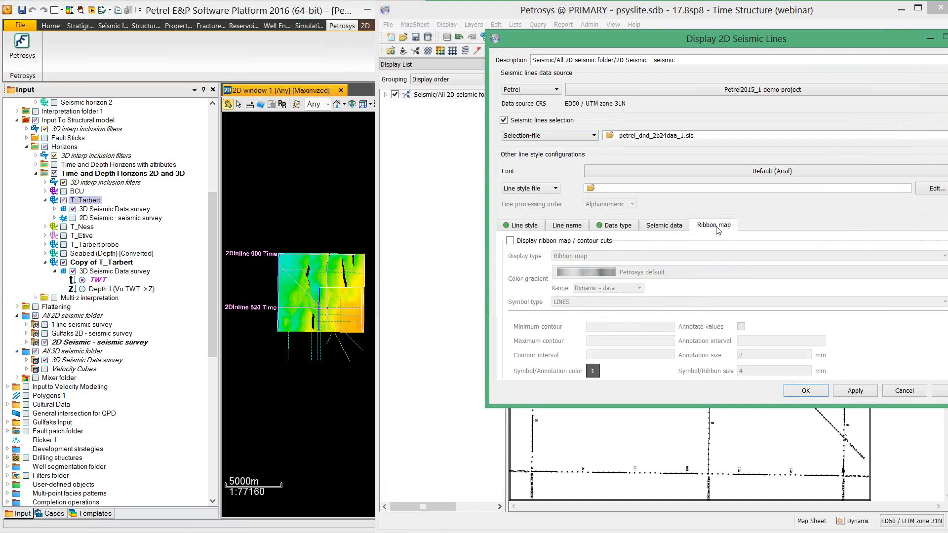
click(510, 242)
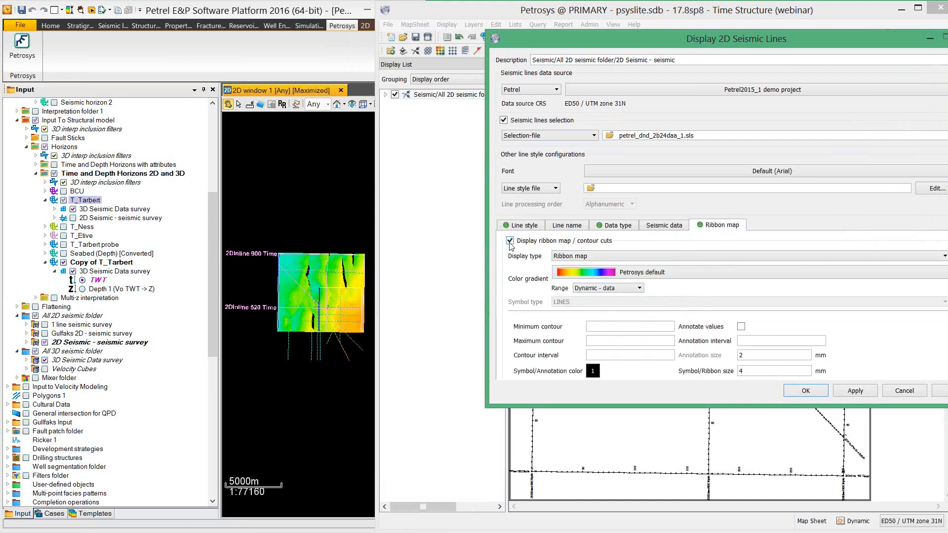
click(591, 278)
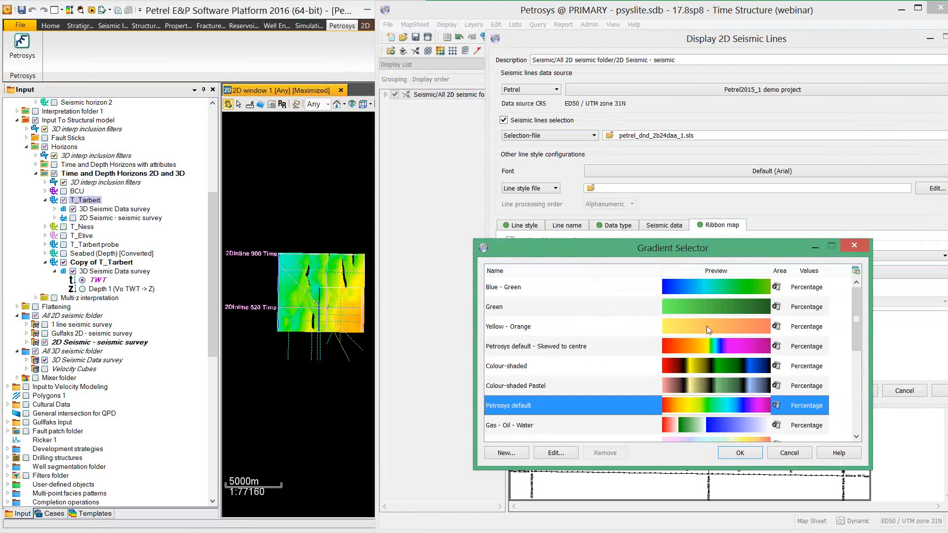
click(786, 453)
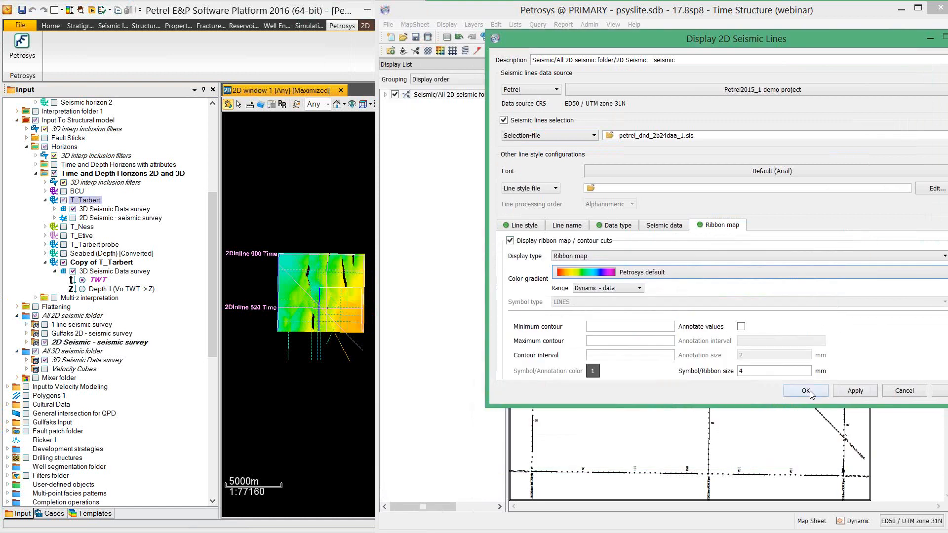
click(806, 391)
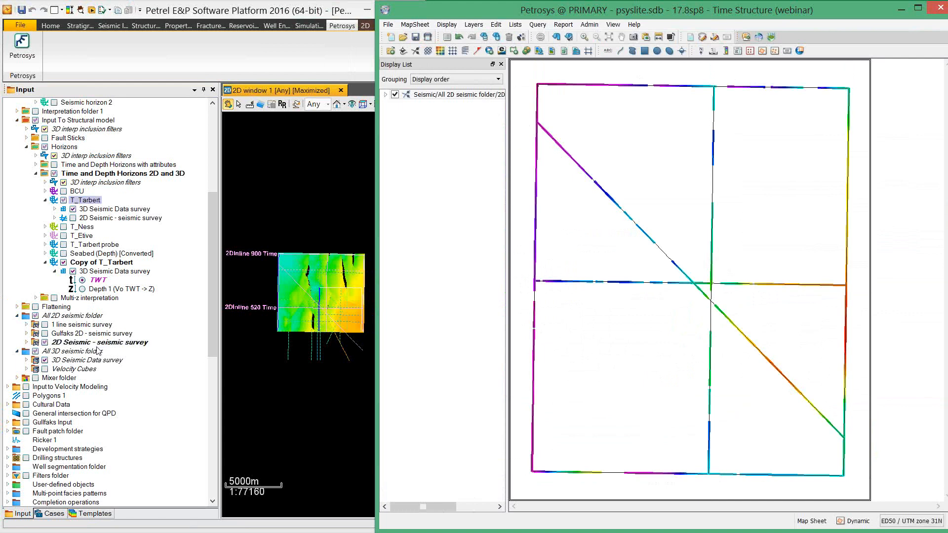
Bring the 3D Seismic Data survey from Petrel's 3D seismic folder into the Petrosys map sheet.
click(72, 361)
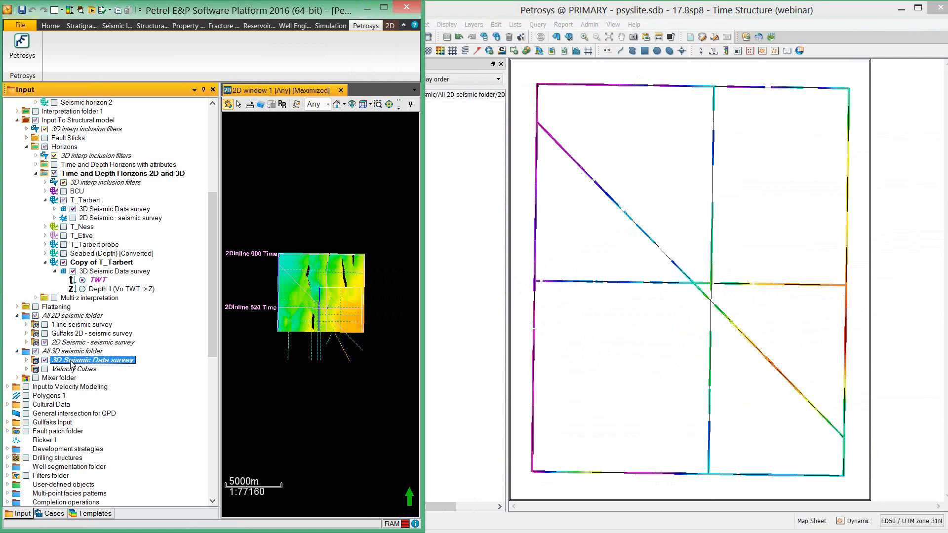
click(572, 328)
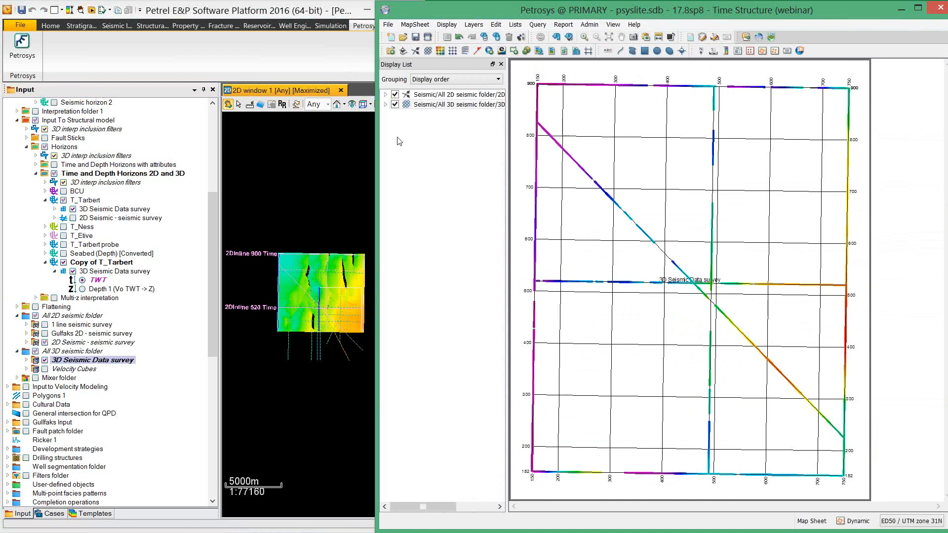
Turn off the inline, xline and survey annotations of the 3D seismic survey display and apply the changes.
double_click(425, 106)
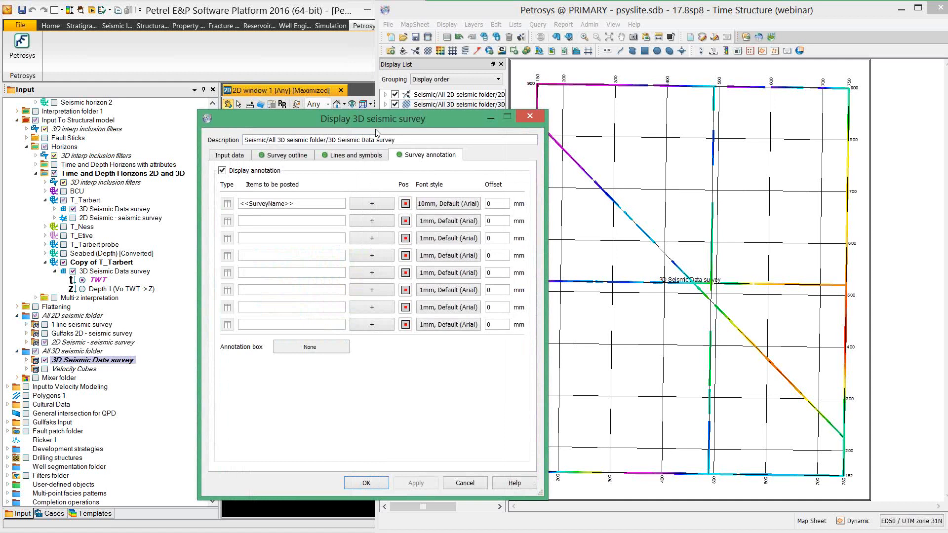
click(290, 160)
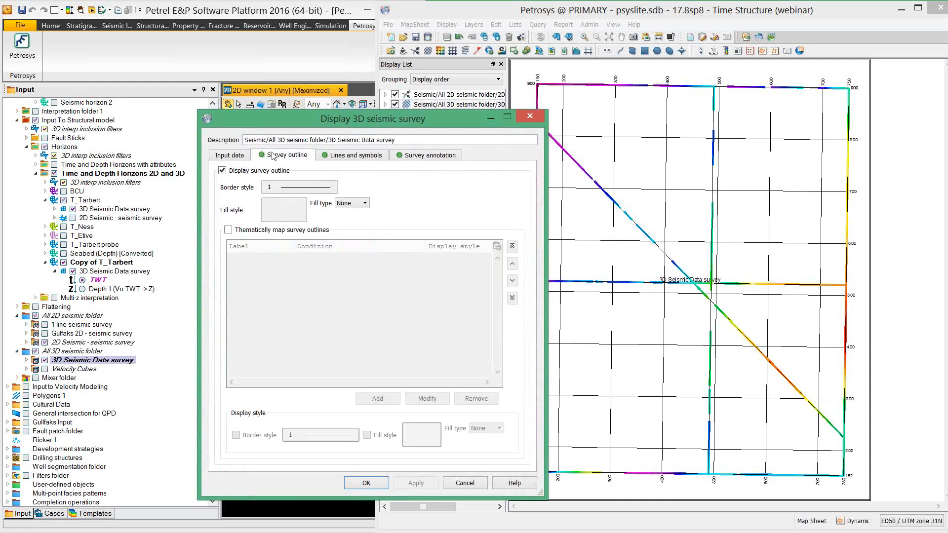
click(353, 157)
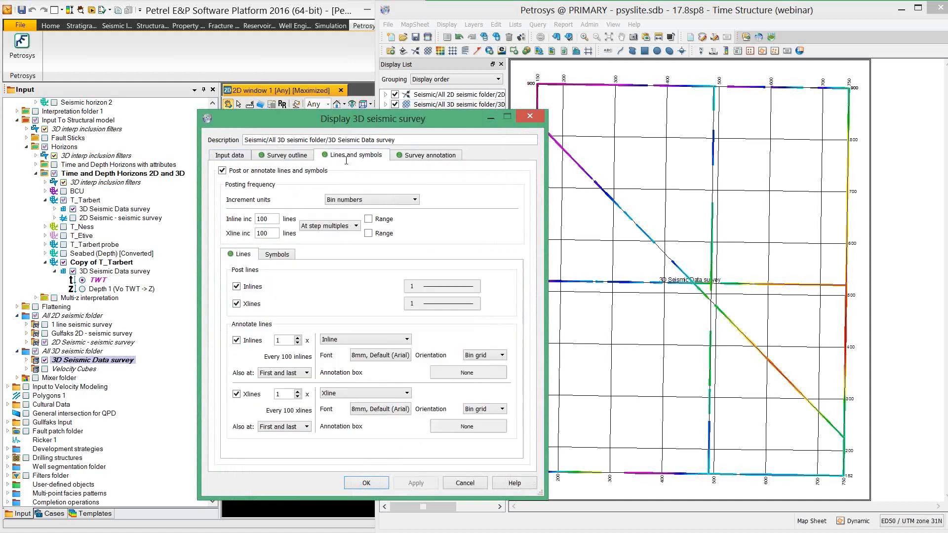
click(237, 340)
click(236, 387)
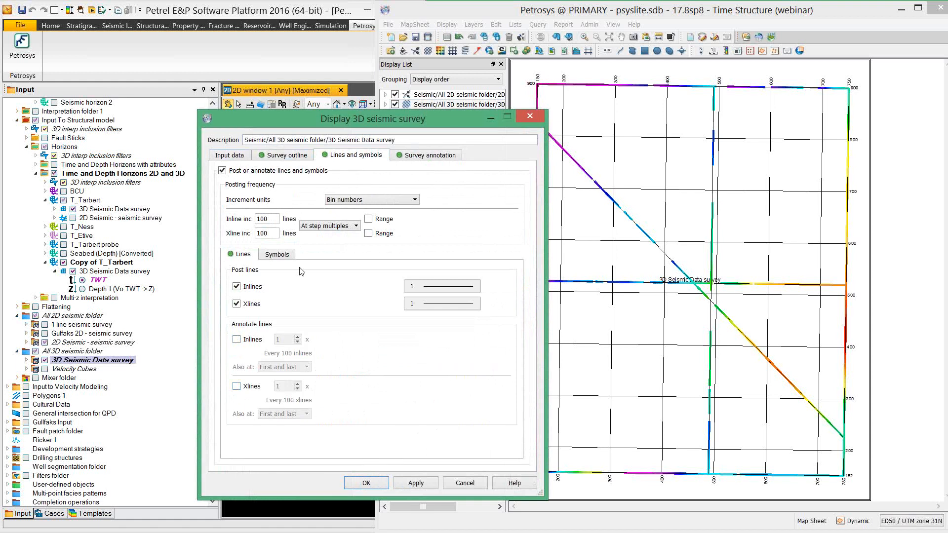
click(429, 157)
click(222, 170)
click(222, 171)
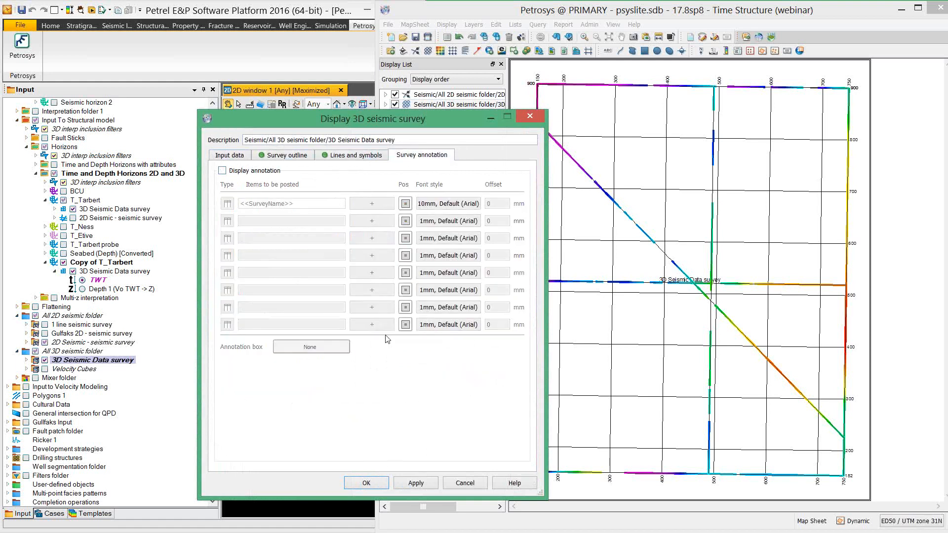
click(381, 484)
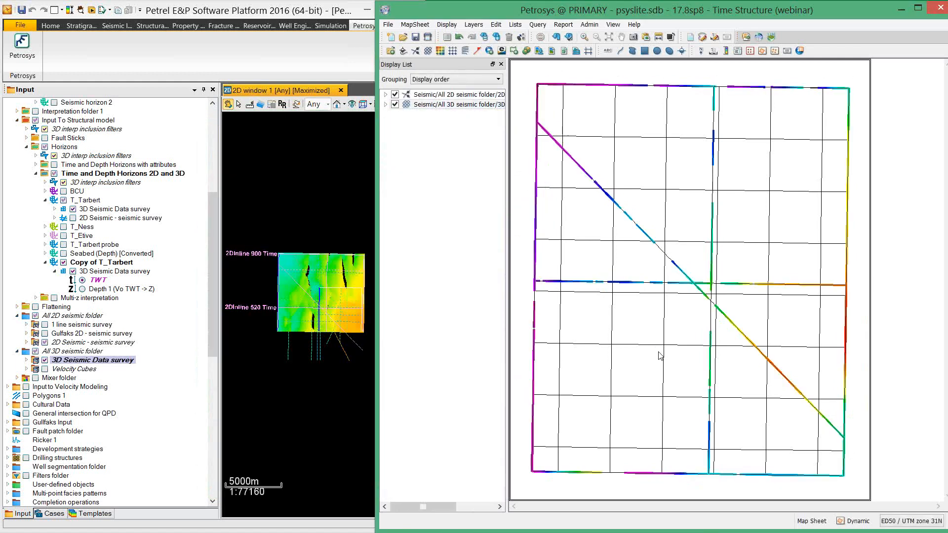
Add the 3D Seismic Data survey interpretation of Copy of T_Tarbert to the Petrosys map and narrow the Petrel window to uncover the display list.
click(109, 274)
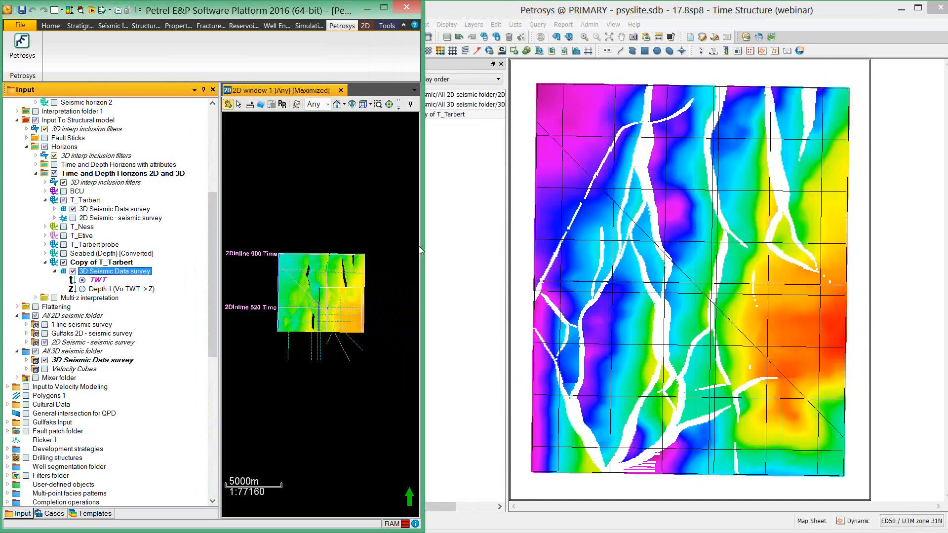
drag(419, 245, 373, 245)
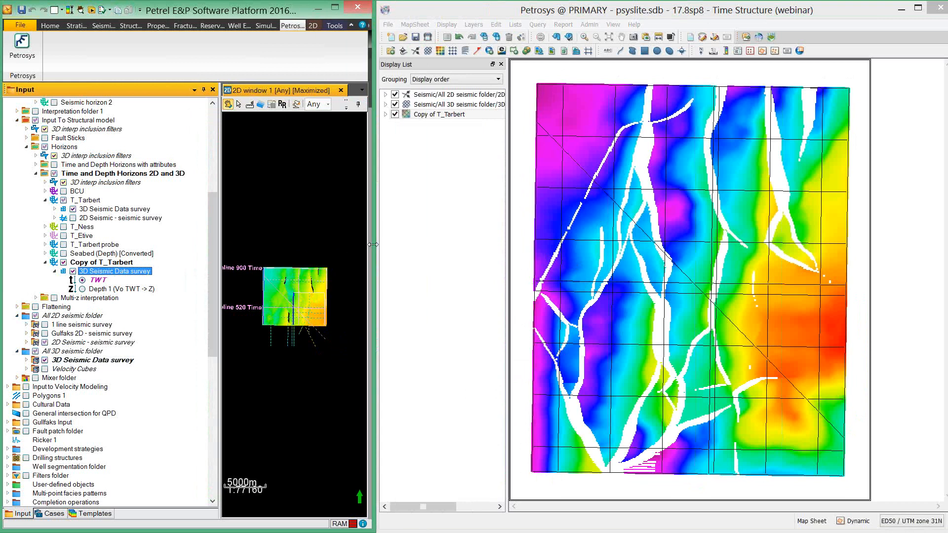
click(437, 117)
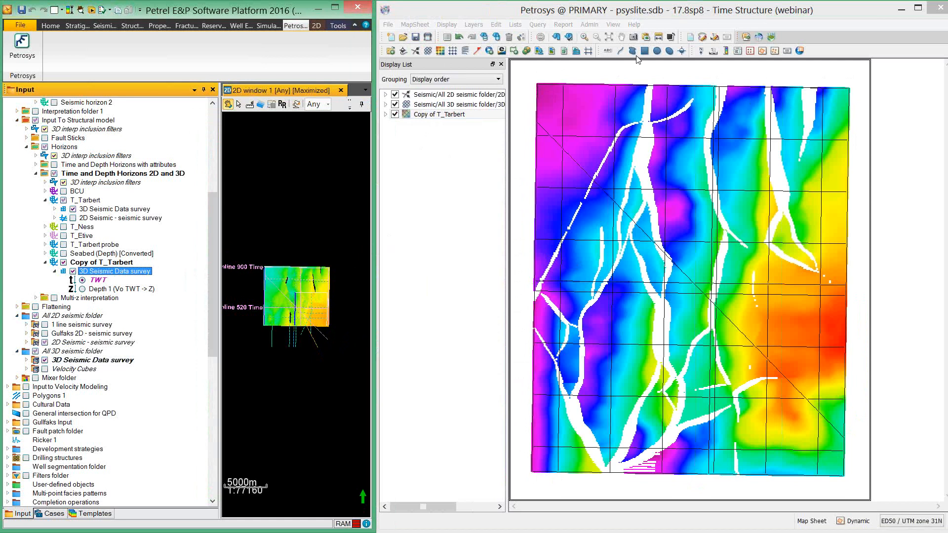
Start a new easting-northing map sheet picked on the map, keeping sheet.def as the map sheet file.
click(424, 26)
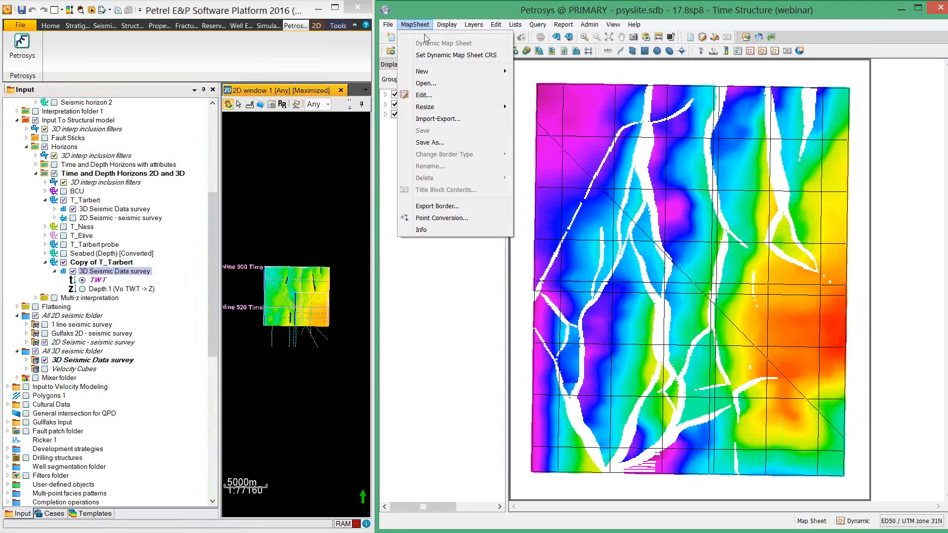
mouse_move(428, 72)
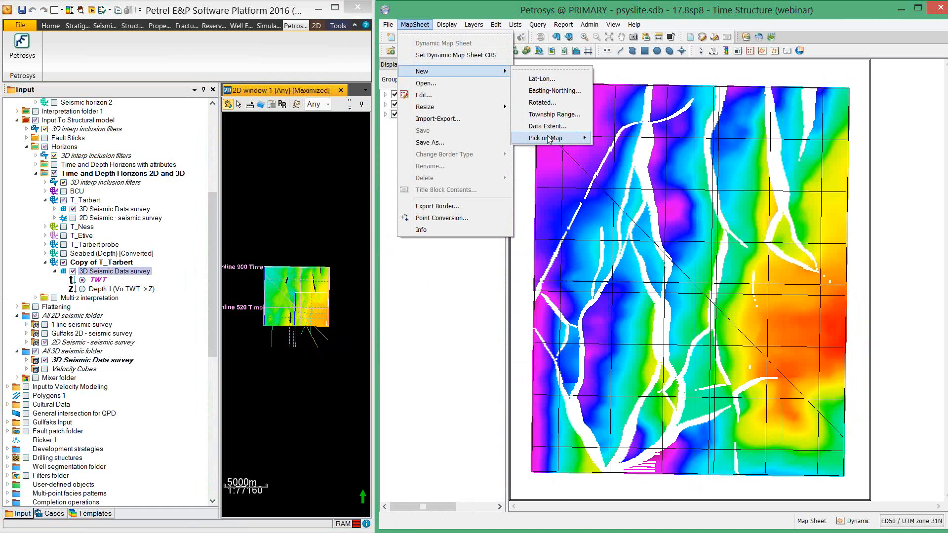
mouse_move(550, 139)
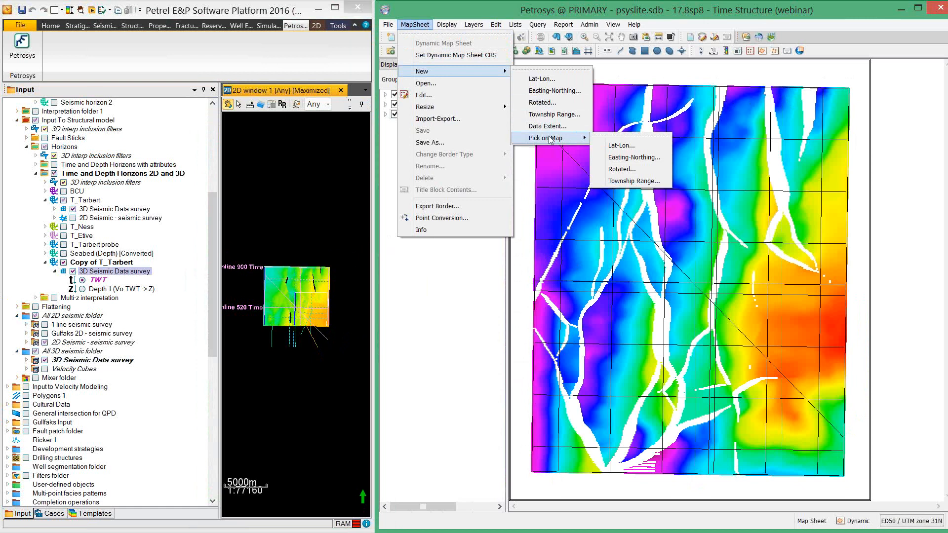
click(626, 158)
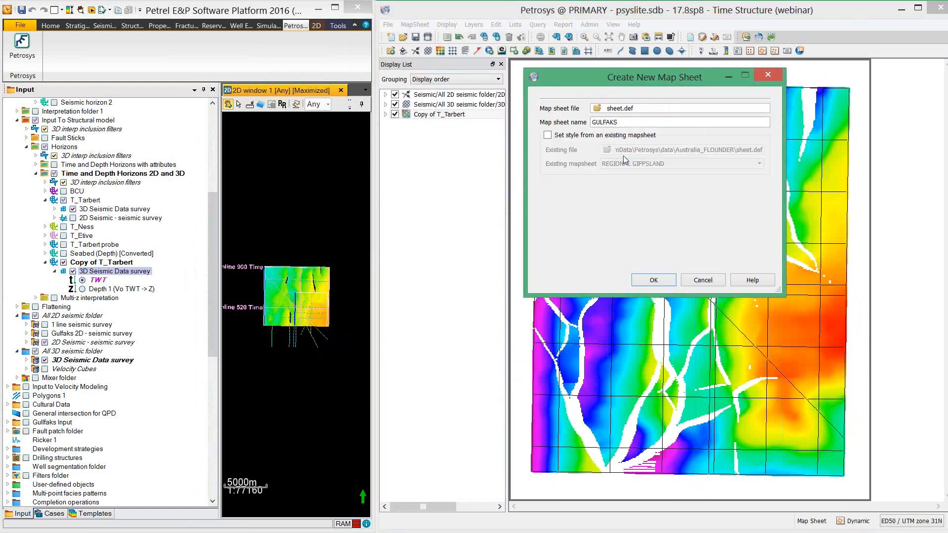
click(598, 111)
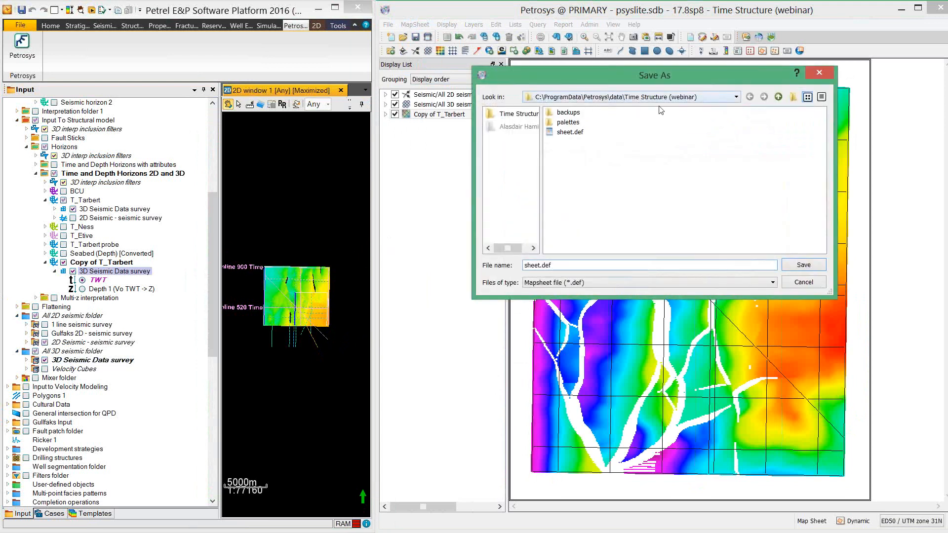
click(820, 73)
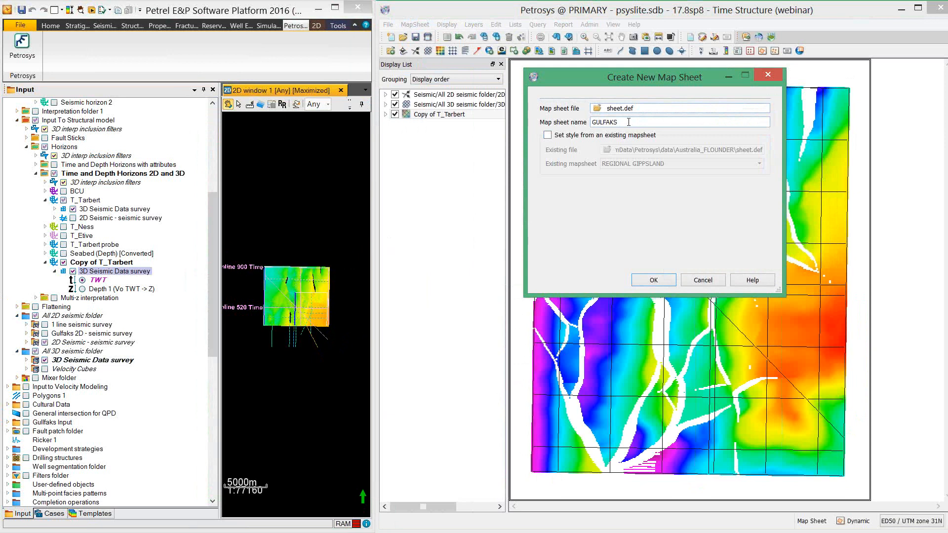
click(548, 135)
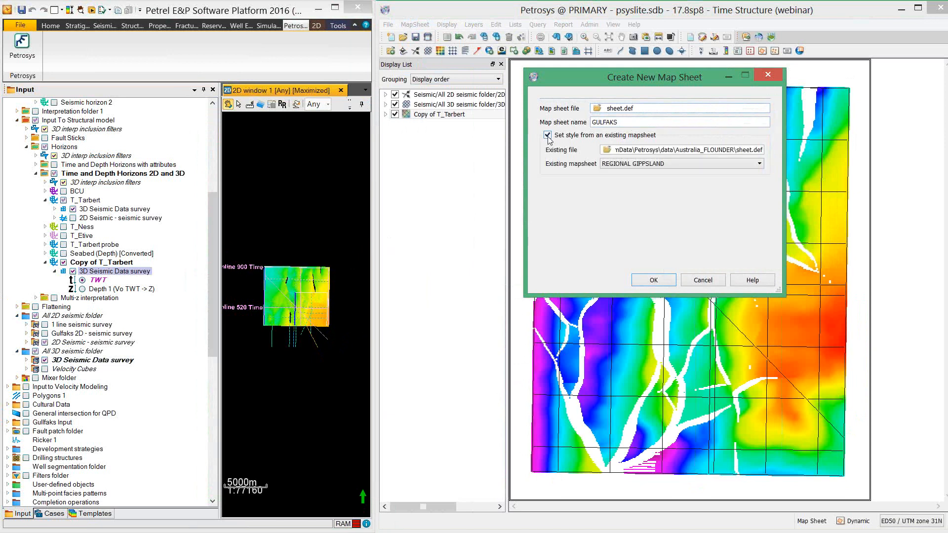
click(607, 151)
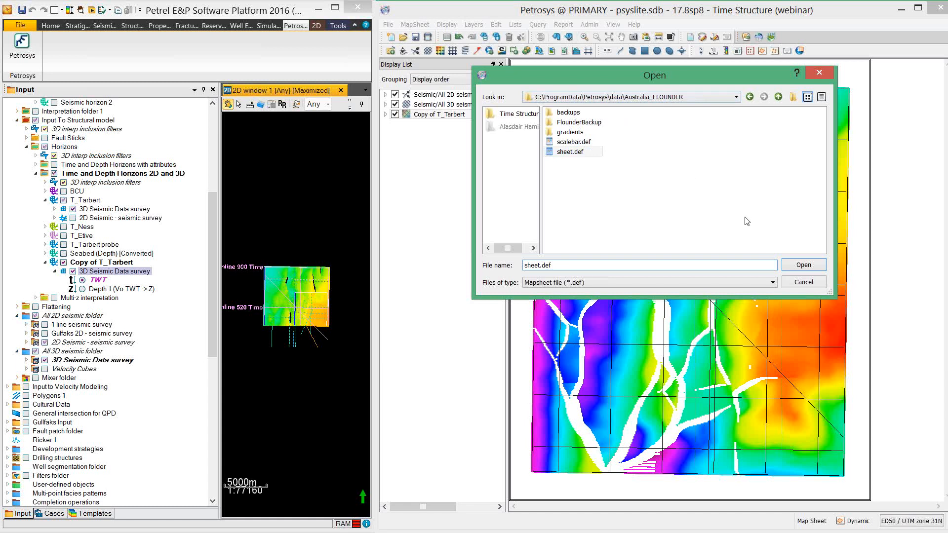
click(803, 266)
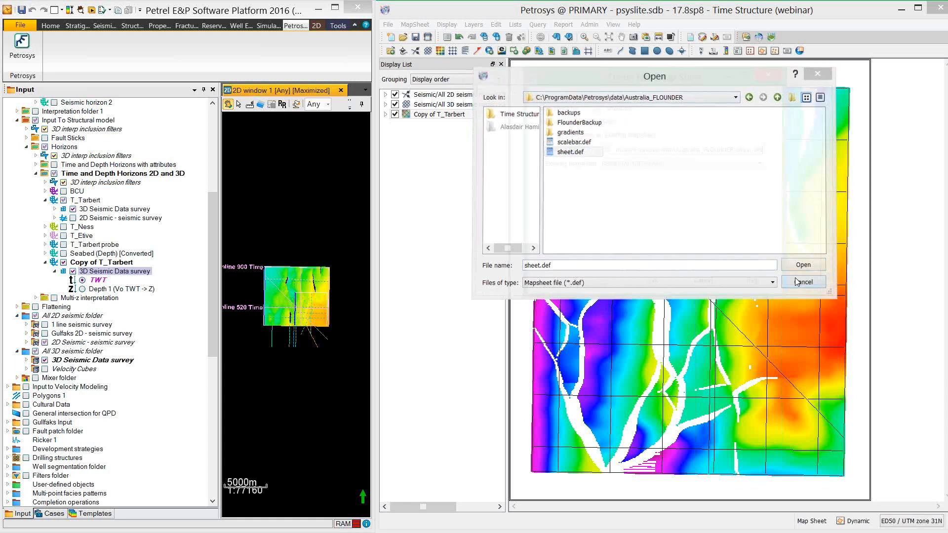
click(620, 166)
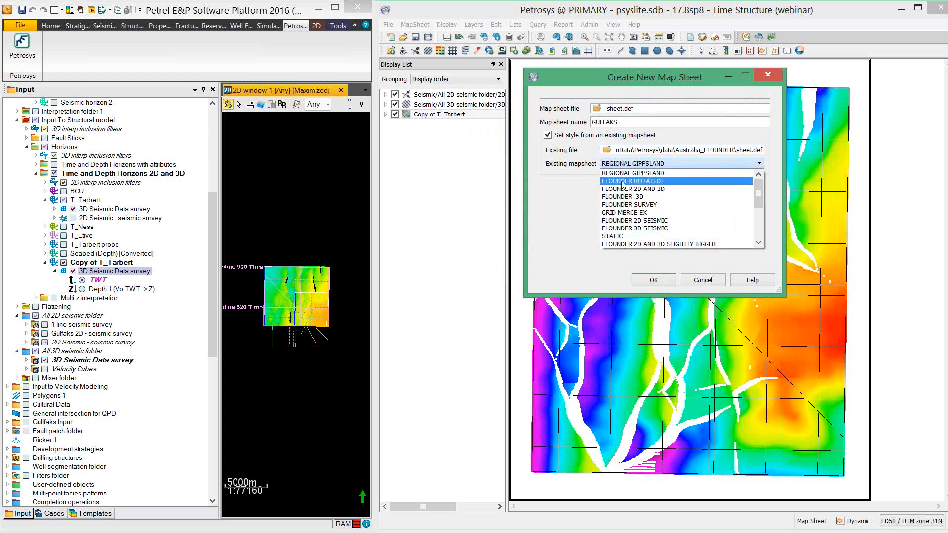
click(578, 188)
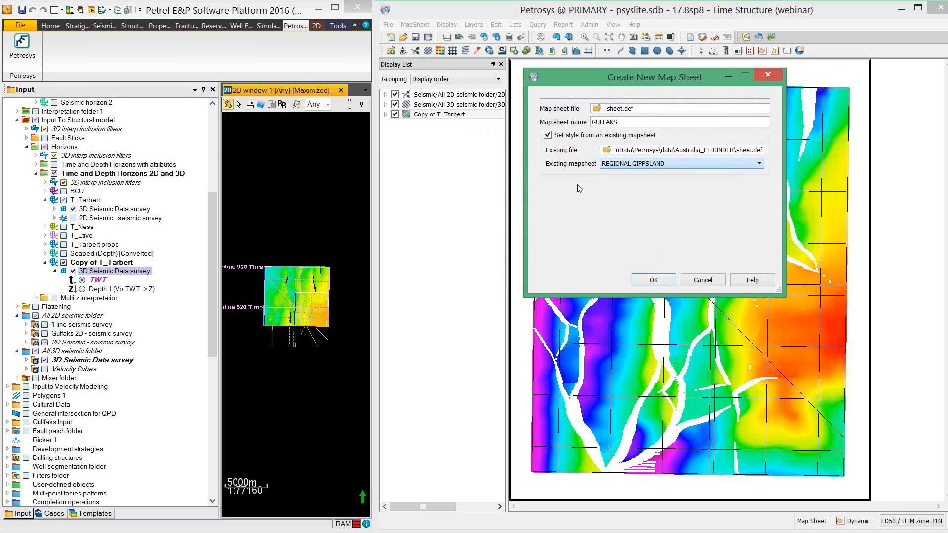
click(548, 136)
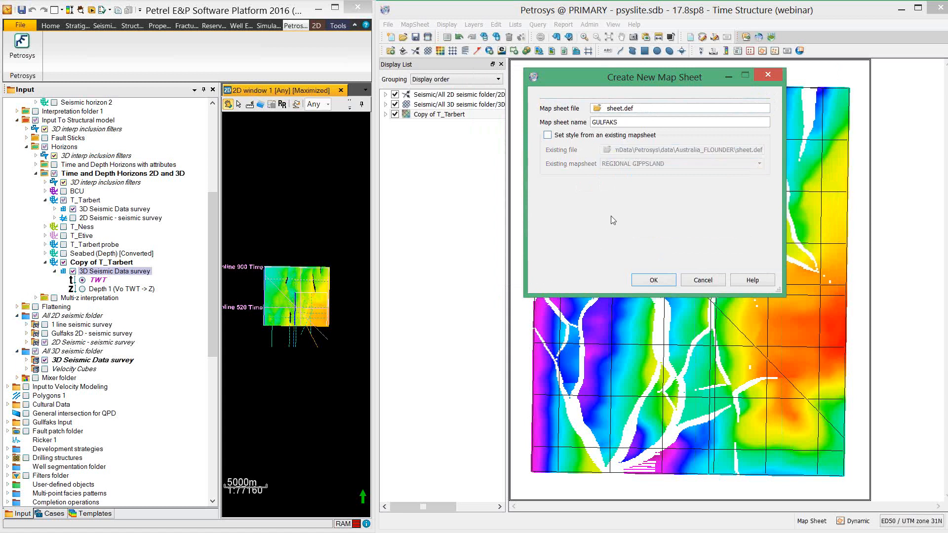
Outline the GULFAKS map sheet around the full 3D survey and title it Gulfaks at a scale of 1:10000.
click(654, 281)
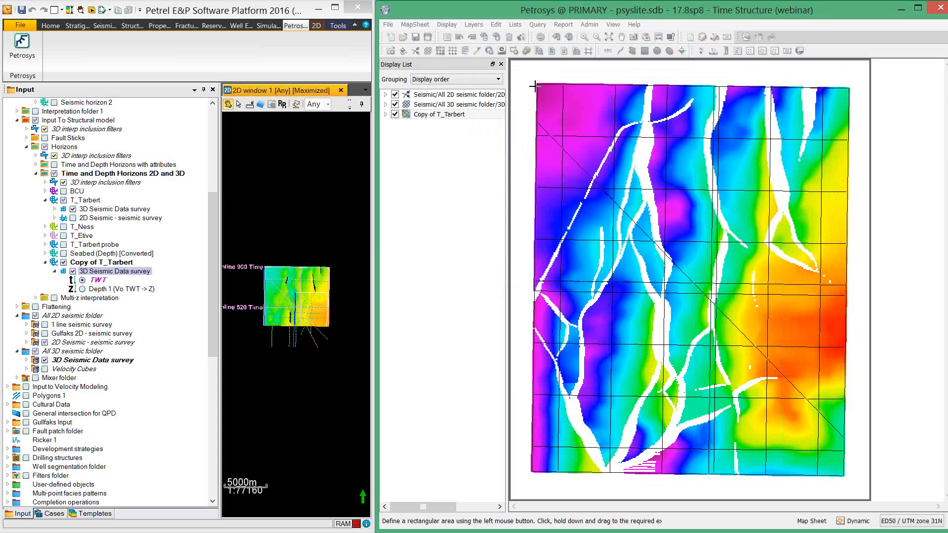
drag(540, 87, 845, 472)
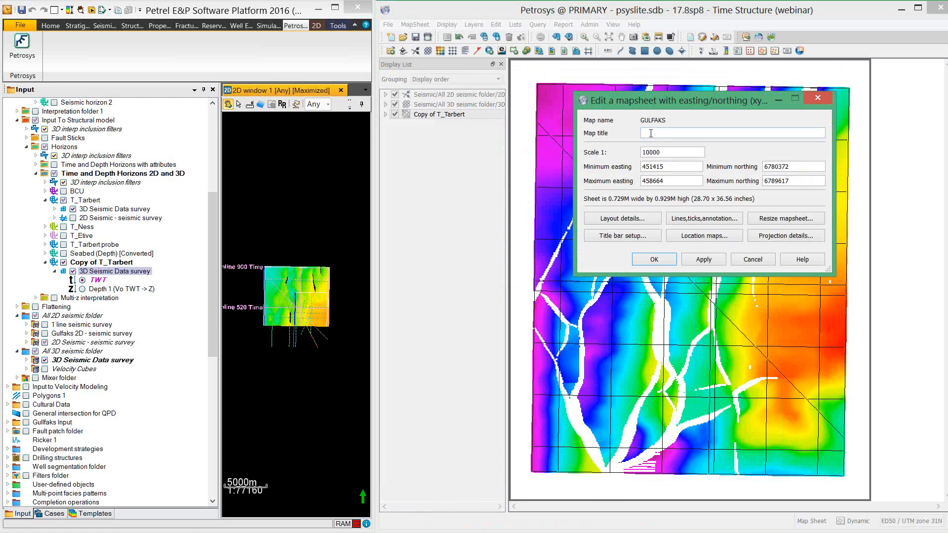
text(Gulfaks)
click(667, 152)
key(BackSpace)
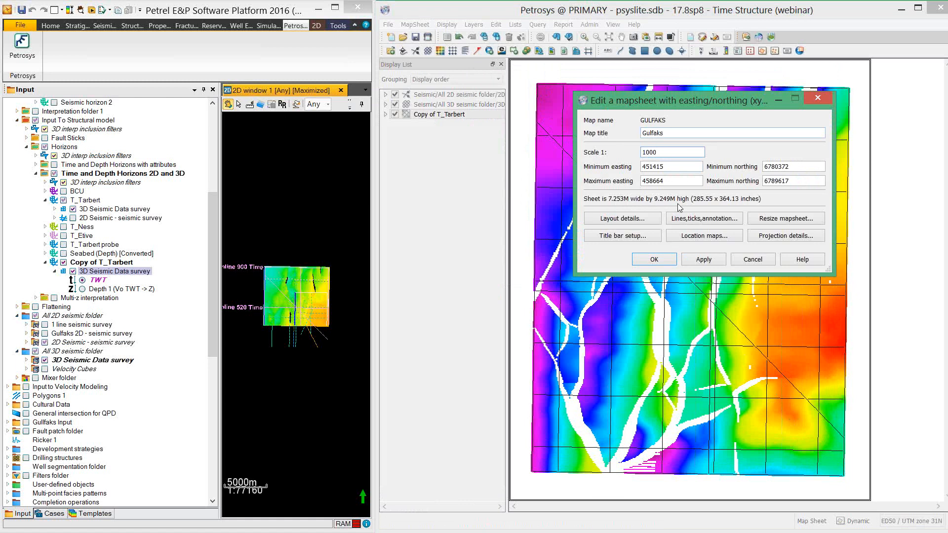
text(0)
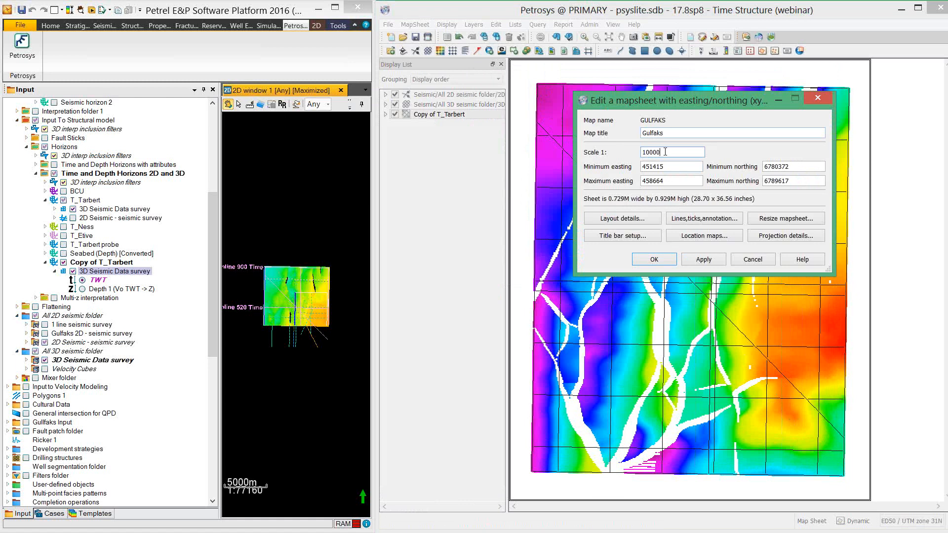
Set the top, bottom, left and right margins of the map sheet layout to 70.
click(644, 217)
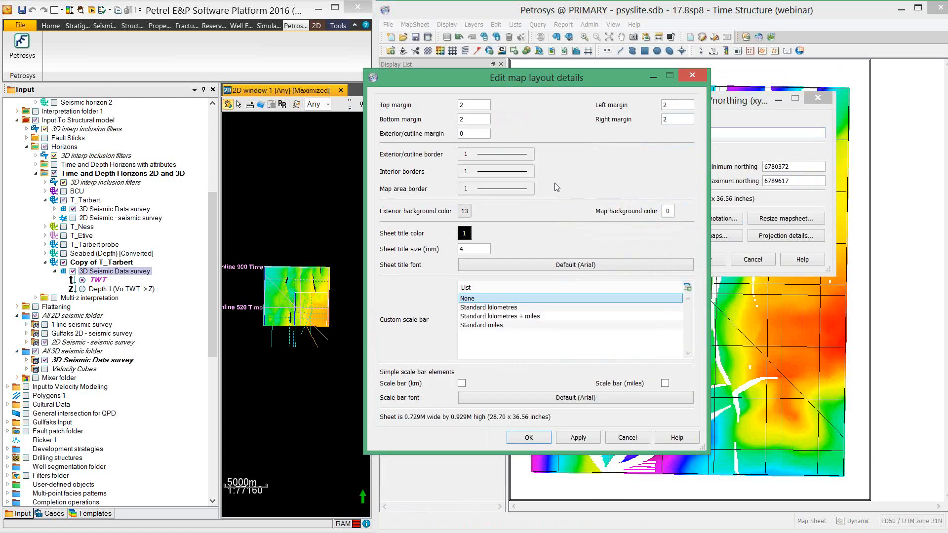
drag(549, 76, 700, 85)
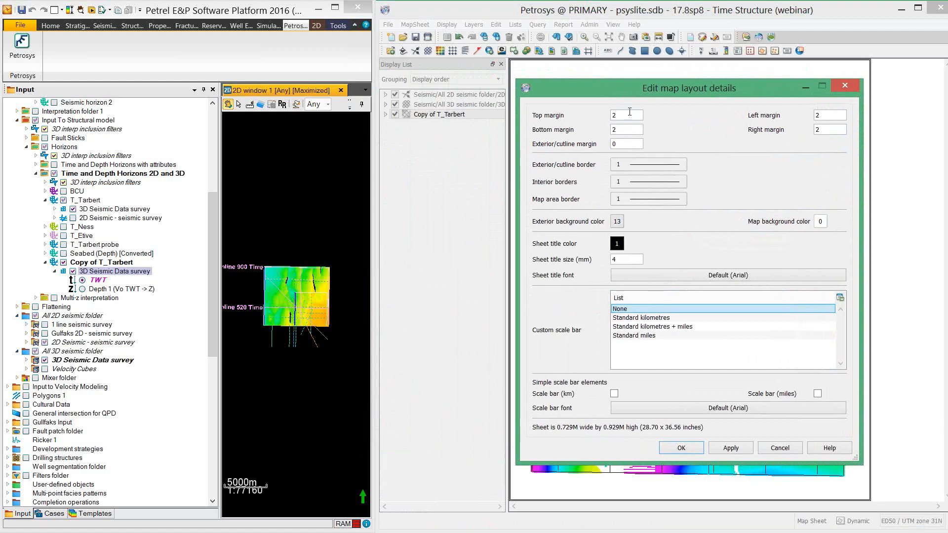
double_click(613, 116)
text(70)
double_click(613, 129)
text(70)
double_click(816, 116)
text(70)
double_click(815, 129)
text(7)
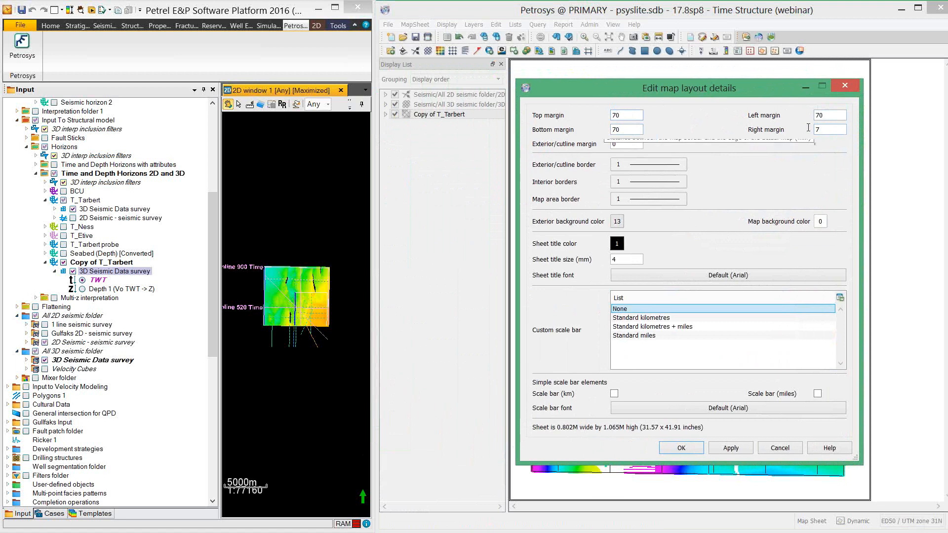
text(0)
Set the sheet title size to 7 mm, use the Standard kilometres custom scale bar and accept the layout details.
double_click(615, 259)
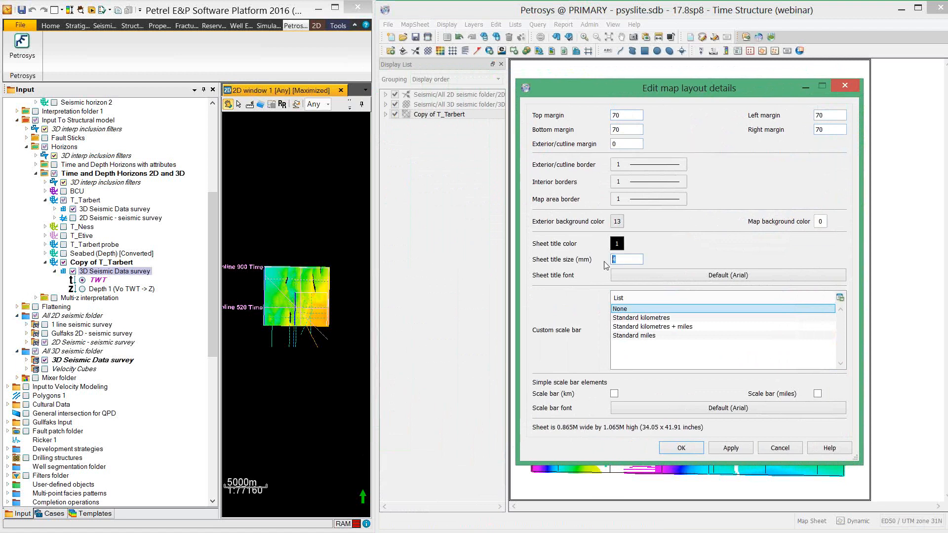
text(7)
click(624, 319)
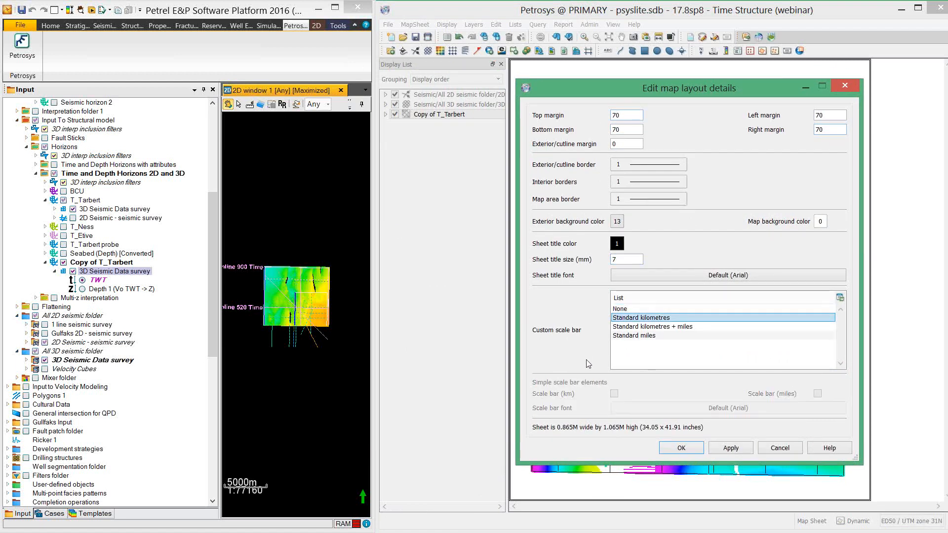
click(673, 449)
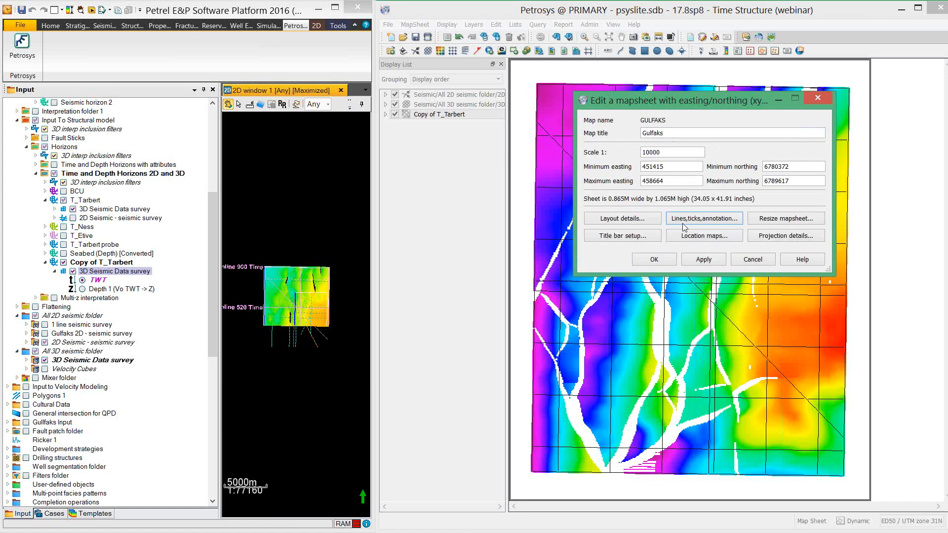
Locate the map sheet's easting annotation at Top and its northing annotation at Left.
click(690, 218)
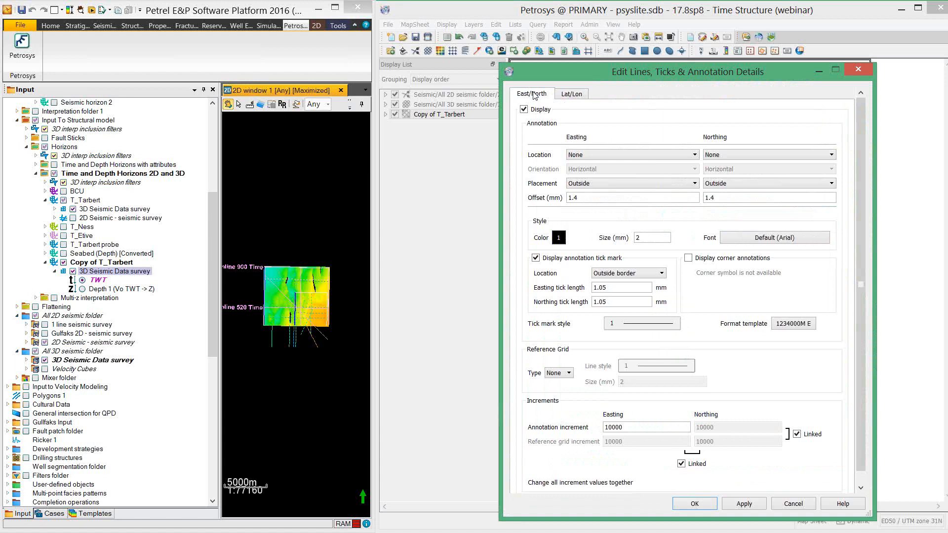
click(582, 156)
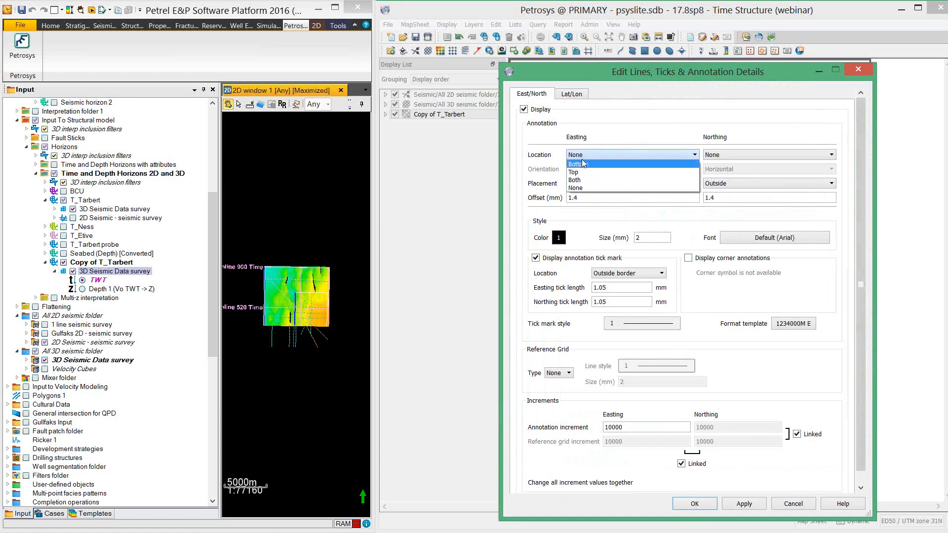
click(577, 172)
click(717, 156)
click(720, 164)
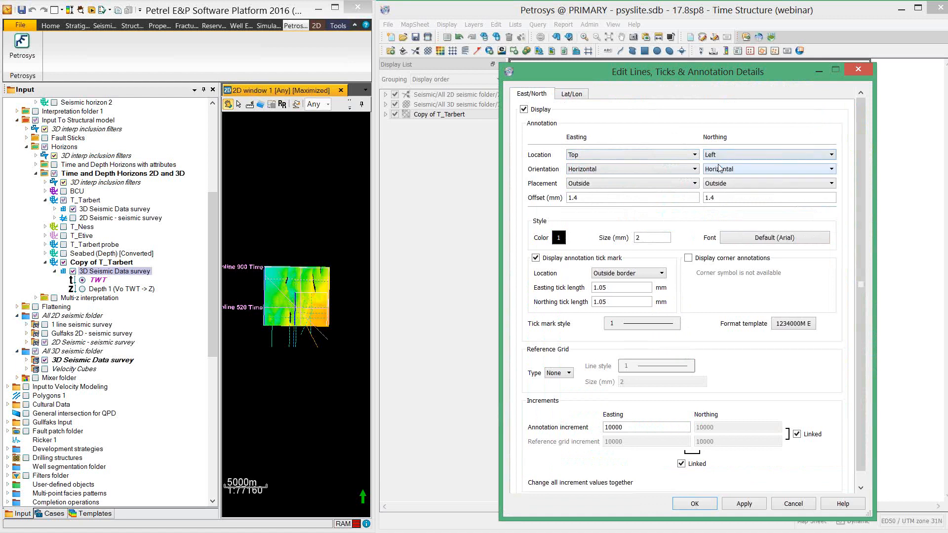
Set the easting and northing annotation offsets to 7 mm and the annotation text size to 7 mm.
drag(580, 198, 547, 198)
text(7)
key(Tab)
text(7)
drag(642, 237, 631, 236)
Set the East/North reference grid to Ticks with an annotation increment of 2000 and apply it to the map.
click(567, 376)
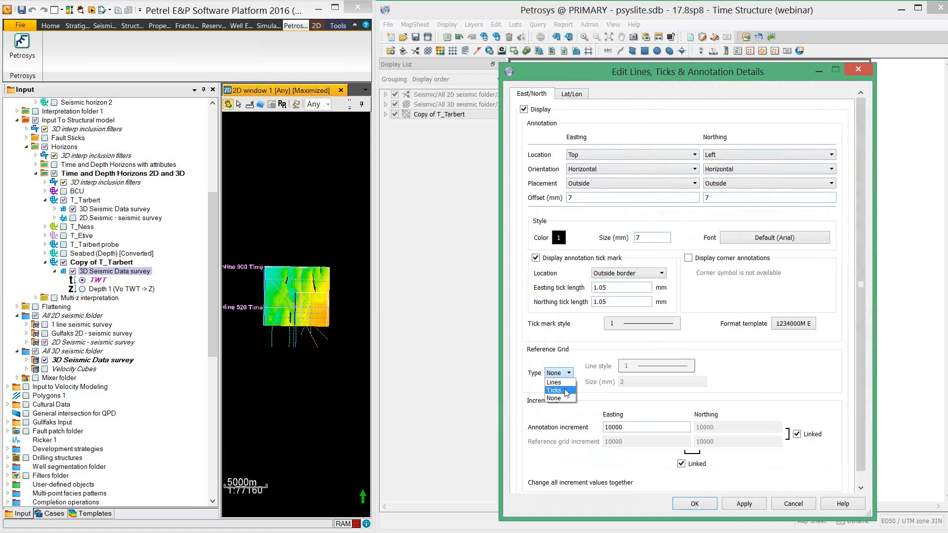
click(567, 391)
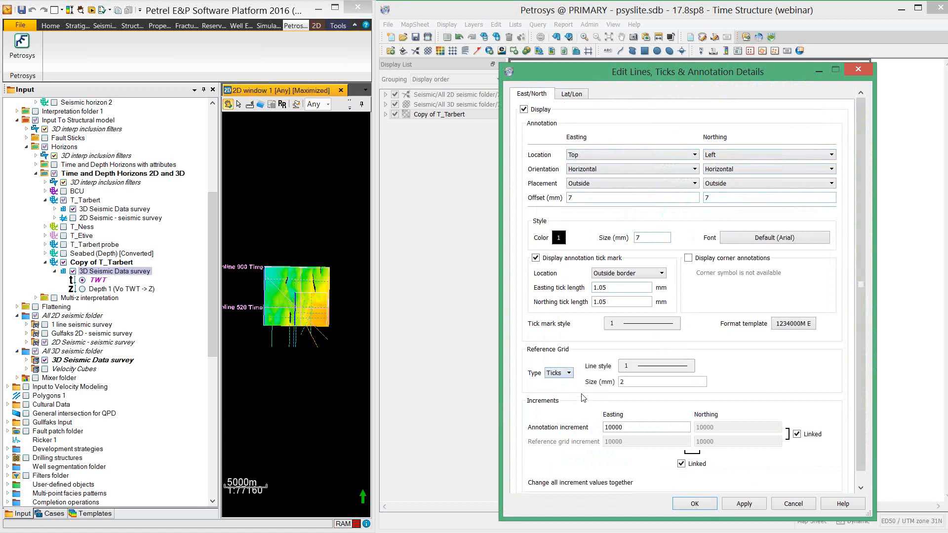
double_click(613, 428)
text(20)
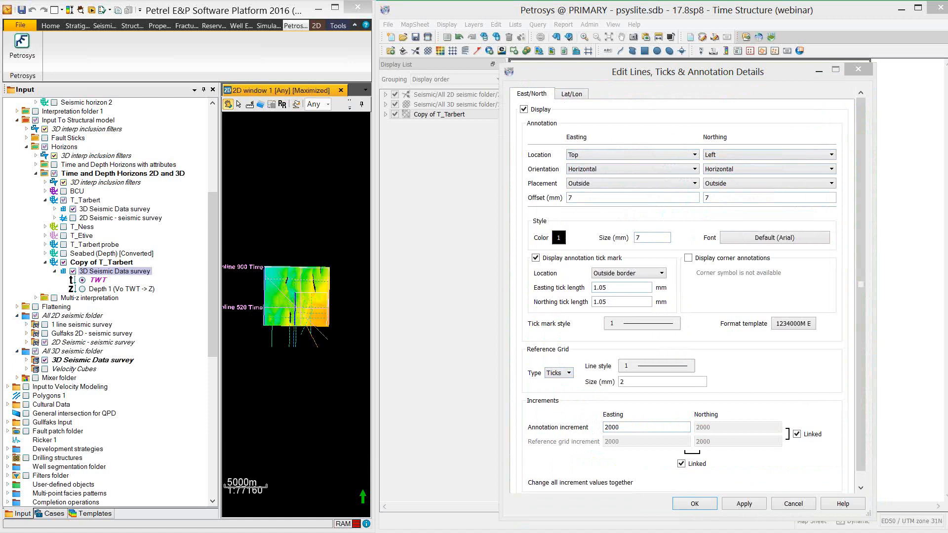
click(745, 503)
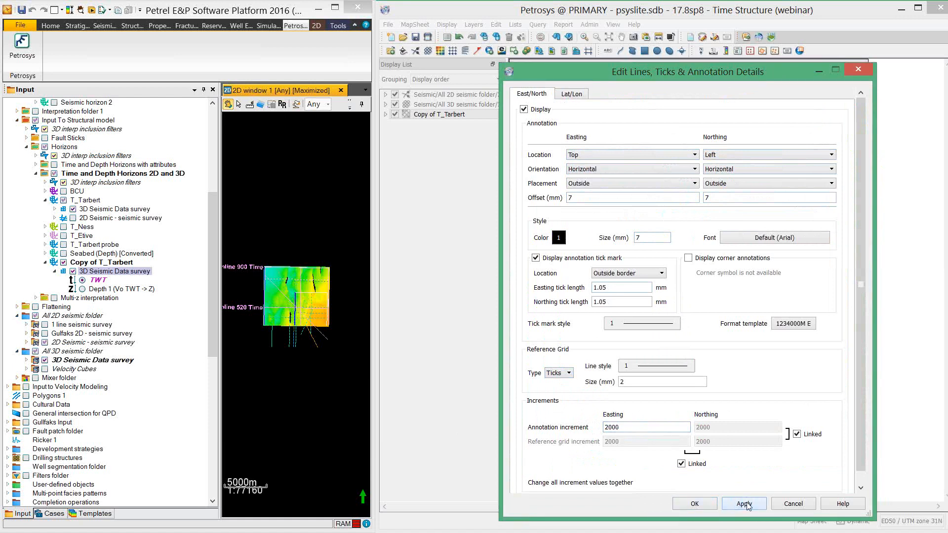
drag(632, 77, 701, 112)
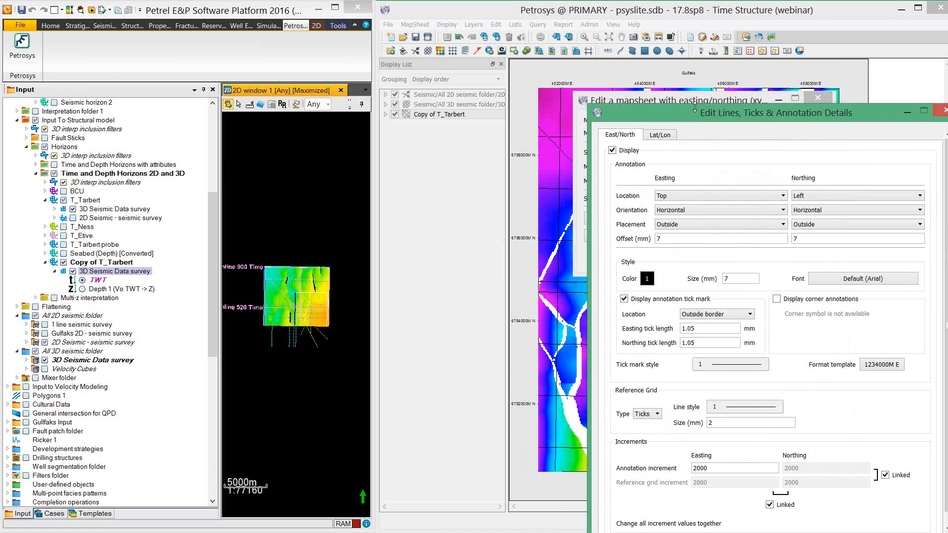
drag(694, 114, 657, 81)
Locate the map sheet's longitude annotation at Bottom and its latitude annotation at Right.
click(624, 102)
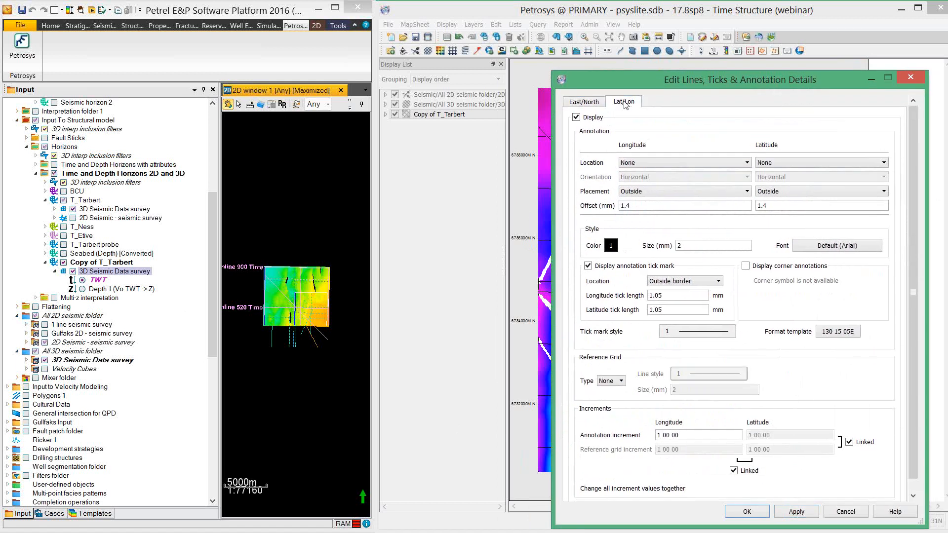
mouse_move(657, 79)
mouse_down()
mouse_move(585, 46)
mouse_move(584, 65)
mouse_up()
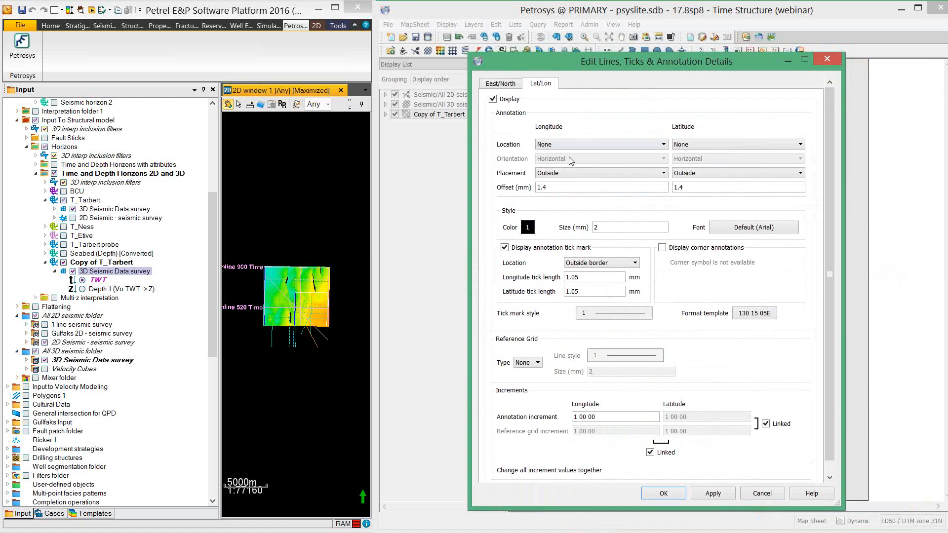
click(513, 86)
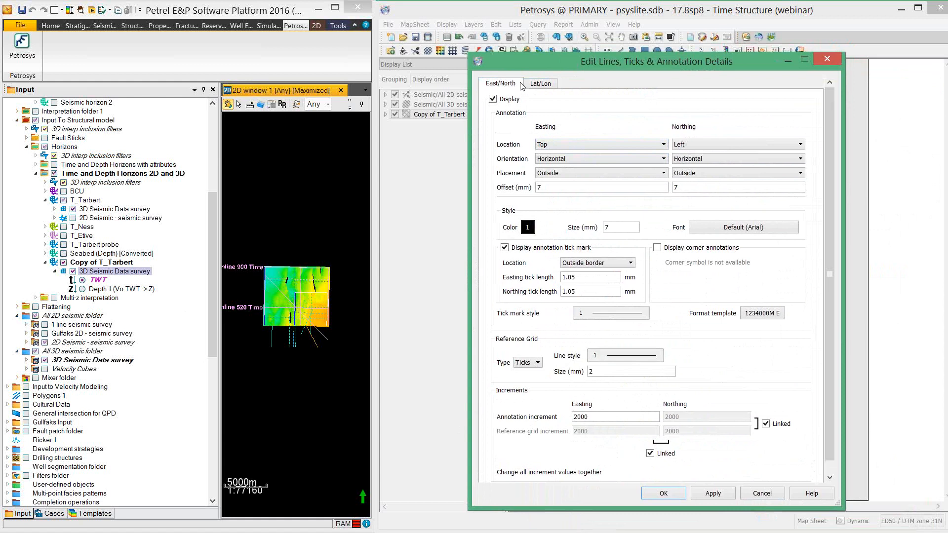
click(543, 87)
click(576, 143)
click(582, 159)
click(679, 145)
click(684, 162)
Set the longitude and latitude annotation offsets to 7 mm and their text size to 7 mm.
double_click(557, 189)
text(7)
double_click(686, 188)
text(7)
double_click(606, 228)
text(7)
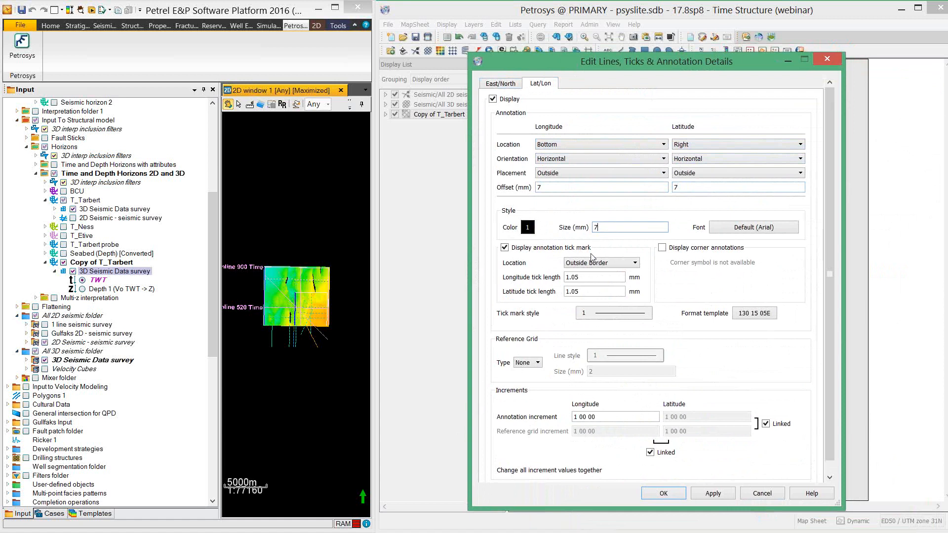
Set the Lat/Lon reference grid to Lines with a longitude annotation increment of 000 01 00 and accept the annotation details.
click(538, 363)
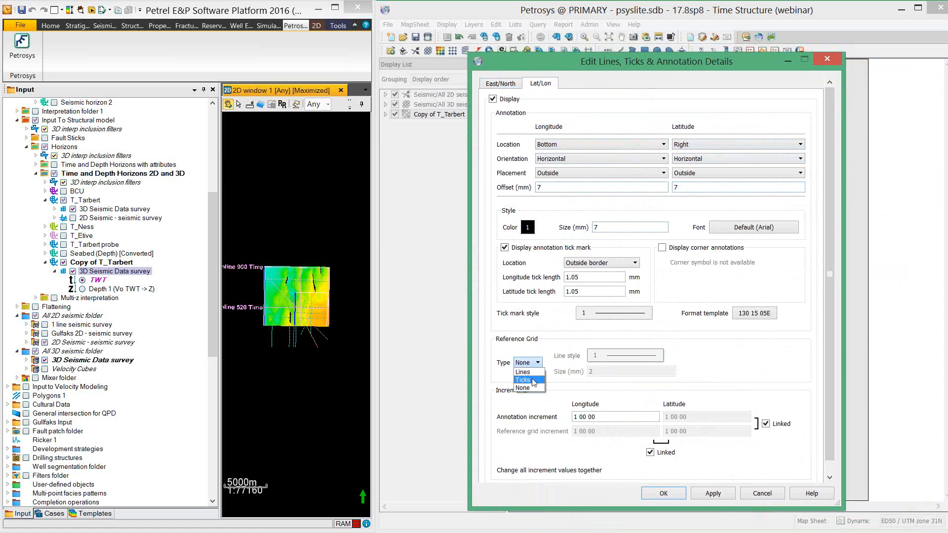
click(523, 372)
drag(602, 404, 572, 403)
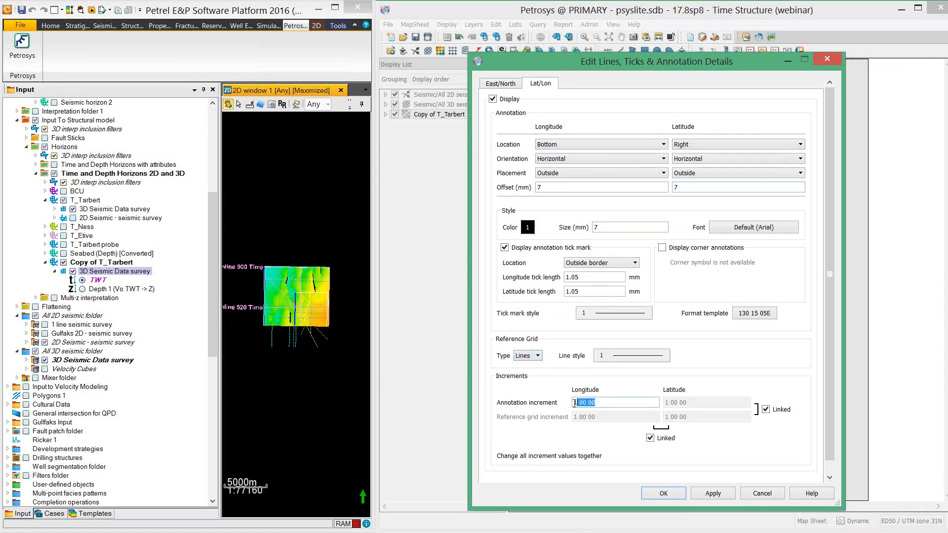
right_click(587, 403)
click(611, 462)
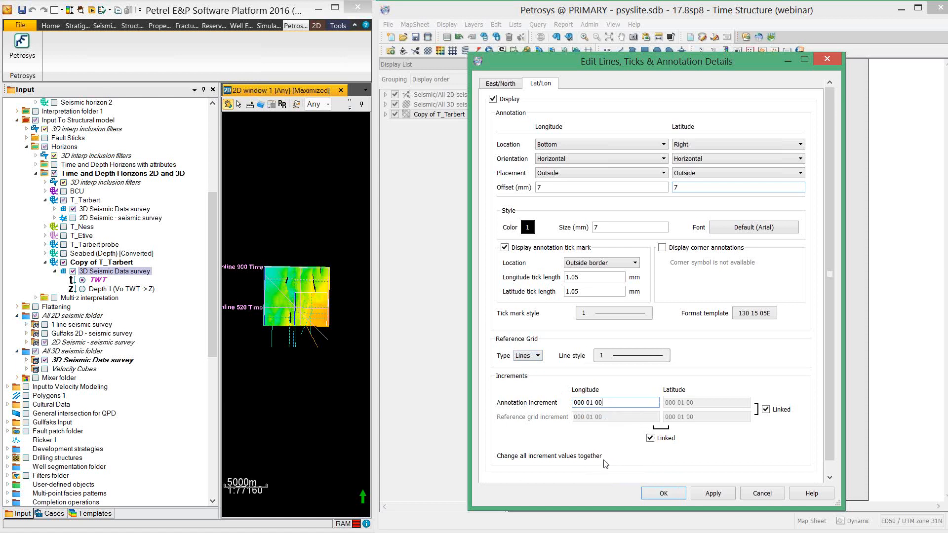
click(711, 495)
click(673, 496)
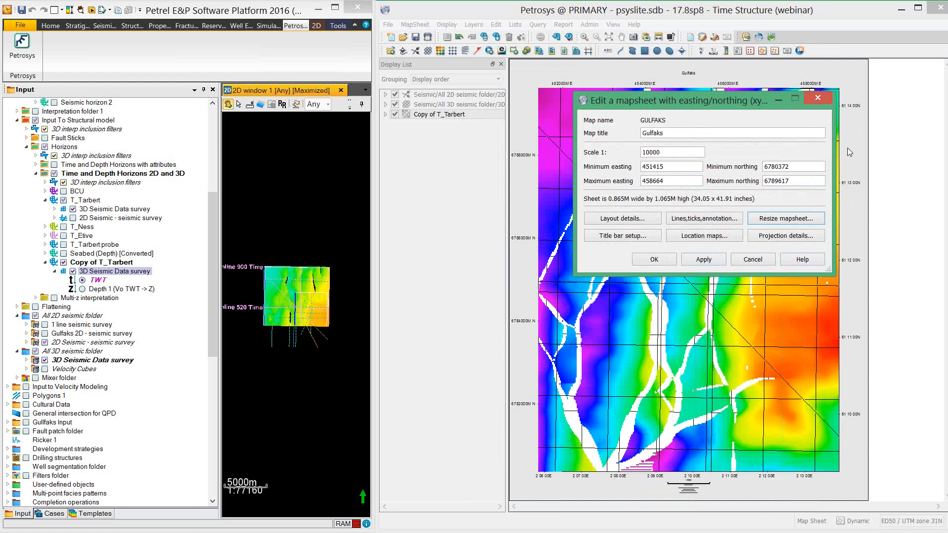
Give the map sheet a title bar located at Right with a custom title block.
click(627, 238)
click(600, 153)
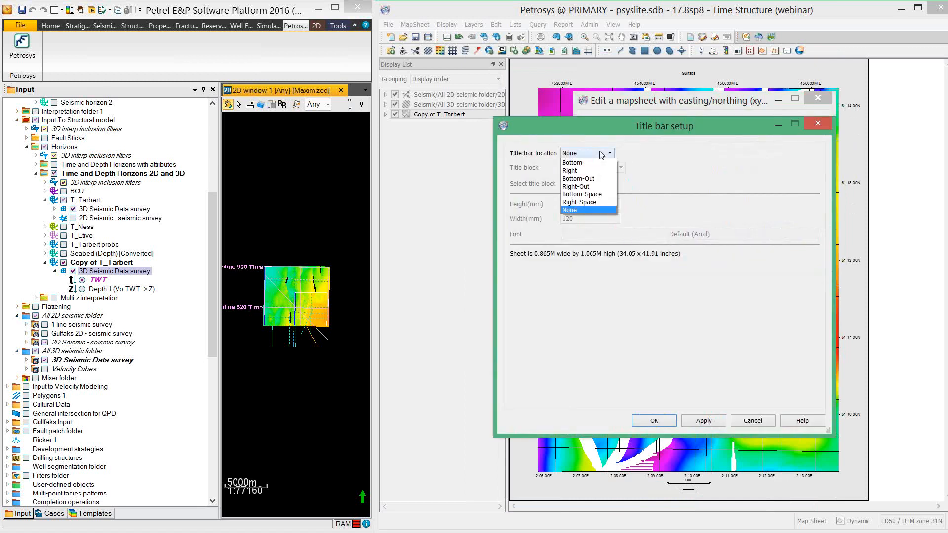
click(597, 170)
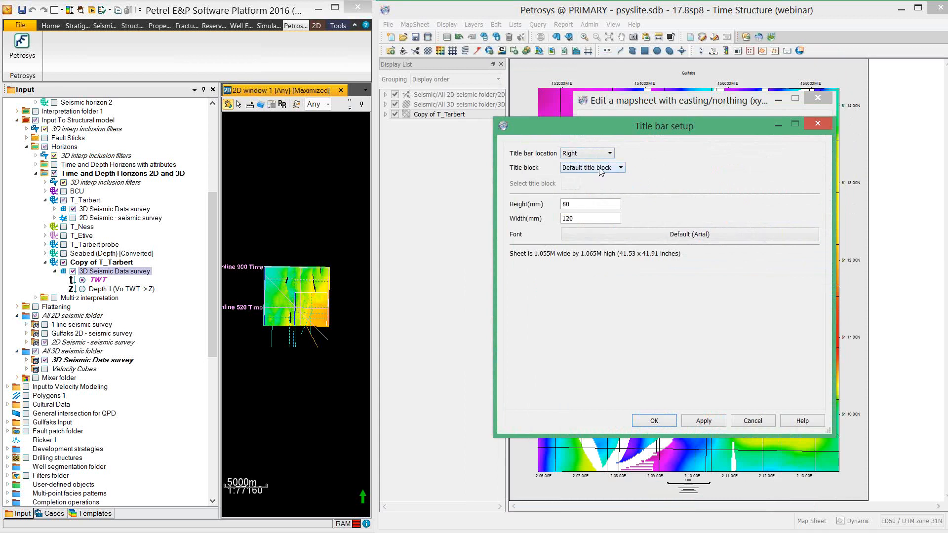
click(600, 172)
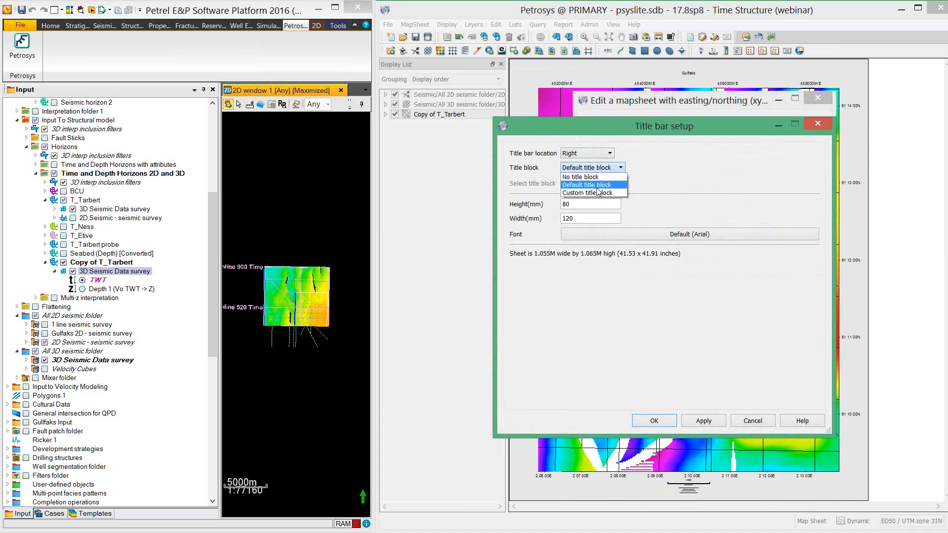
click(596, 191)
Choose the fourth System title block design for the title bar and accept the map sheet edits.
click(571, 183)
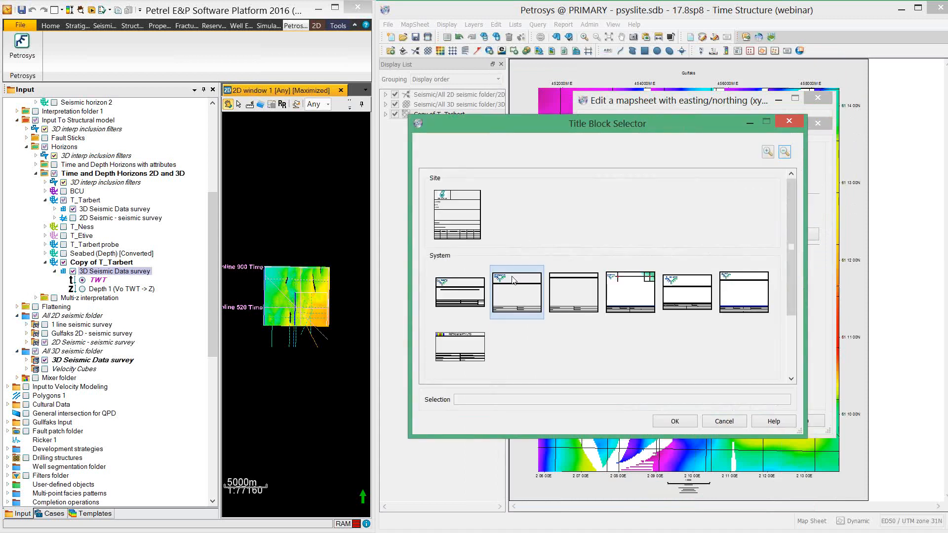
click(621, 301)
click(693, 421)
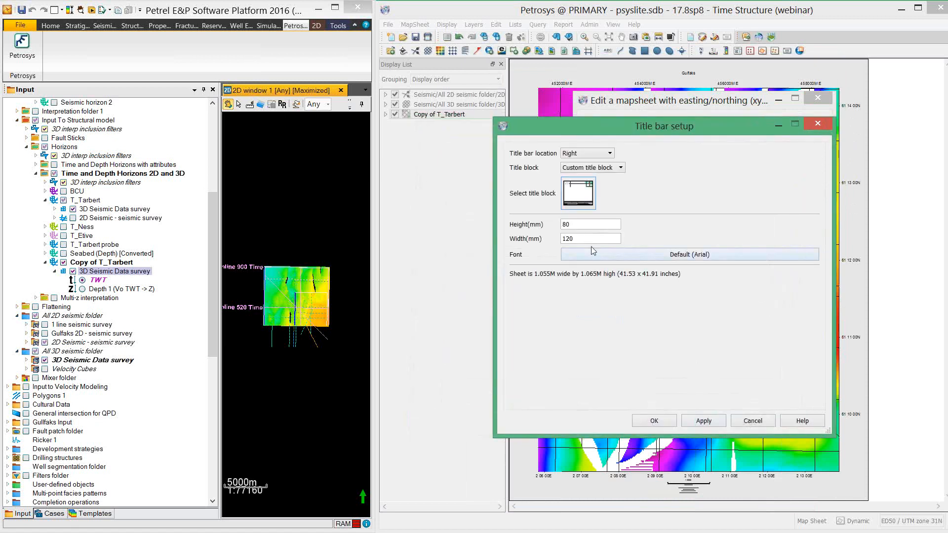
click(656, 421)
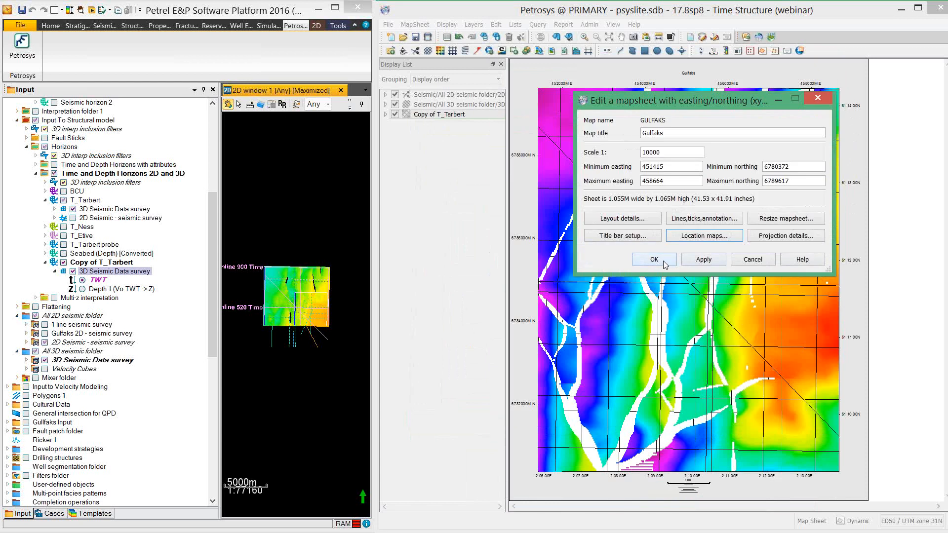
click(662, 261)
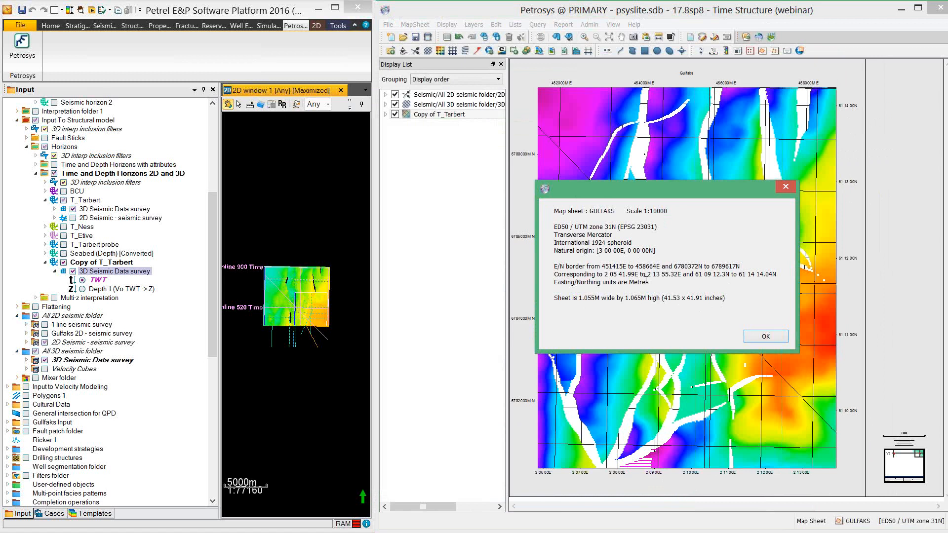
click(751, 335)
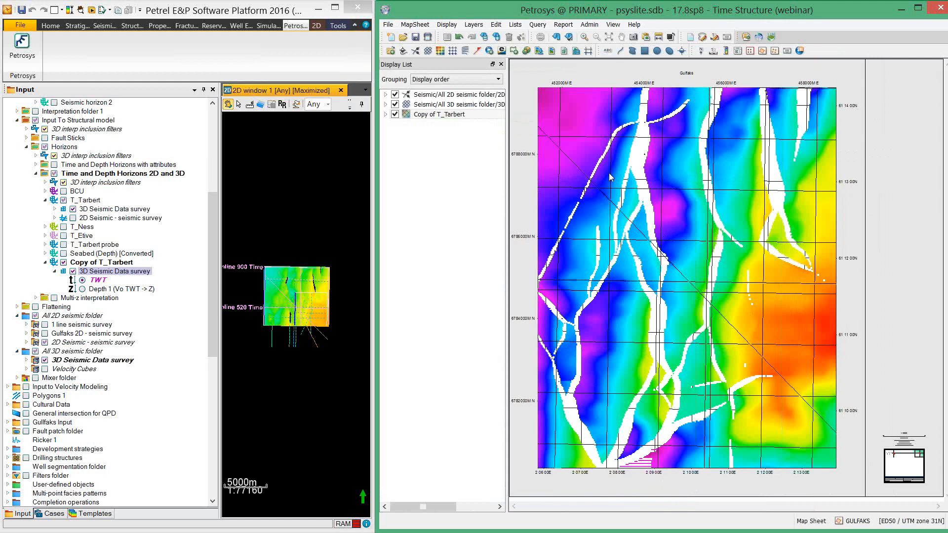
Enter "Top Tarbert Time Structure Map" as the first line of the map sheet's title block contents.
click(422, 29)
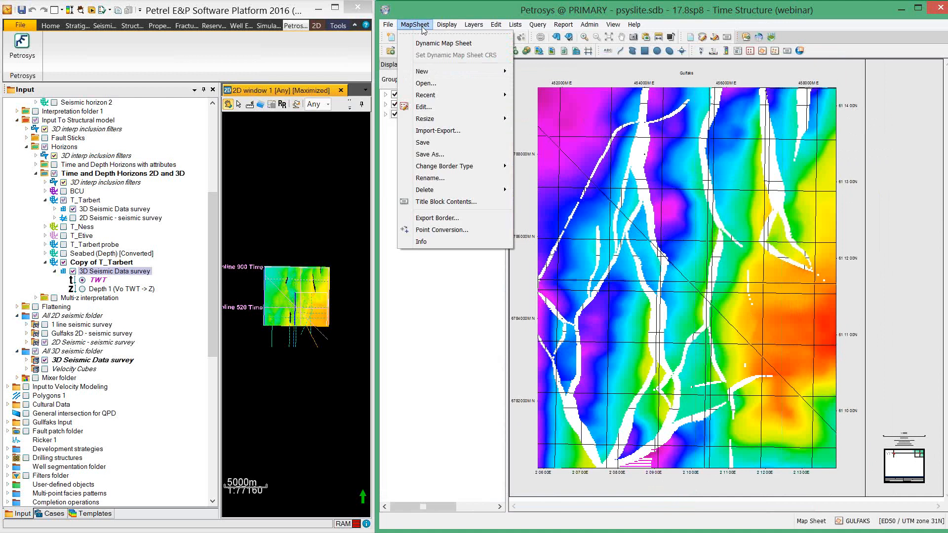
click(441, 202)
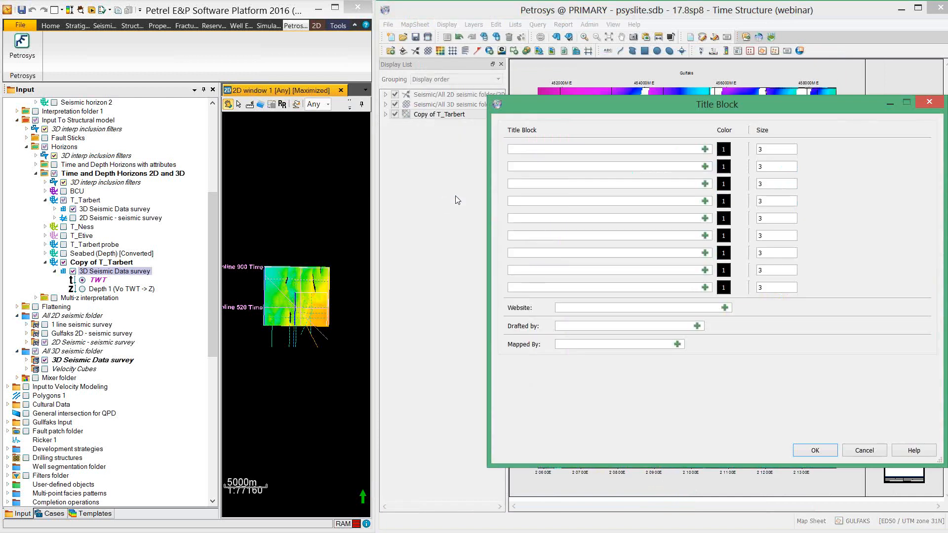
click(519, 151)
text(Top Tarbert Time Structure Map)
click(813, 451)
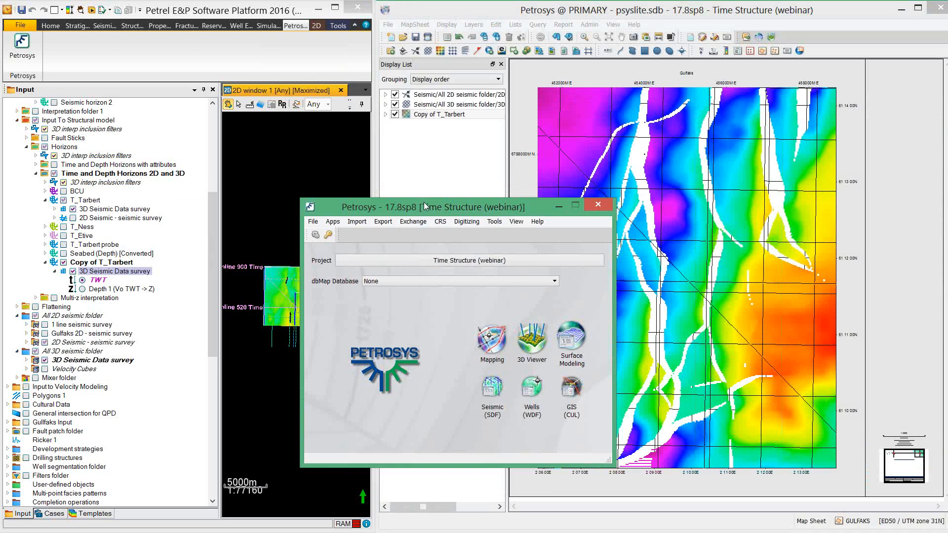
Save the map file as Time Structure and save the Gulfaks map sheet.
drag(424, 206, 341, 163)
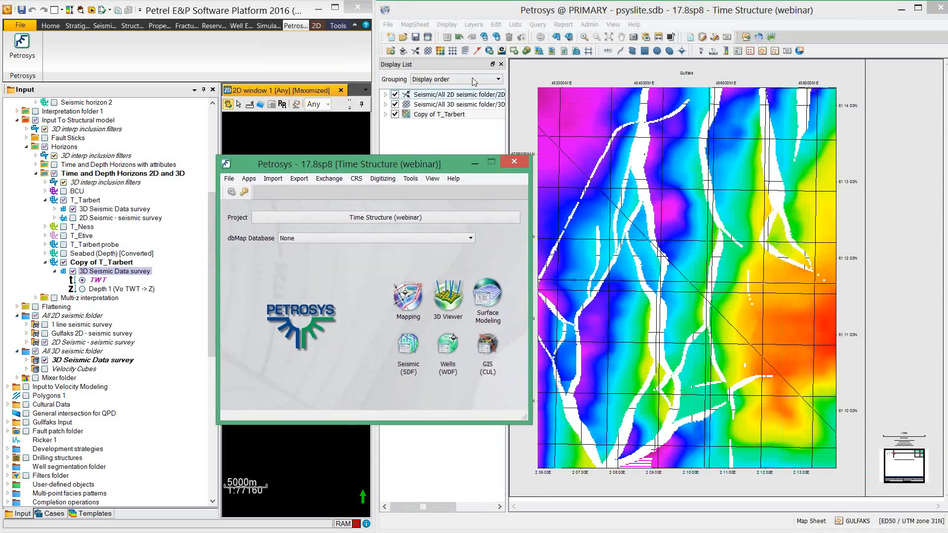
drag(448, 163, 299, 171)
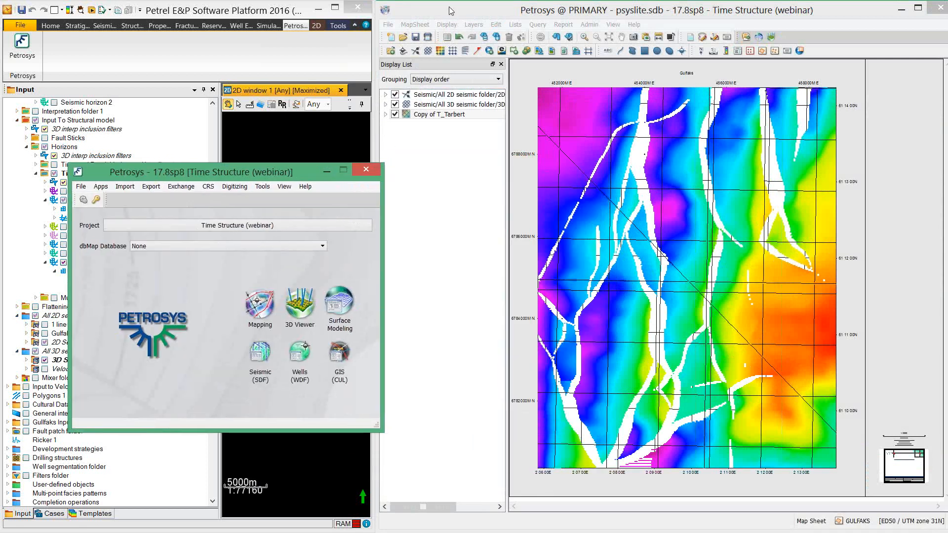
click(416, 38)
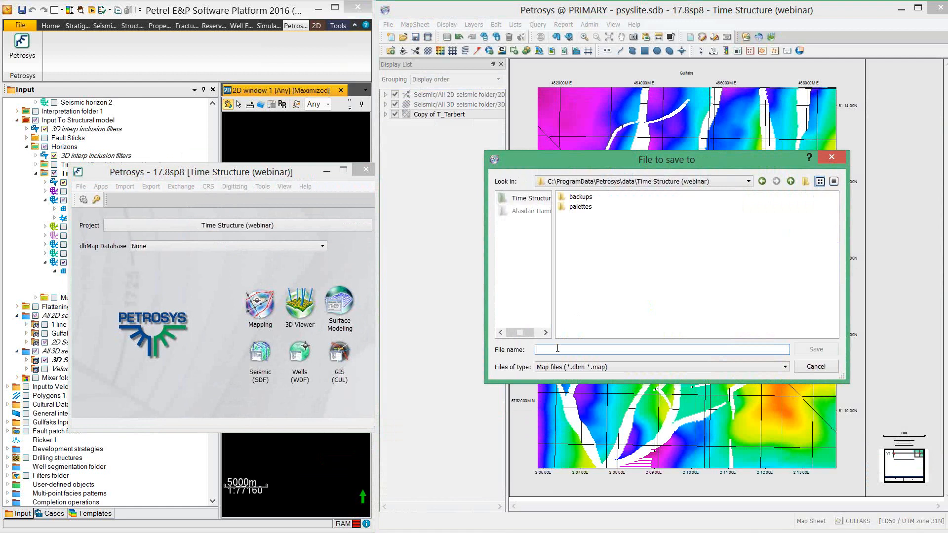
text(Time Structure)
click(812, 350)
click(415, 24)
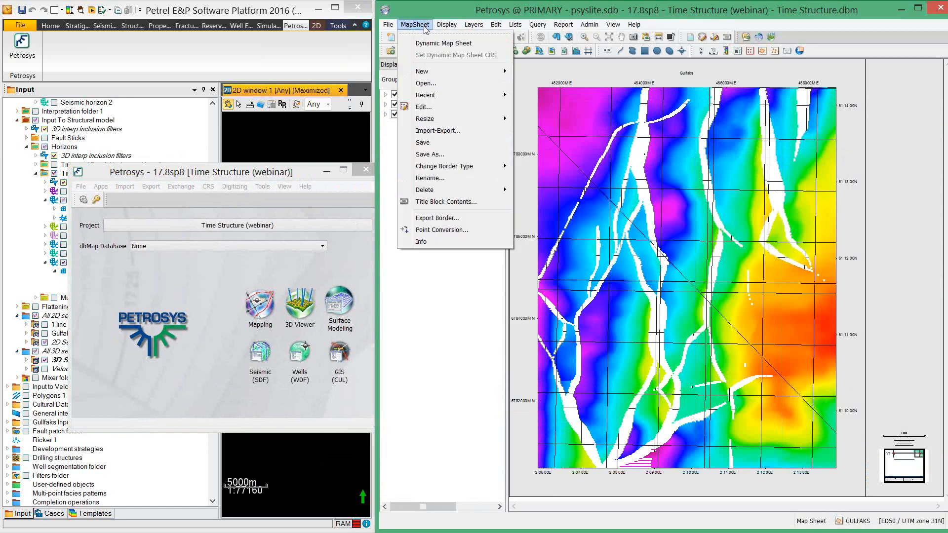
click(431, 143)
Open Surface Modeling from the Petrosys launcher and dismiss the projection type error.
drag(283, 175, 587, 115)
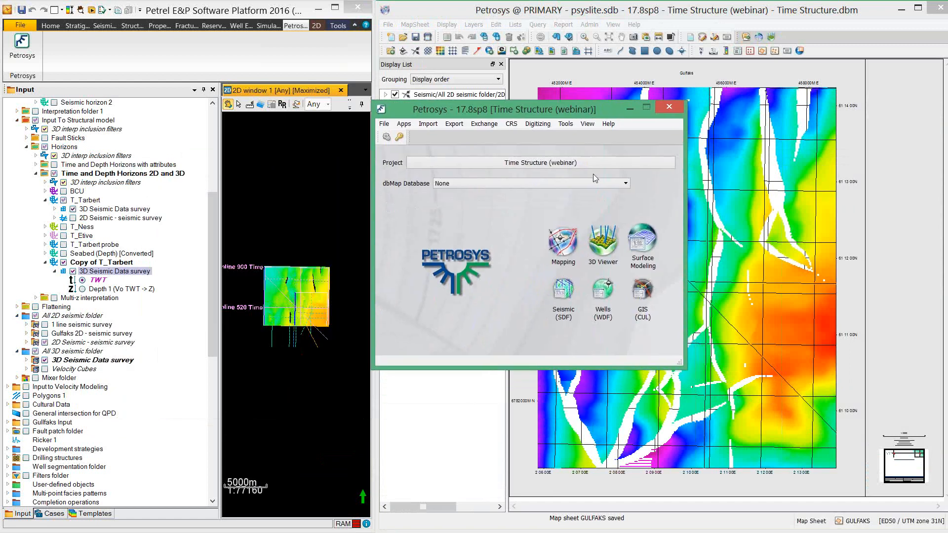
click(648, 245)
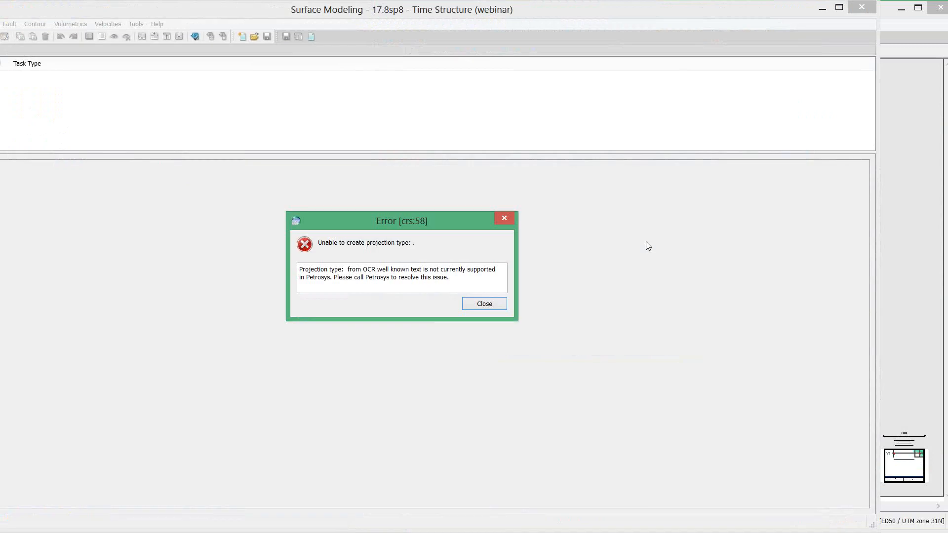
click(503, 221)
drag(340, 9, 417, 4)
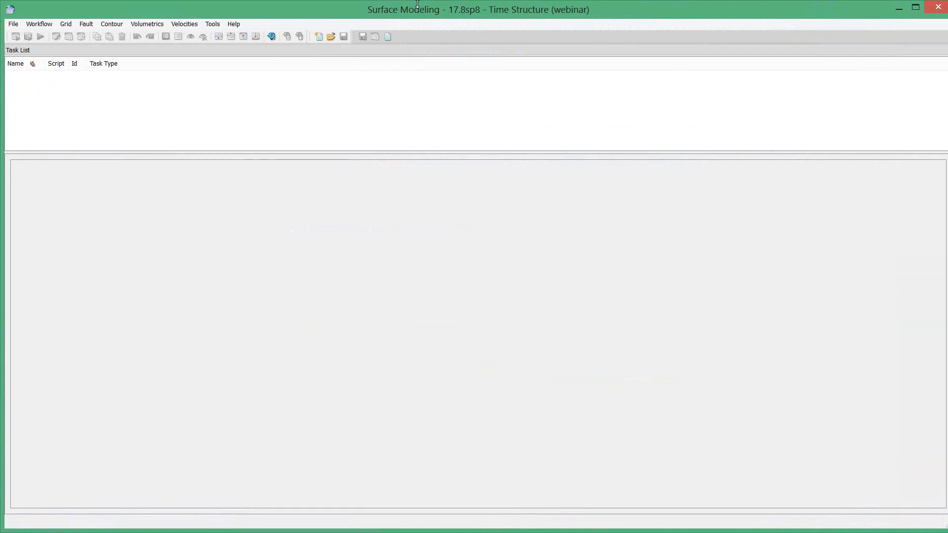
Start creating a new grid and name the output grid Top Tarbert.gri.
click(67, 25)
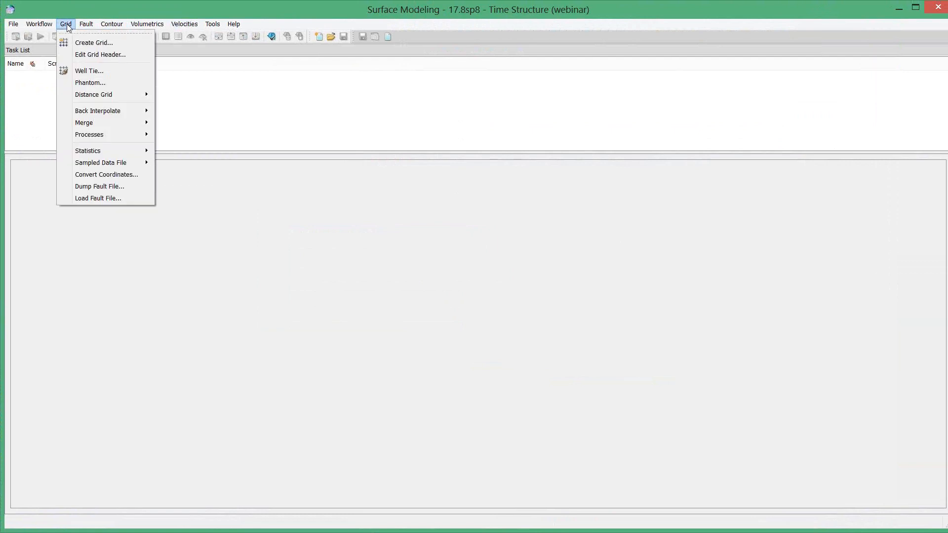
click(78, 41)
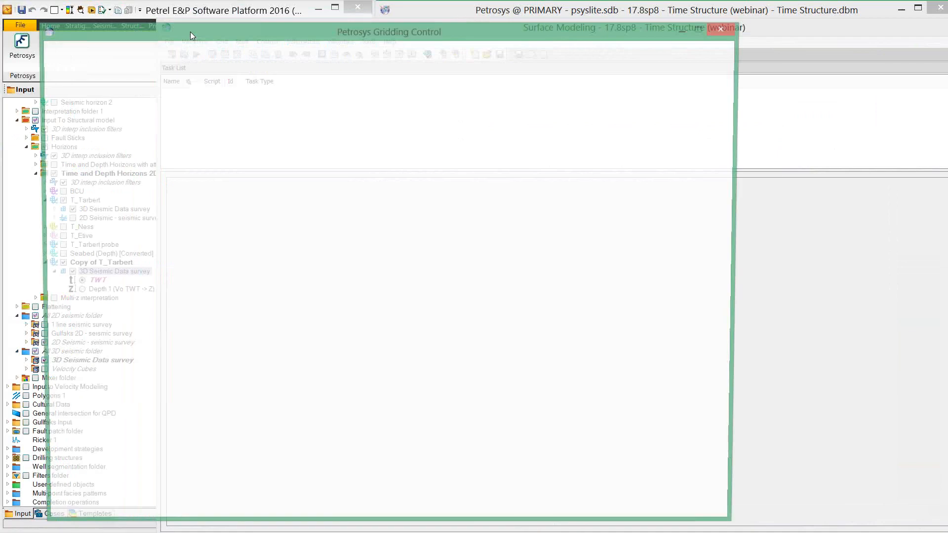
drag(170, 32, 314, 76)
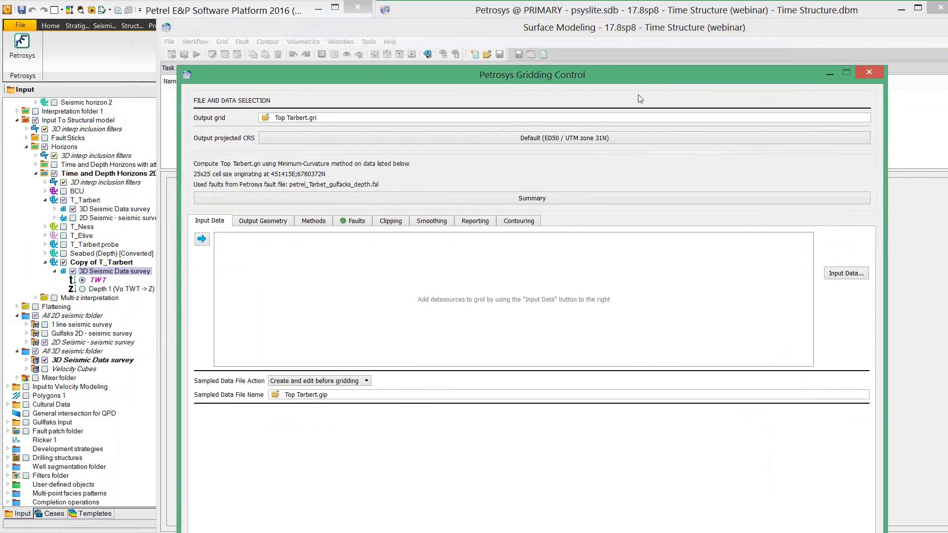
click(274, 118)
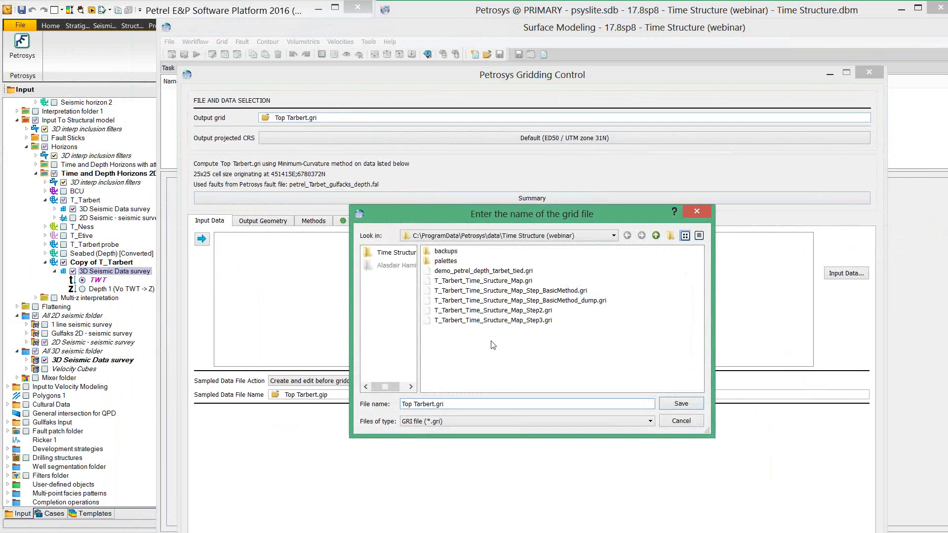
click(697, 212)
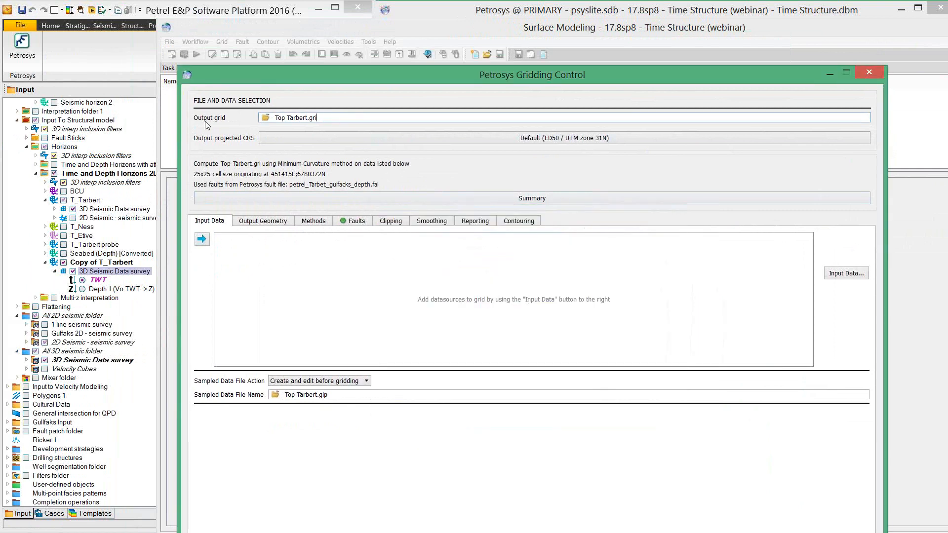
key(ctrl+a)
text(Top Tarbert)
key(Return)
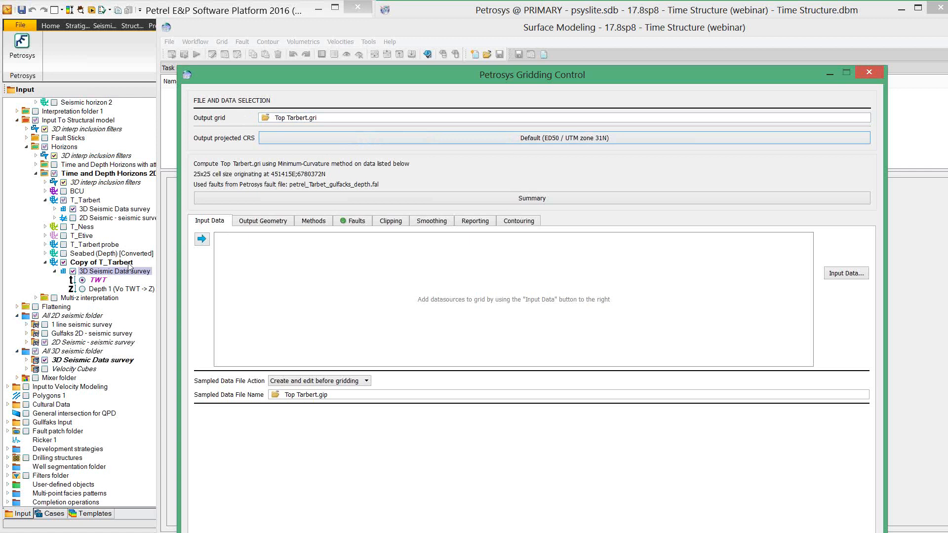
Add the T_Tarbert horizon from the Petrel input tree as input data for the gridding.
click(83, 268)
click(84, 263)
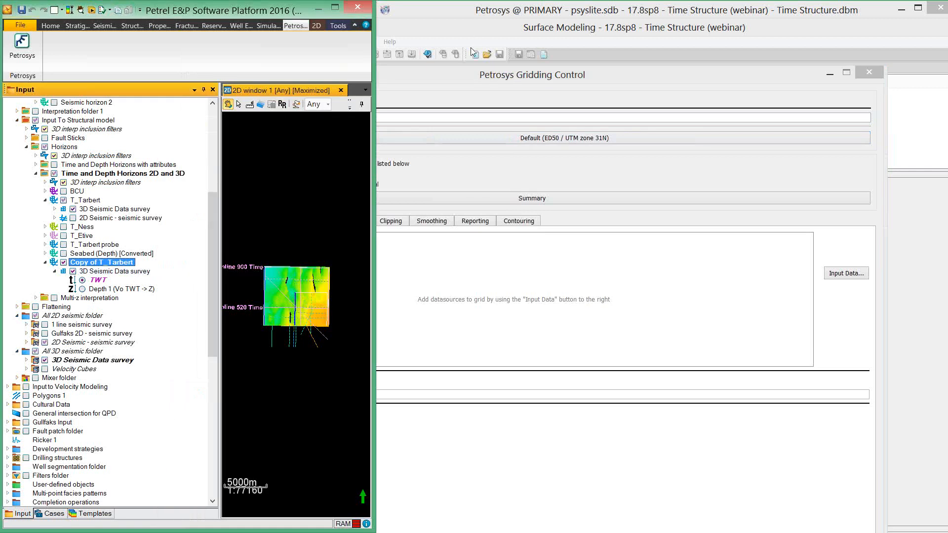
click(417, 75)
drag(417, 75, 522, 64)
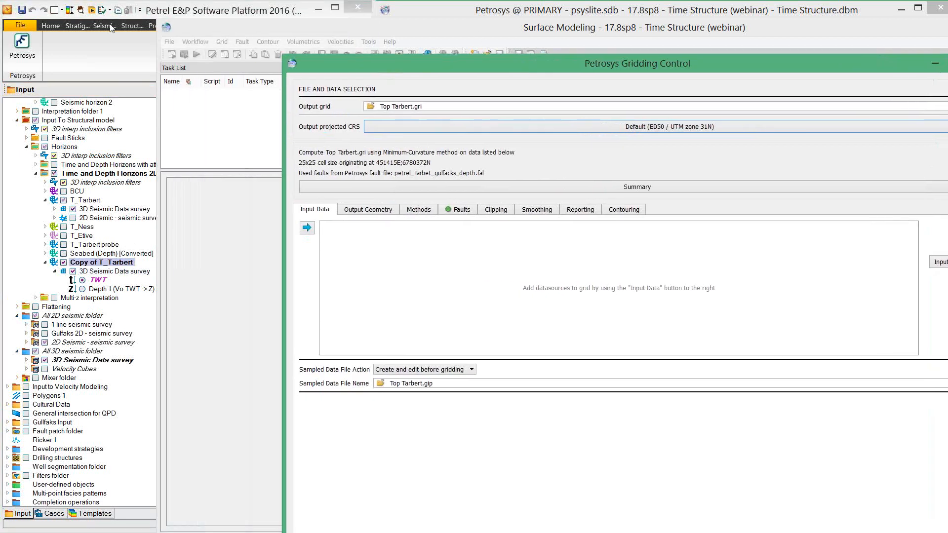
click(172, 11)
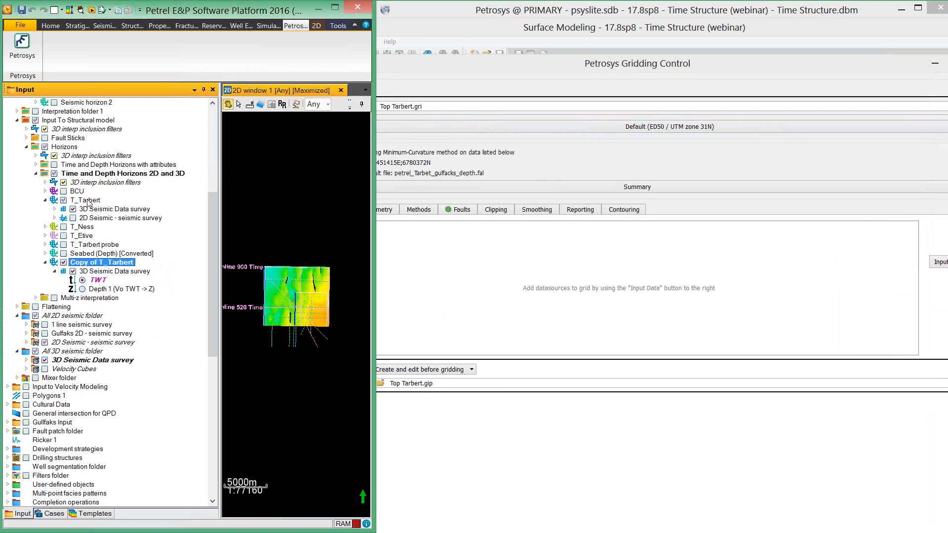
drag(87, 202, 458, 259)
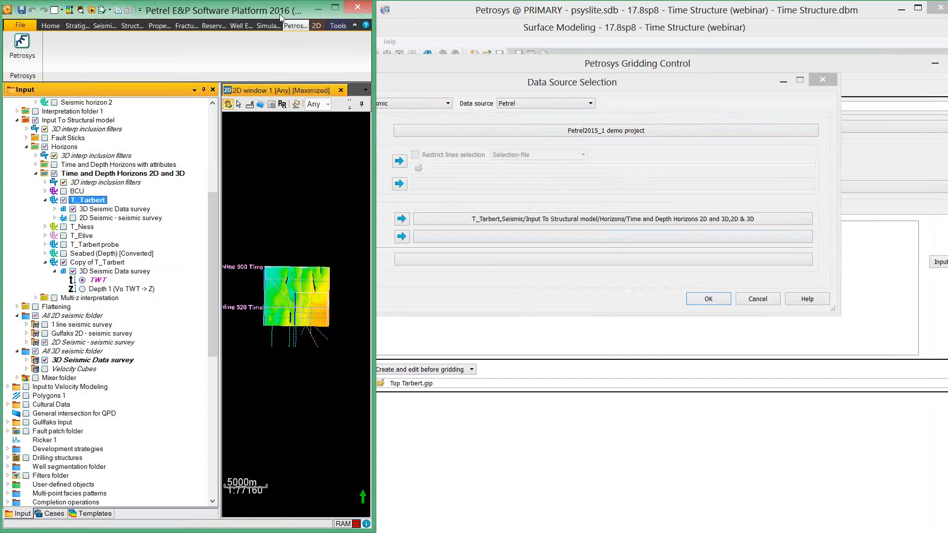
click(476, 66)
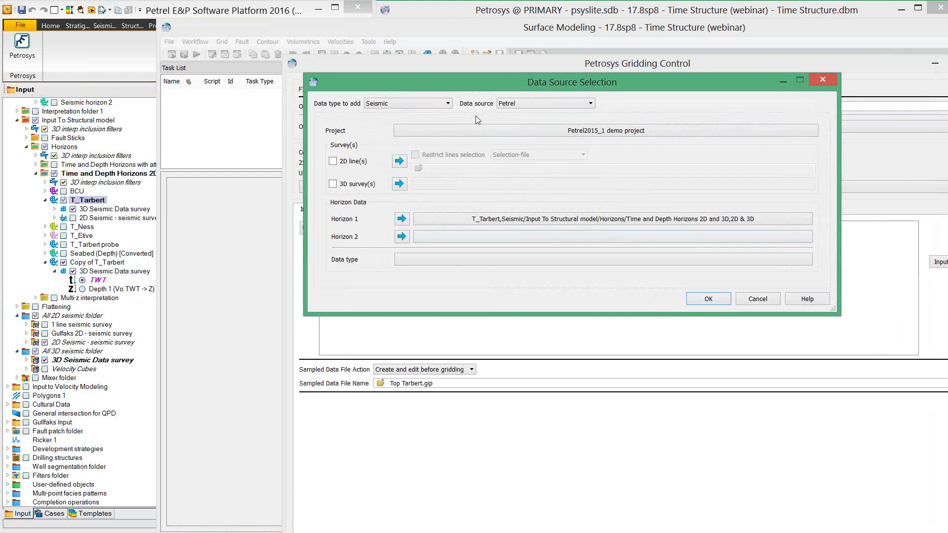
Include 2D lines in the data source and restrict them with the selection file petrel_dnd_2b24daa_1.sls.
click(332, 162)
click(415, 155)
click(418, 169)
click(511, 143)
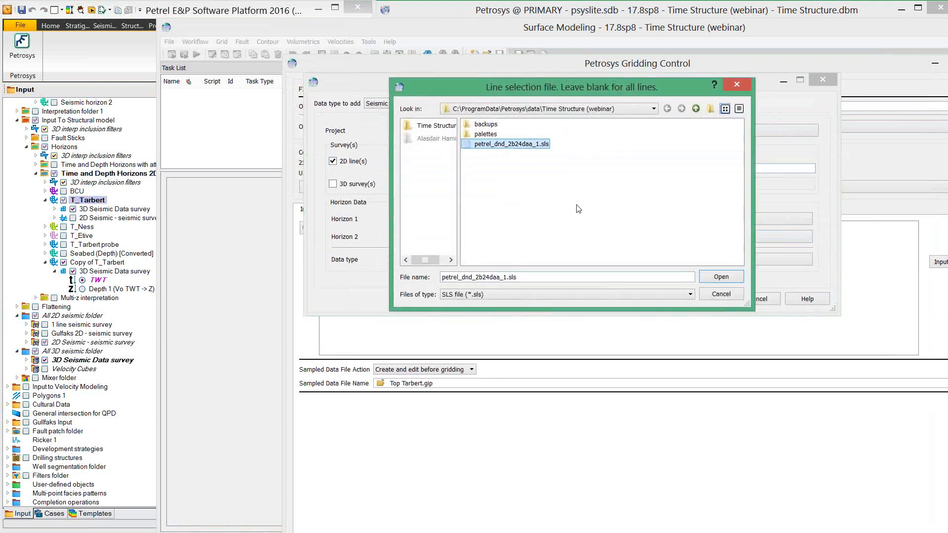
click(718, 279)
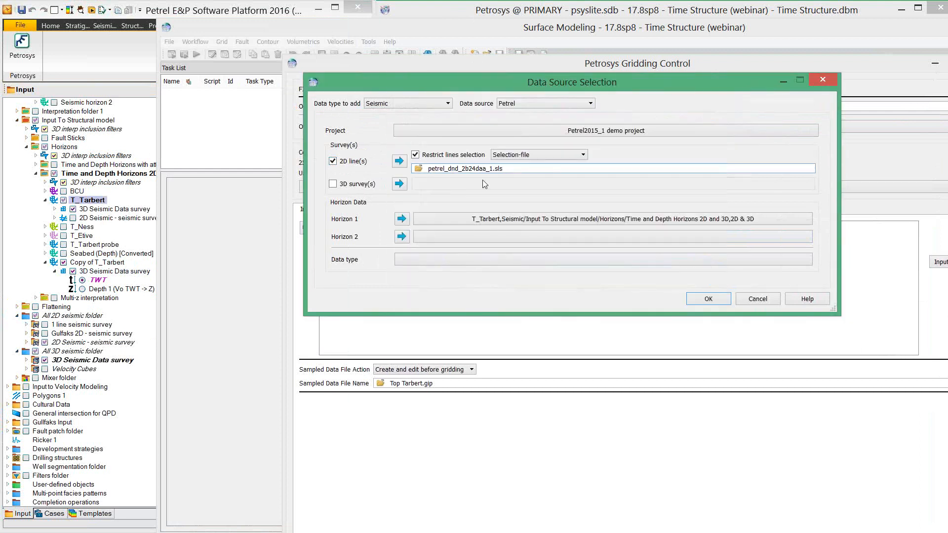
Include 3D surveys in the data source and select the 3D Seismic Data survey.
click(333, 184)
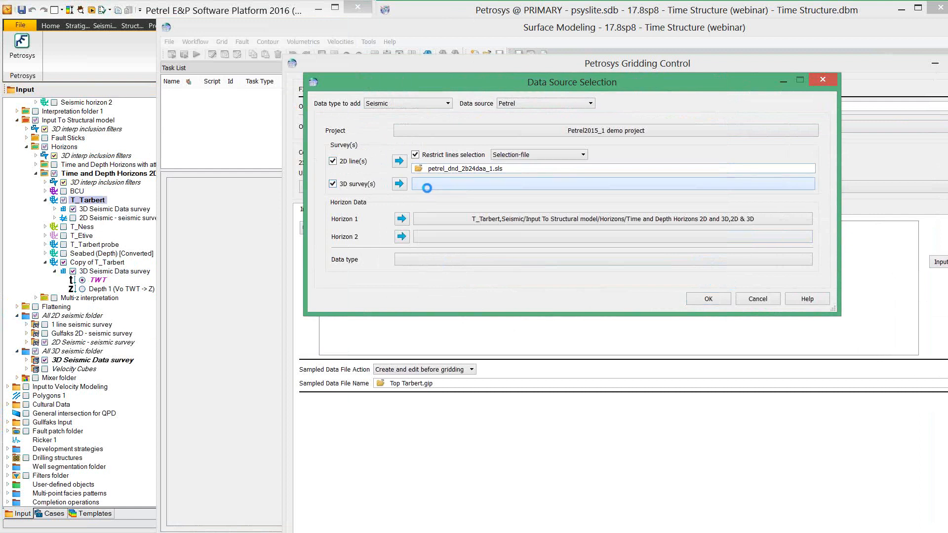
click(399, 183)
click(341, 188)
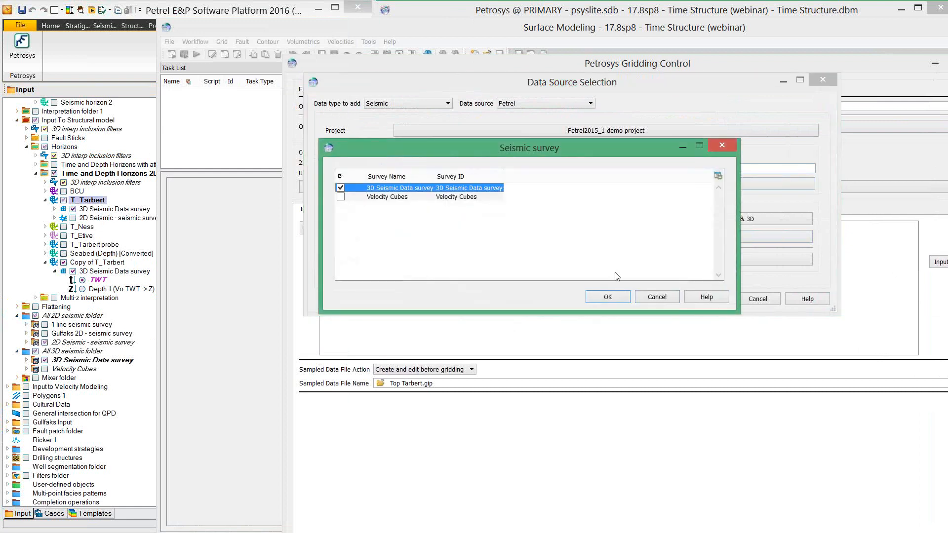
click(615, 297)
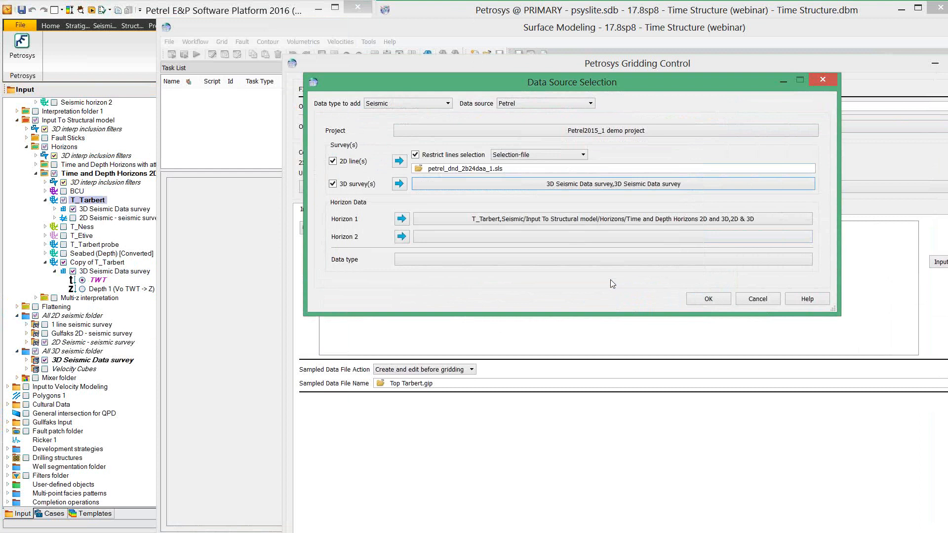
Set the seismic data type to ELEVATION_TIME and accept the Petrel data source for the gridding.
click(469, 263)
click(552, 289)
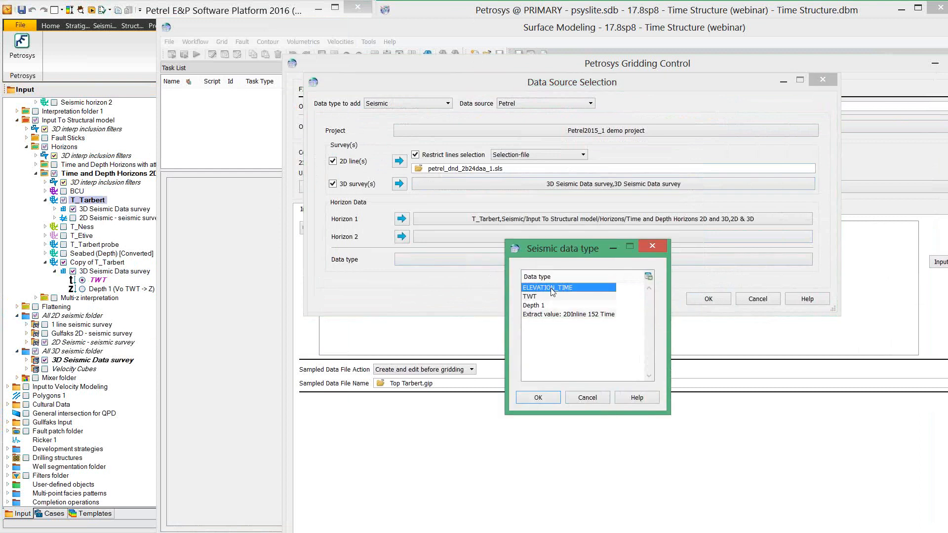
click(538, 397)
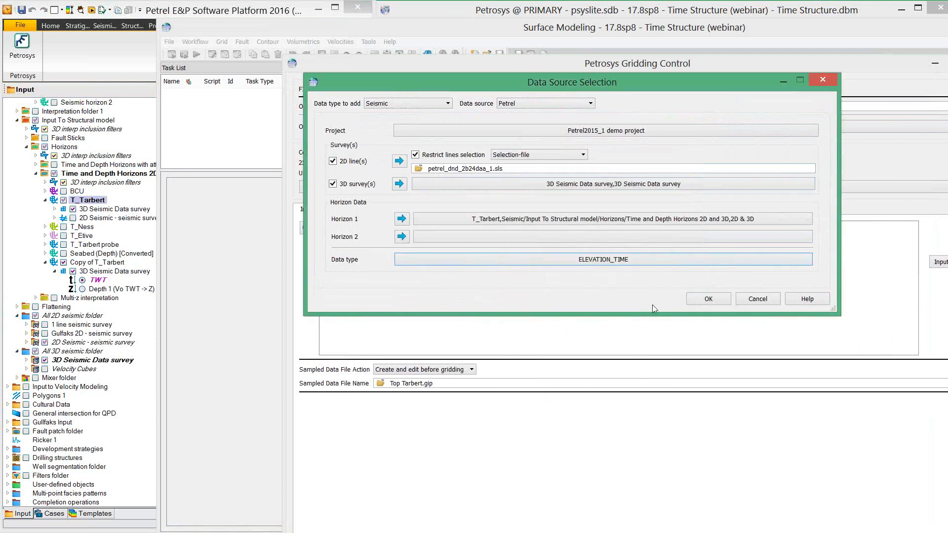
click(696, 299)
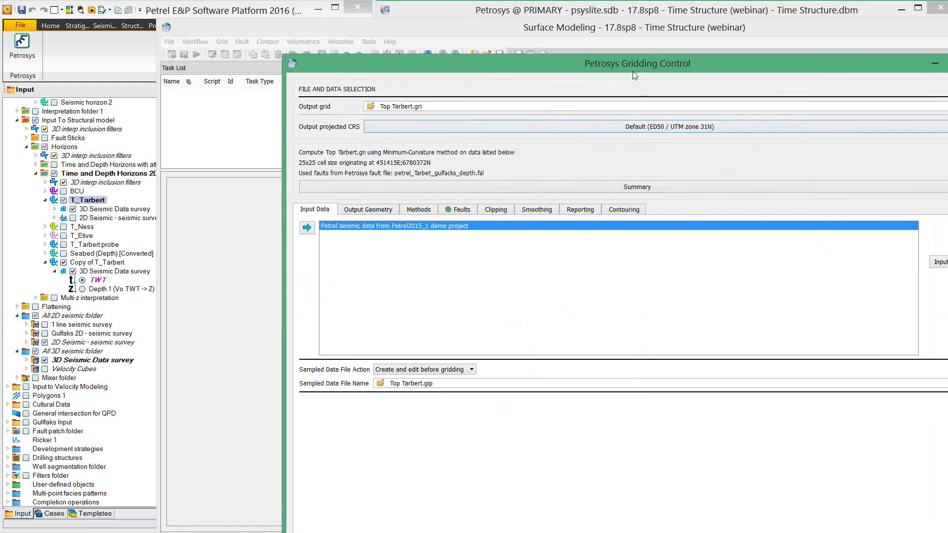
Set the sampled data file action to Create and edit before gridding.
drag(630, 66, 620, 21)
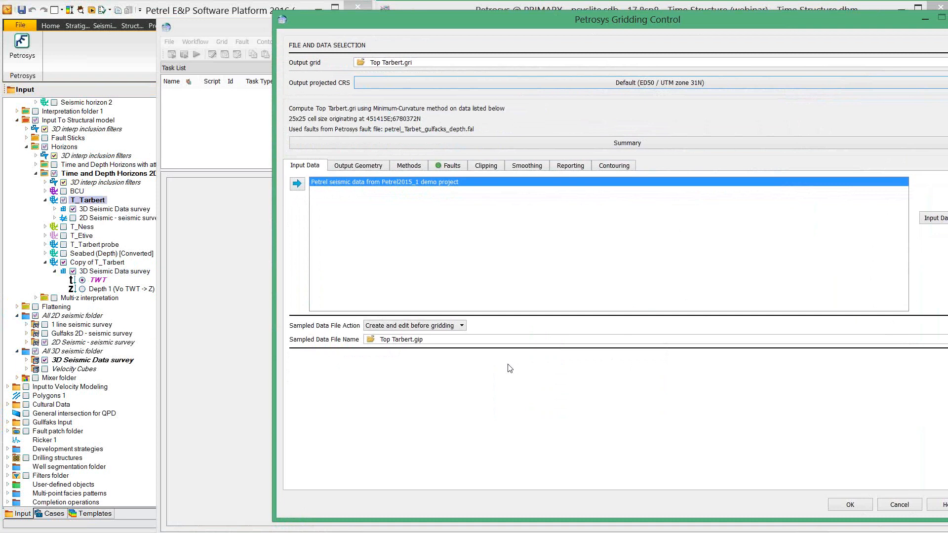
click(461, 327)
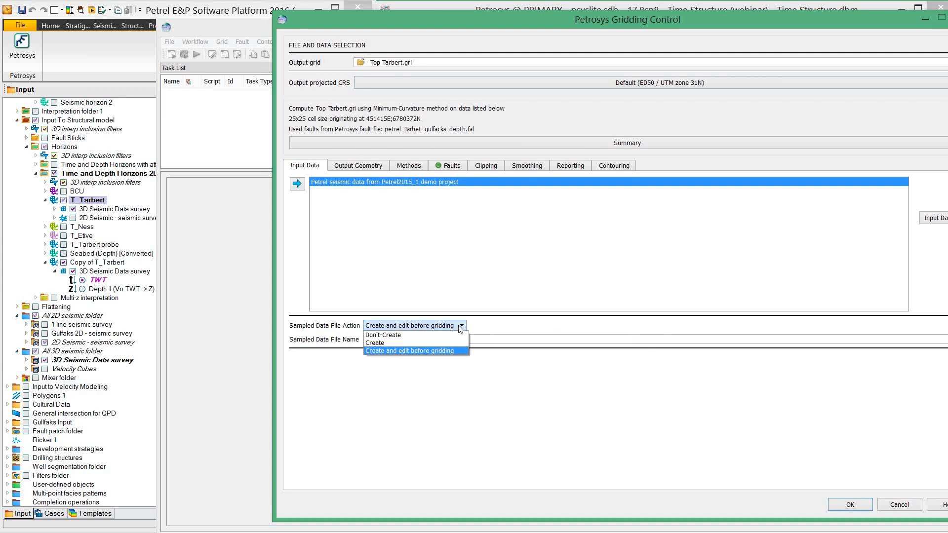
click(449, 352)
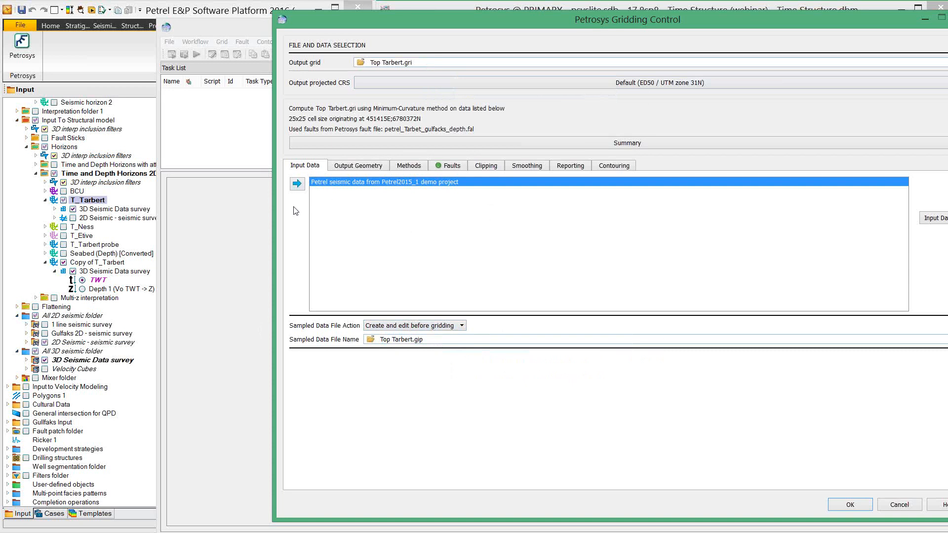
Choose the GULFAKS mapsheet as the output grid's area of interest and check the gridding method settings.
click(356, 167)
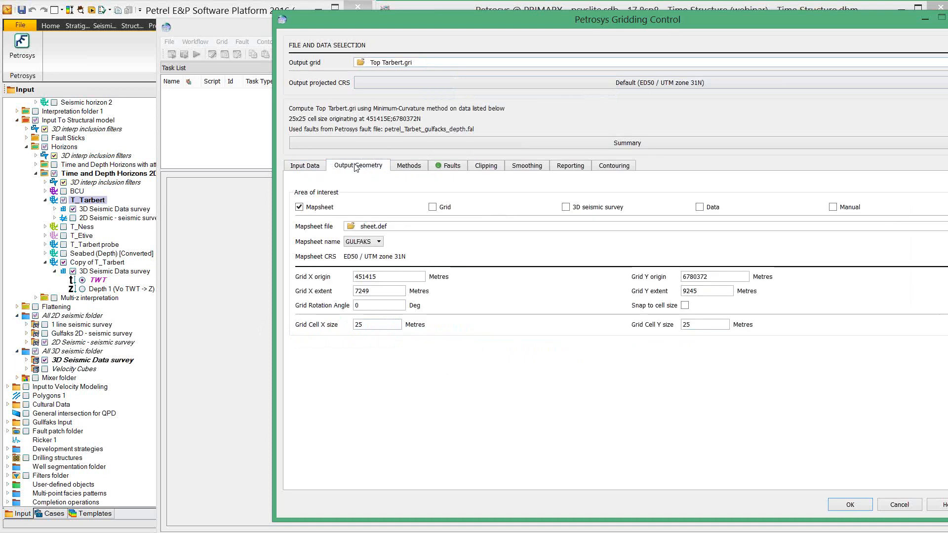
click(379, 242)
click(366, 252)
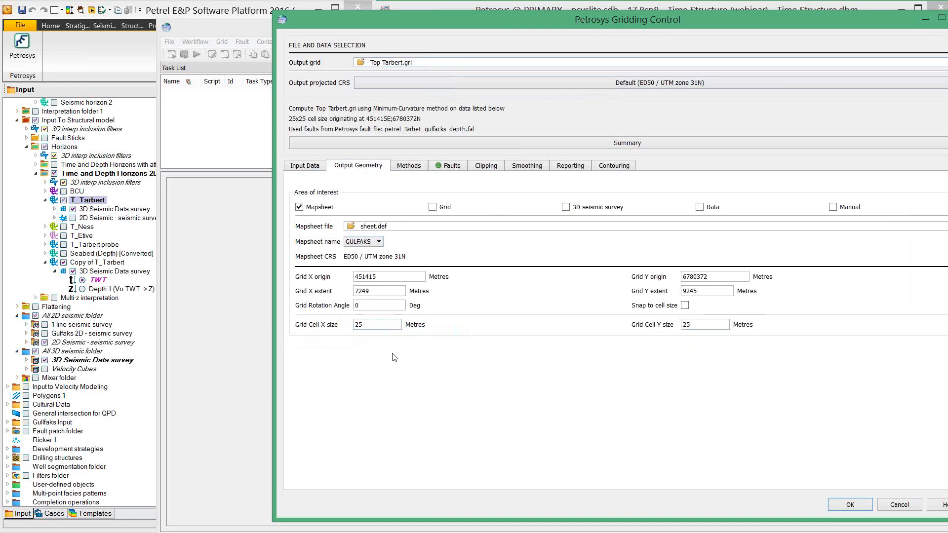
click(417, 167)
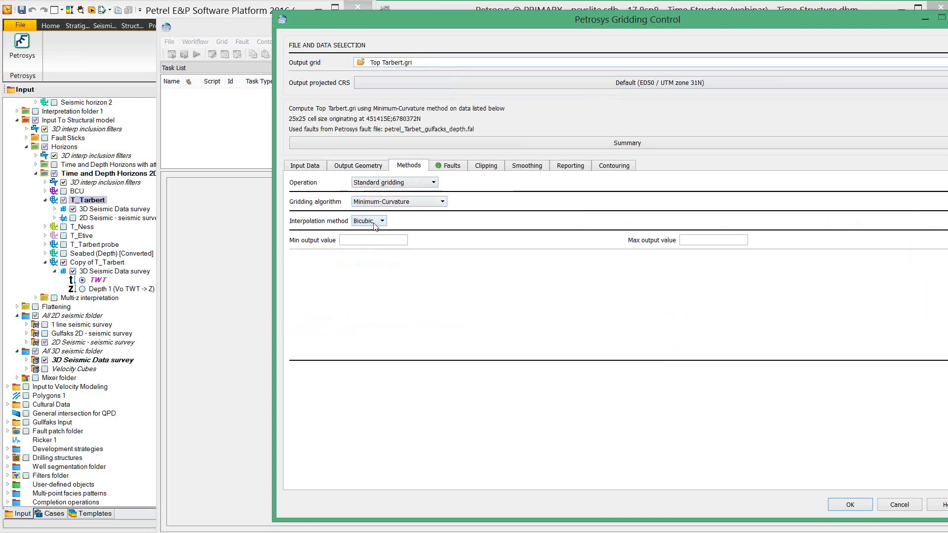
Choose petrel_Tarbet_gulfacks_depth.fal as the Petrosys fault polygon file for the gridding.
click(448, 167)
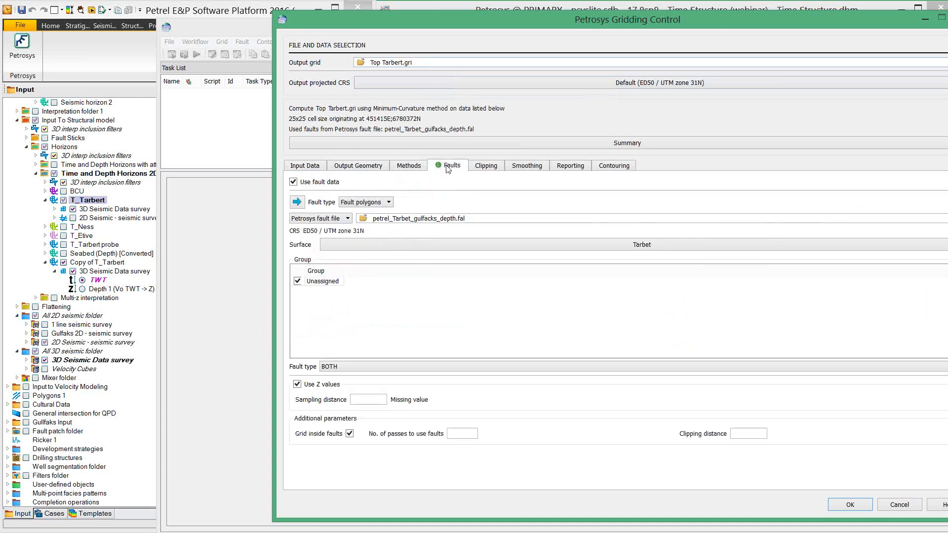
click(363, 218)
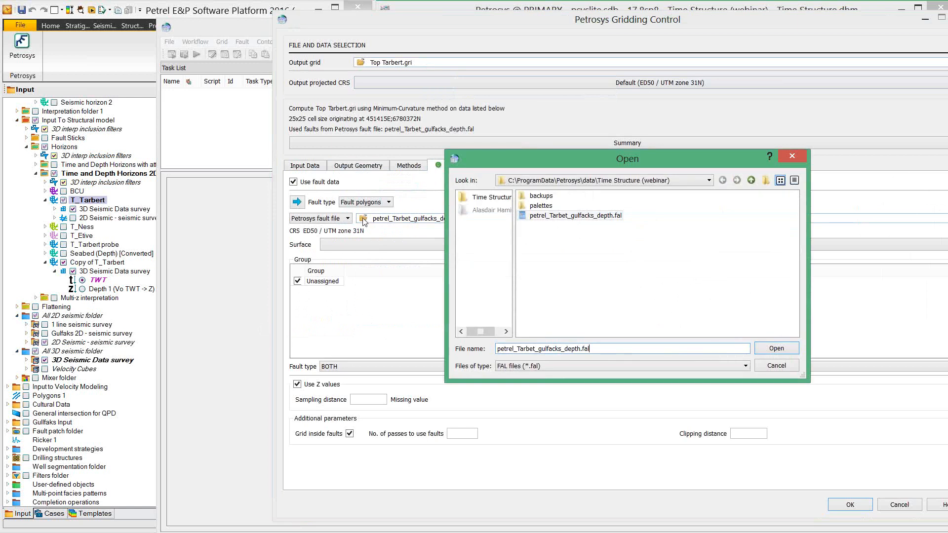
click(778, 349)
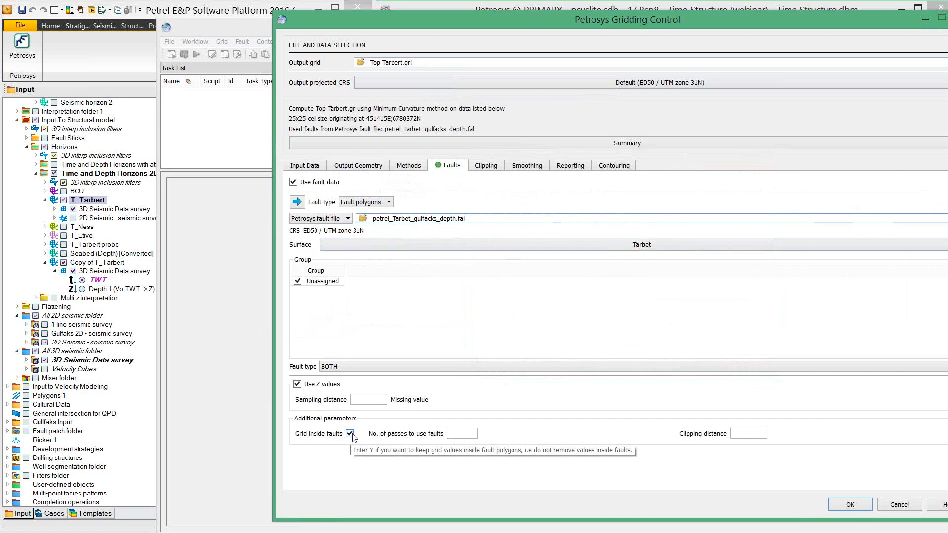
Review the fault sticks settings and their available data sources, and restore Fault polygons as the fault type.
click(383, 203)
click(356, 219)
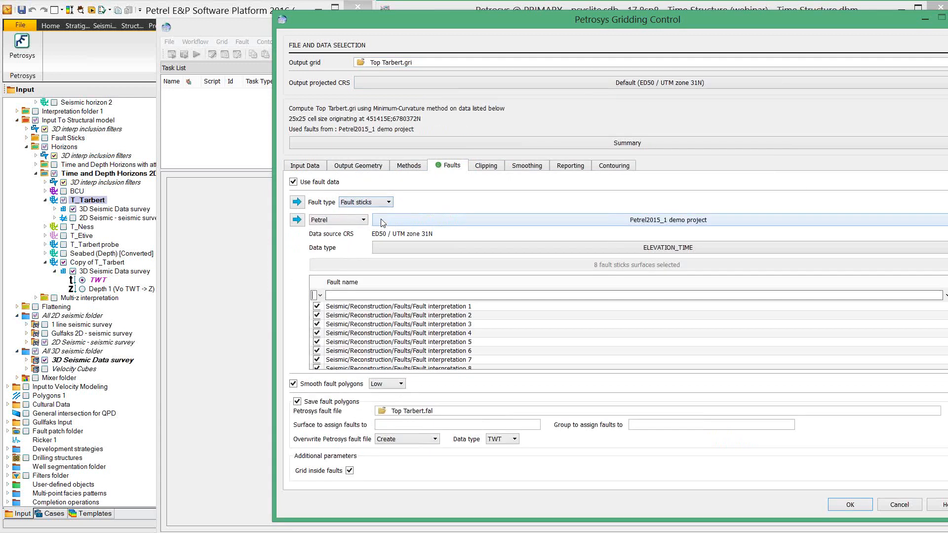
click(355, 221)
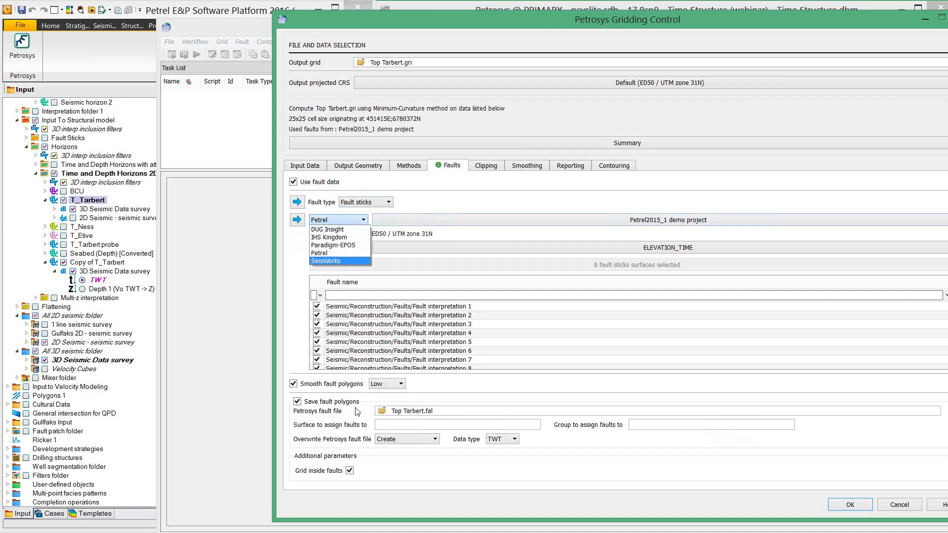
click(292, 265)
click(376, 205)
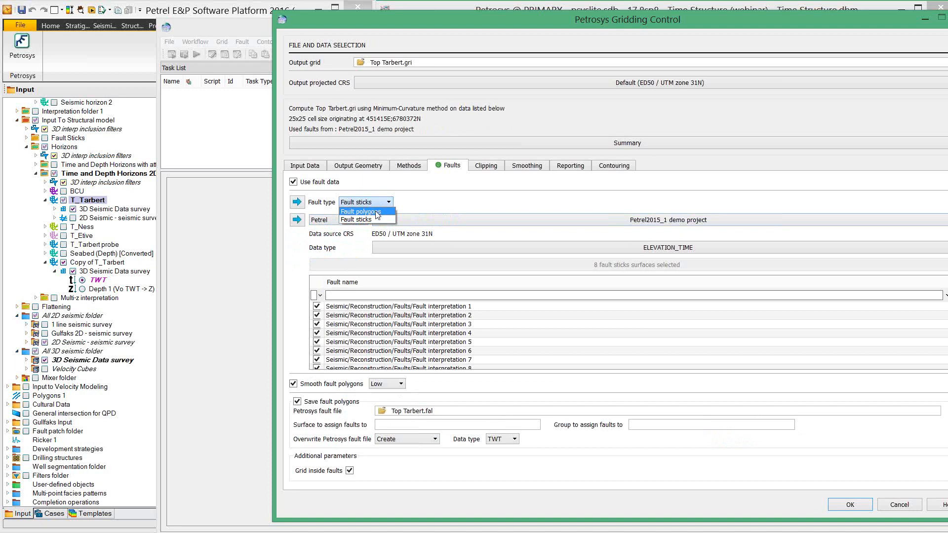
click(375, 212)
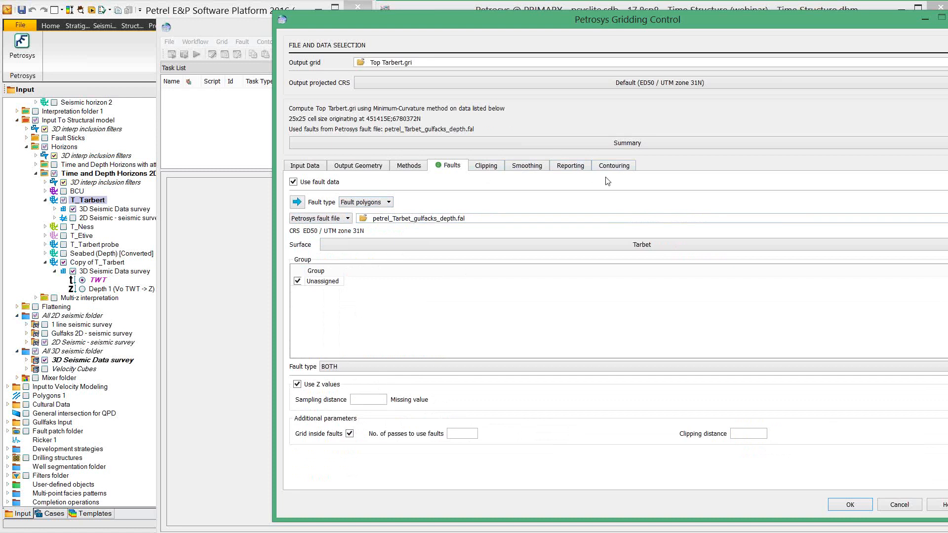
Review the gridding summary and accept the gridding settings to generate the sampled data for editing.
drag(659, 23, 612, 11)
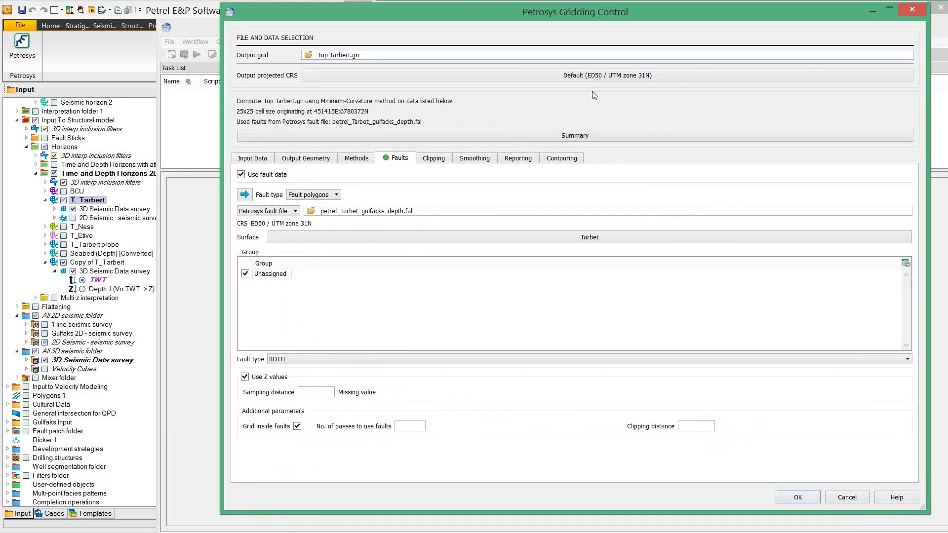
click(593, 139)
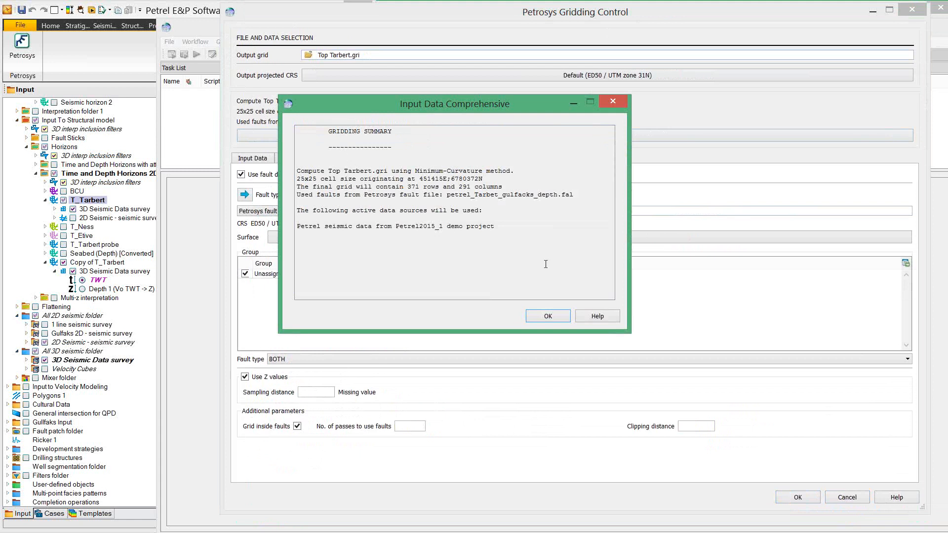
click(547, 317)
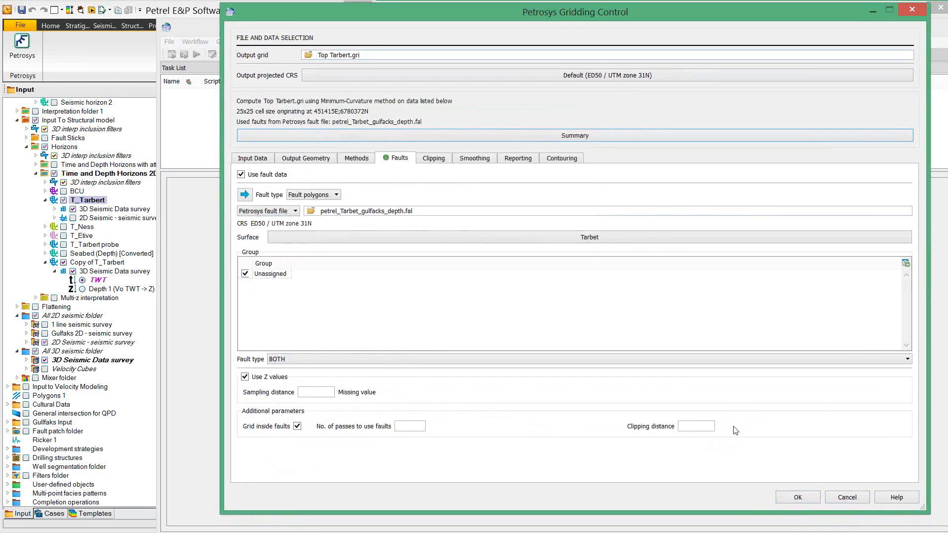
click(798, 498)
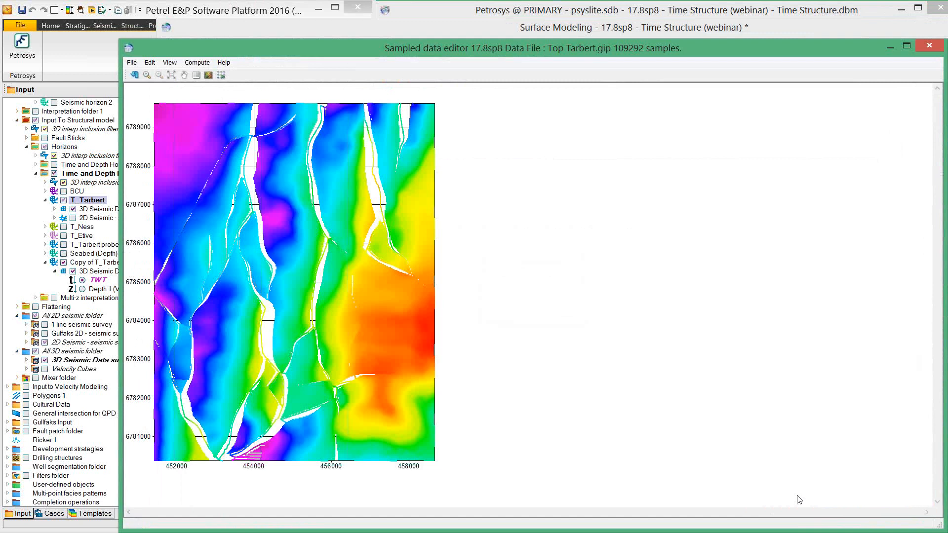
Examine the sampled data's editing options, histogram and cumulative histogram.
drag(511, 47, 681, 48)
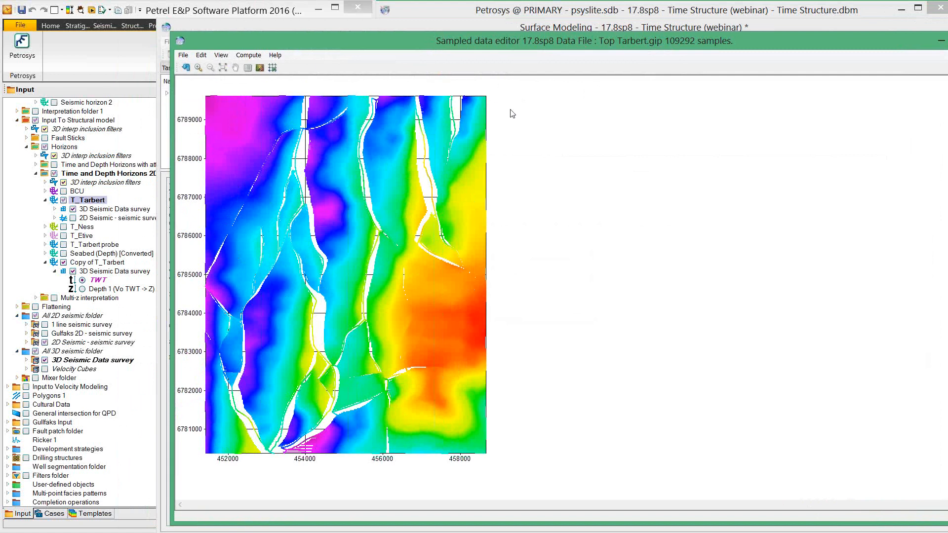
click(201, 55)
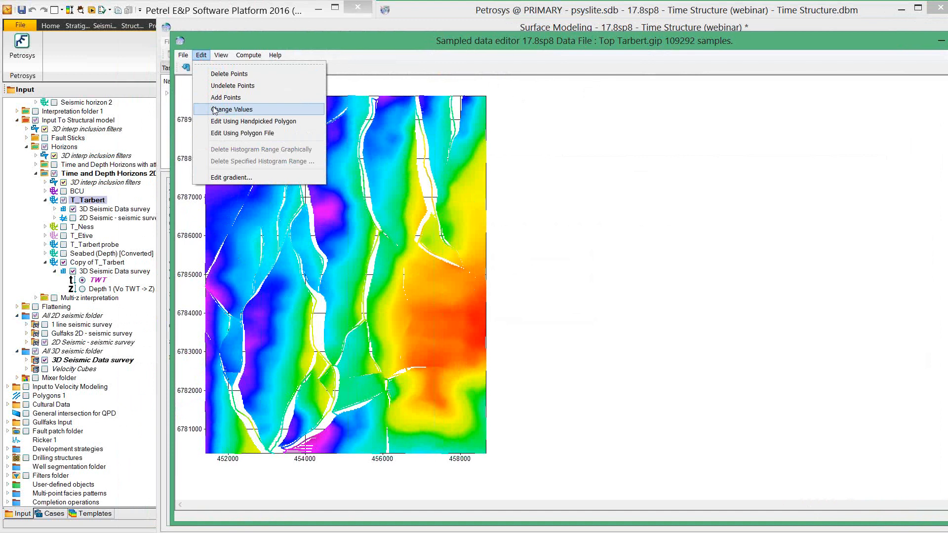
mouse_move(223, 56)
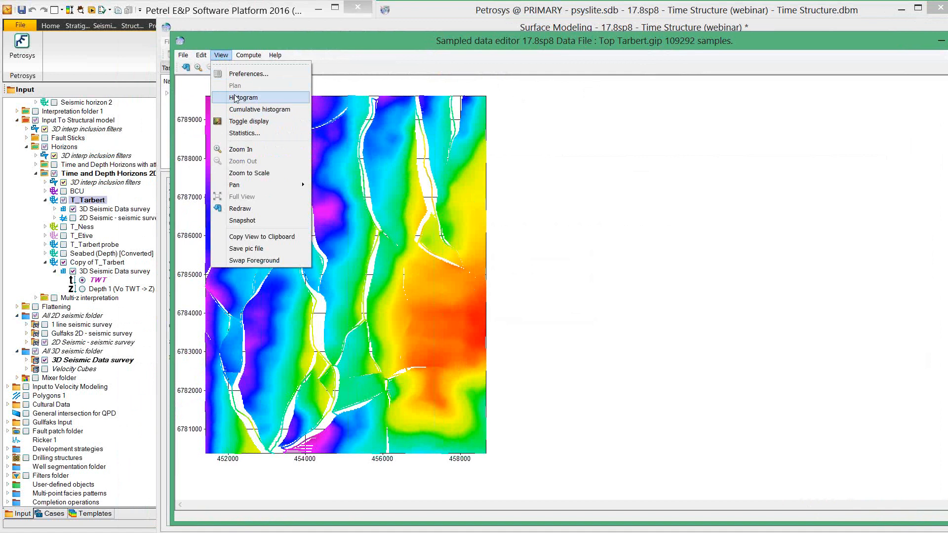
click(235, 97)
click(223, 56)
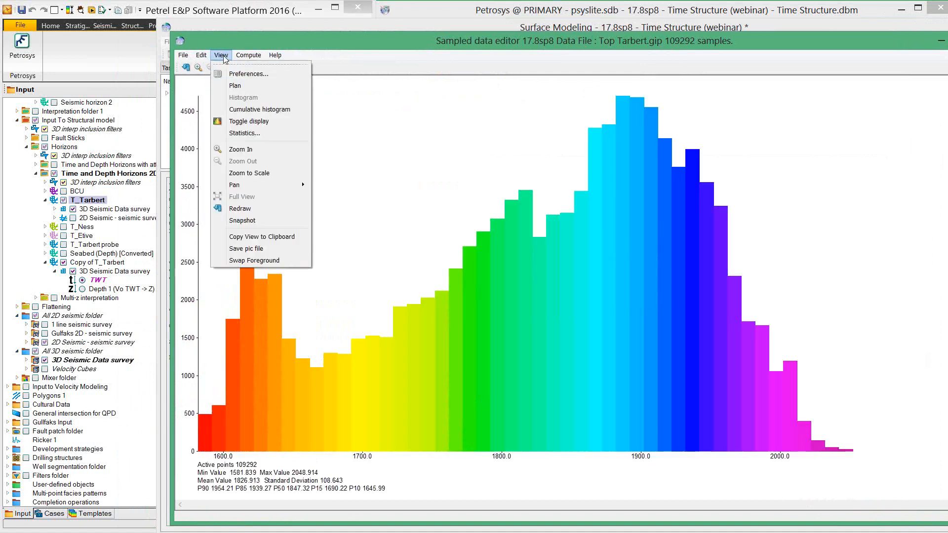
click(236, 110)
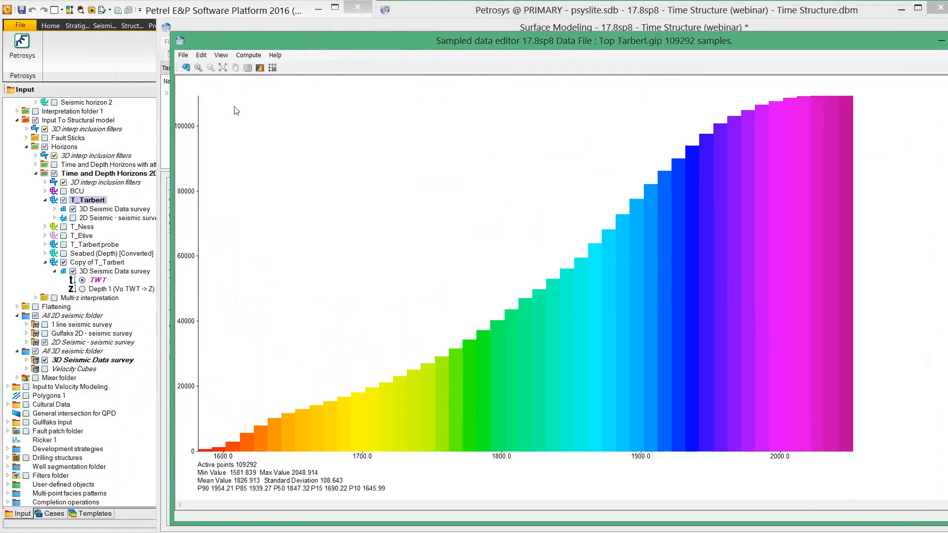
Return the sampled data to plan view and run the gridding of Top Tarbert.gri.
click(223, 55)
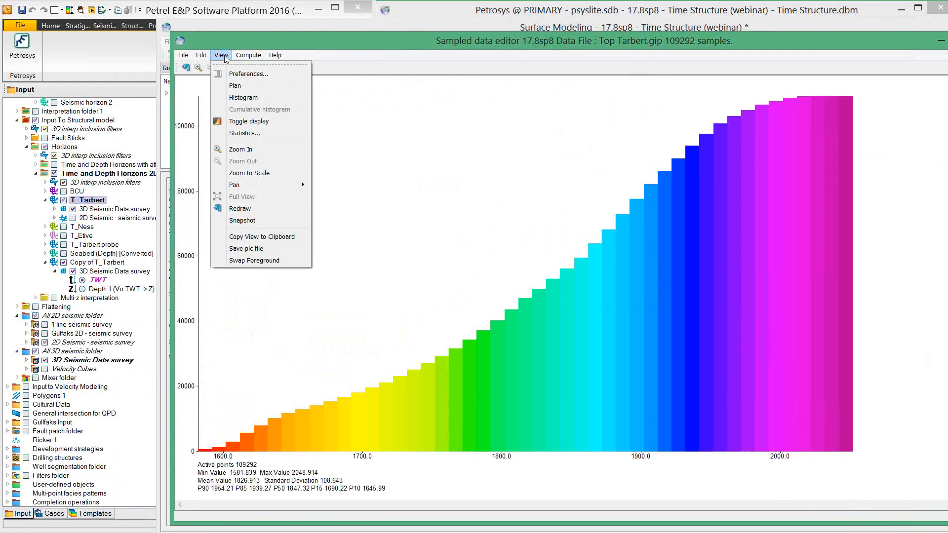
click(231, 86)
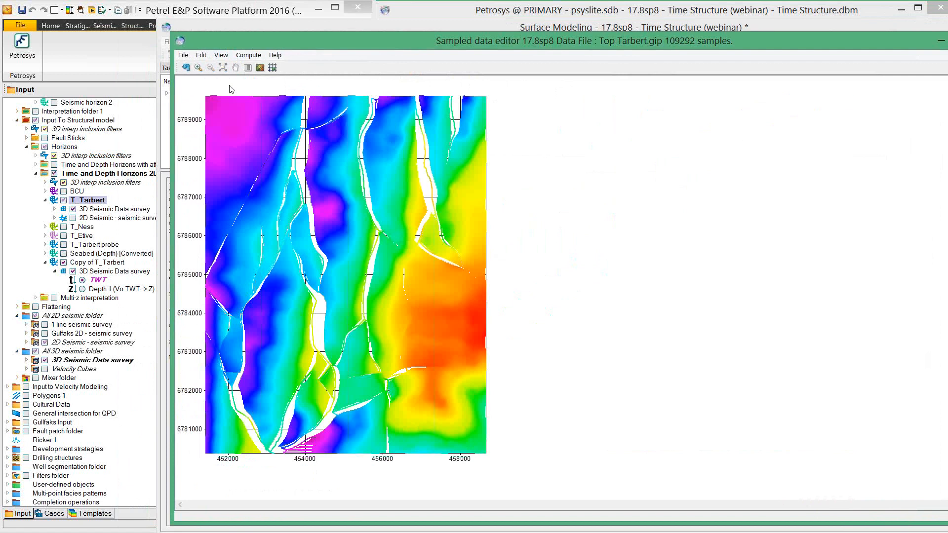
click(273, 68)
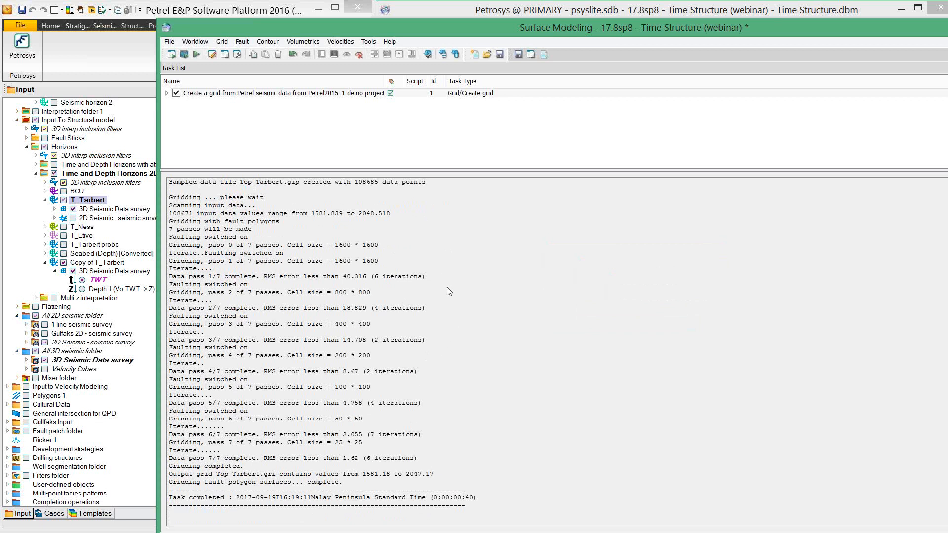
Reopen the completed grid creation task to review its output geometry and methods, and cancel without changes.
click(318, 95)
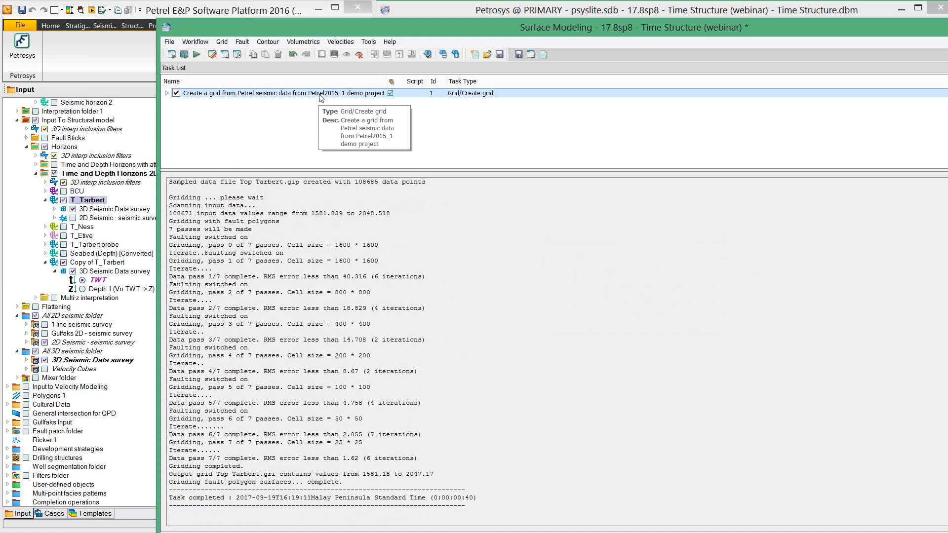
double_click(320, 95)
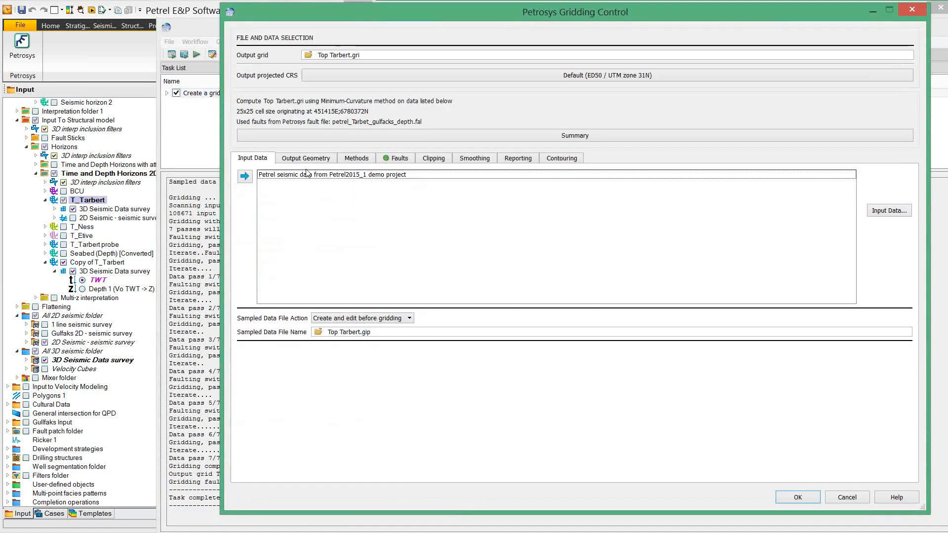
click(307, 158)
click(361, 159)
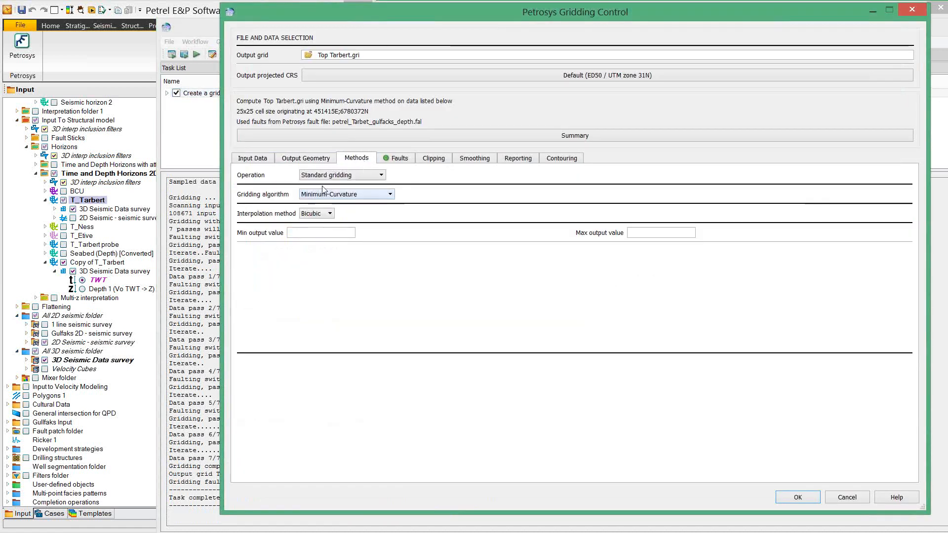
click(847, 498)
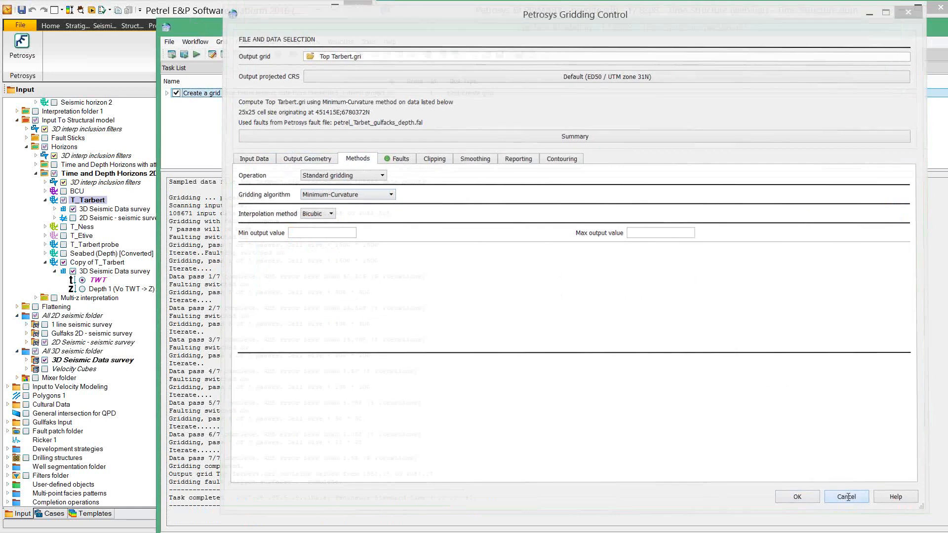
Save the surface modeling task list as a task file named "Time structure".
click(170, 42)
click(186, 100)
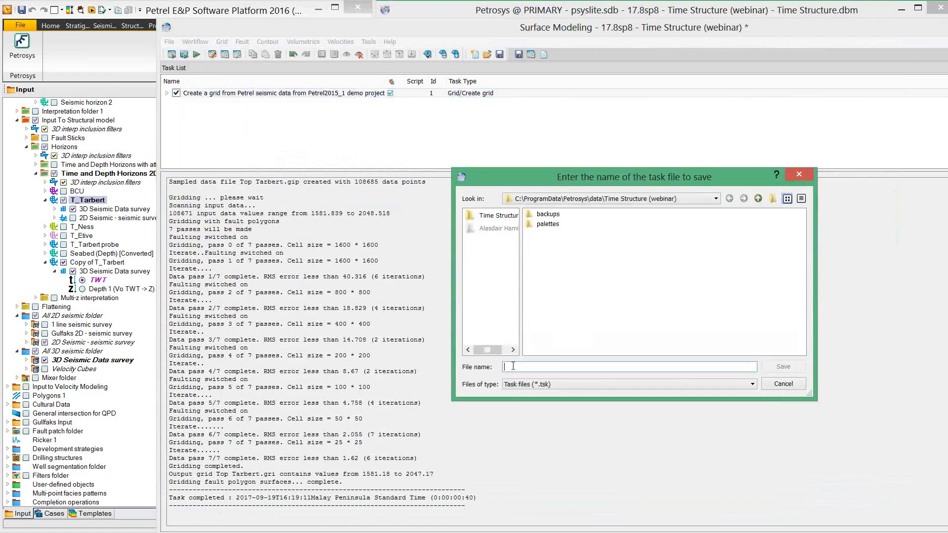
text(Time structure)
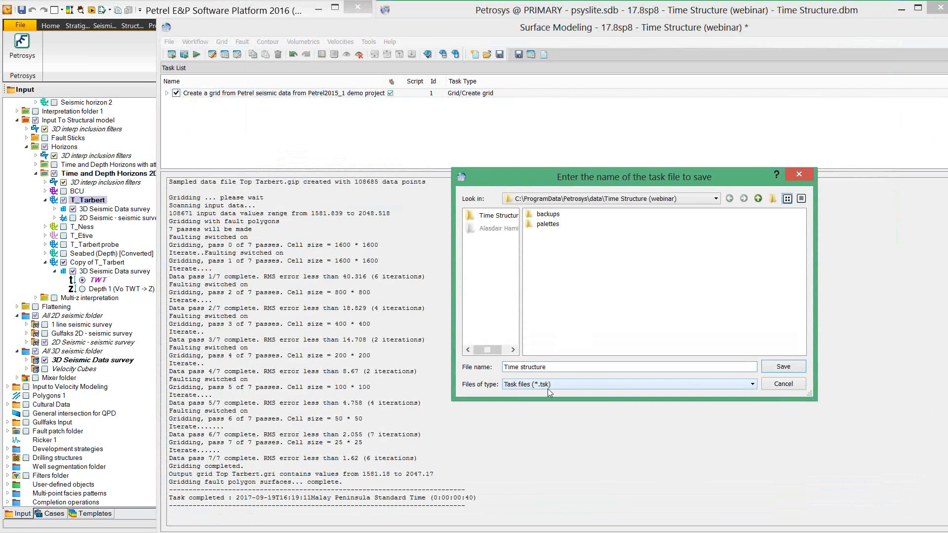
click(773, 366)
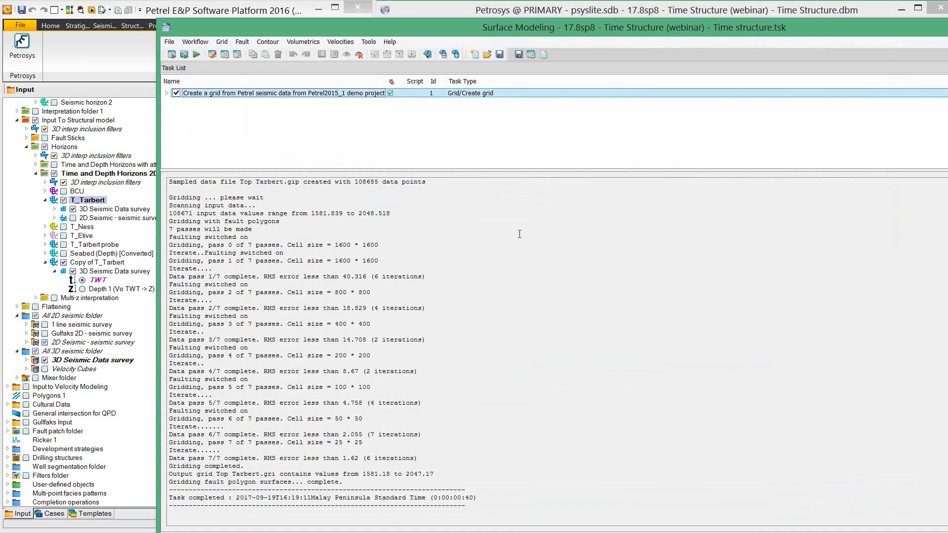
Minimize the Surface Modeling and Petrosys launcher windows and hide the 2D seismic, 3D seismic and Copy of T_Tarbert layers on the map.
drag(580, 27, 756, 75)
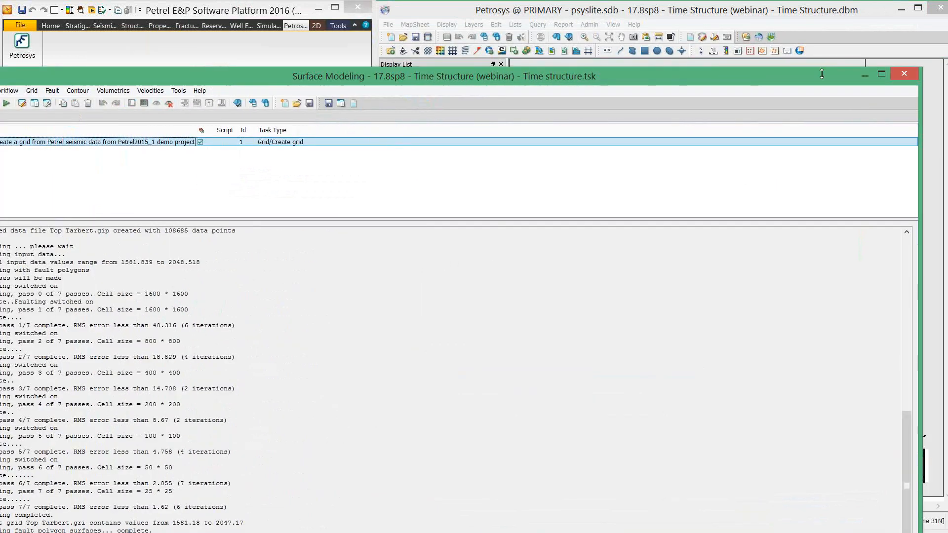
click(865, 75)
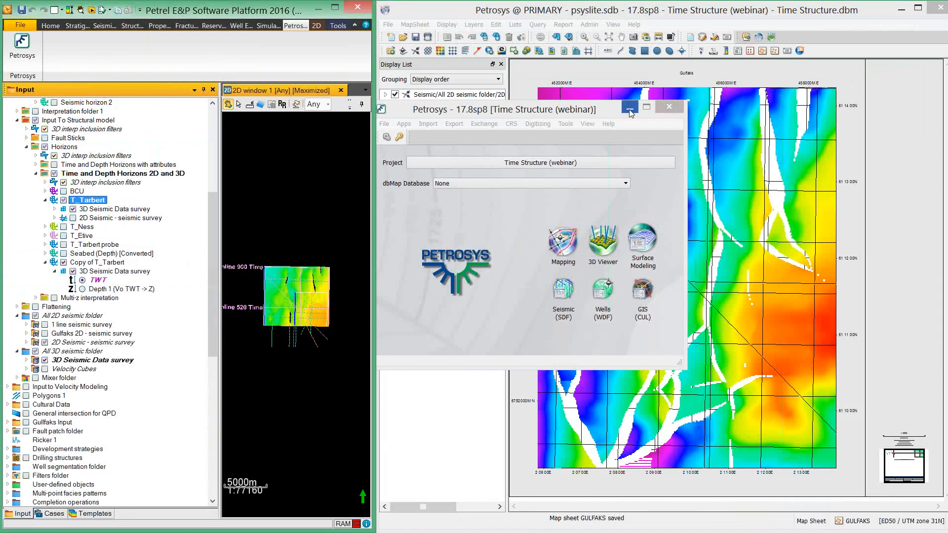
click(629, 111)
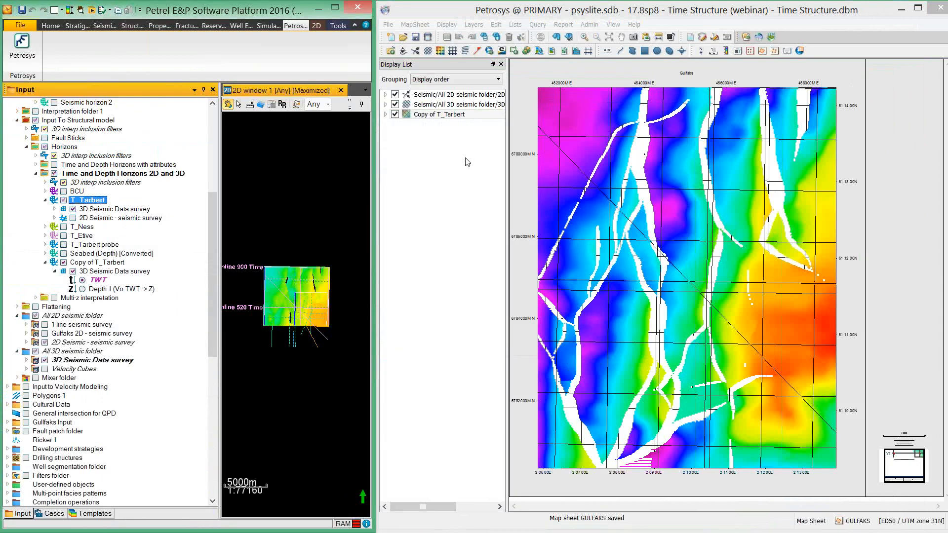
click(395, 114)
click(395, 104)
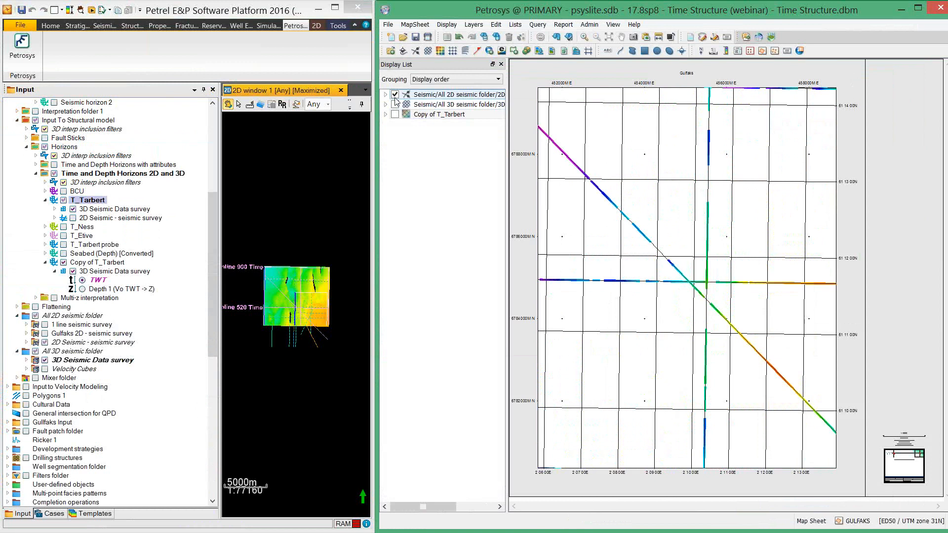
click(395, 94)
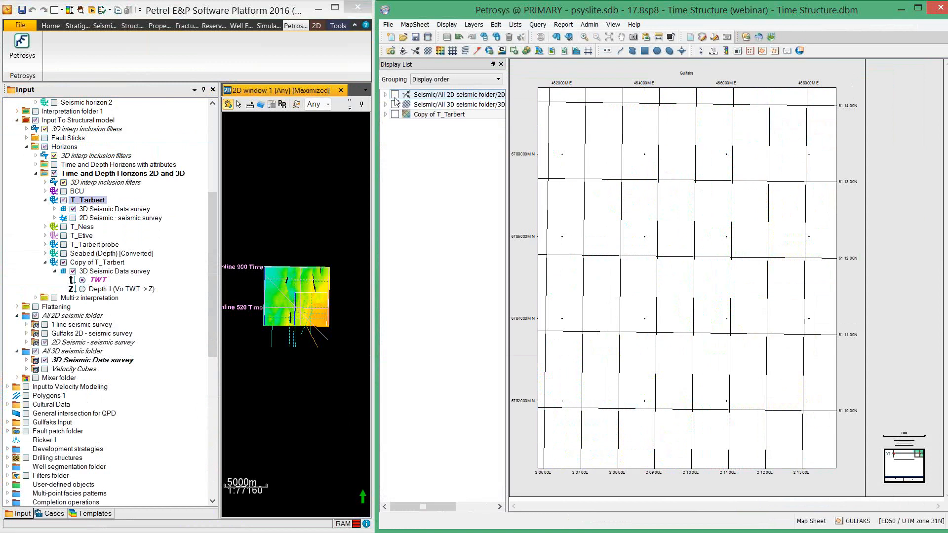
Display Top Tarbert.gri as a grid colorfill with the Petrosys default gradient and contours at an increment of 20.
click(447, 24)
mouse_move(457, 111)
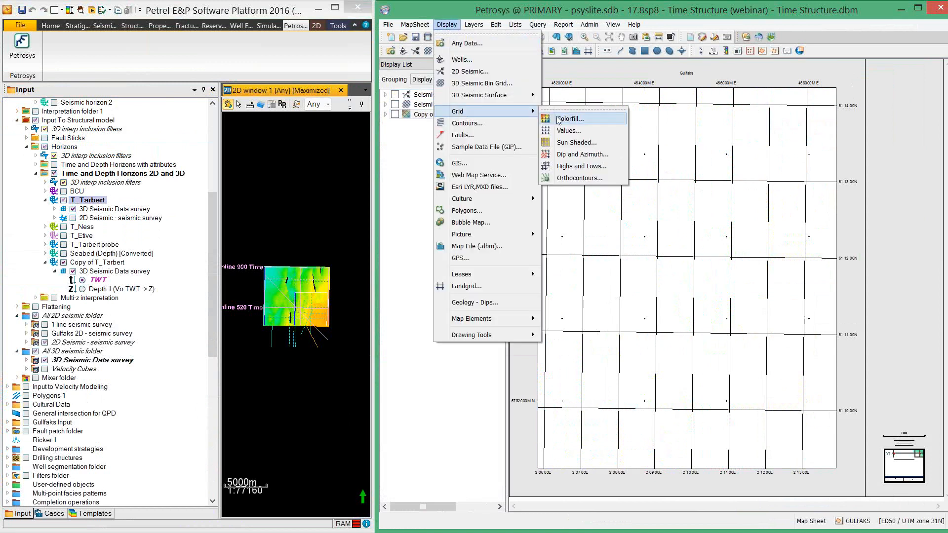
click(559, 121)
drag(199, 16, 527, 15)
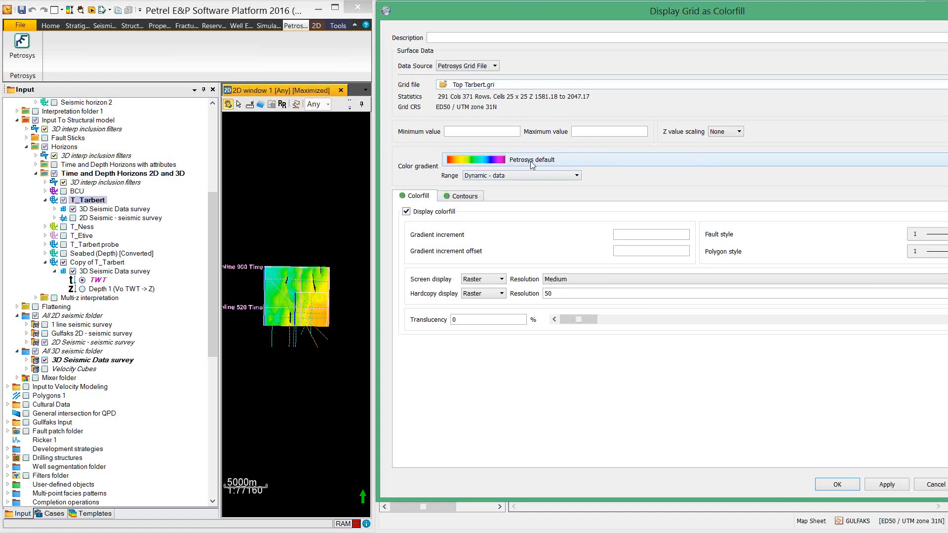
click(477, 198)
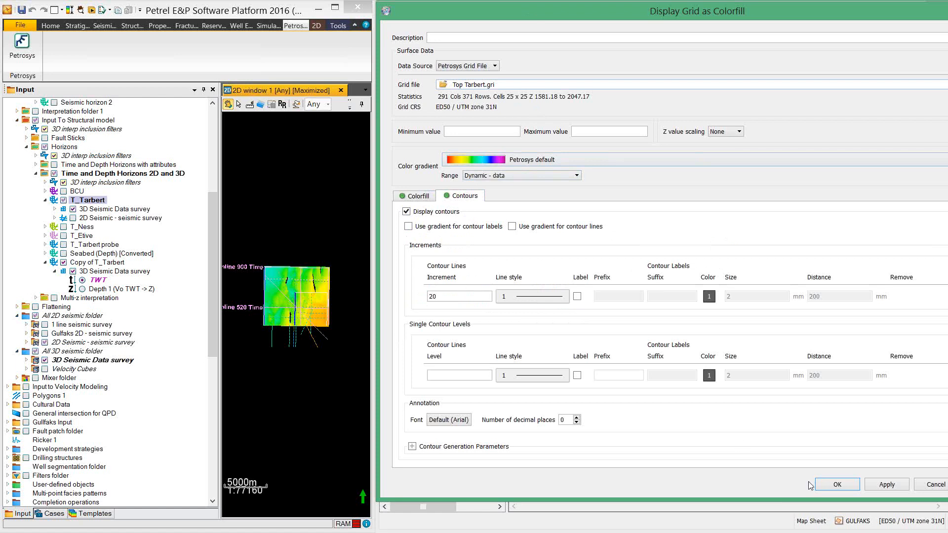
click(833, 486)
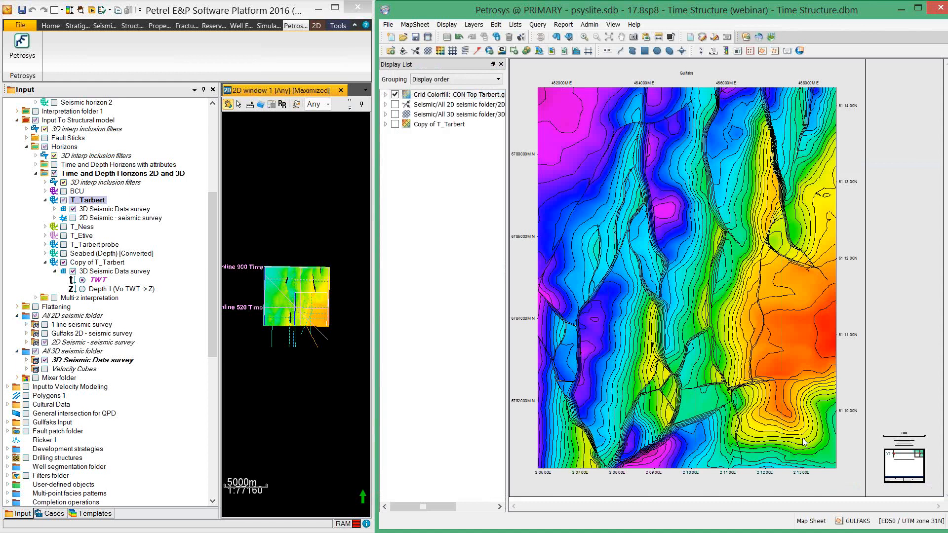
Limit the Top Tarbert grid colorfill to a maximum value of 1780.
click(482, 98)
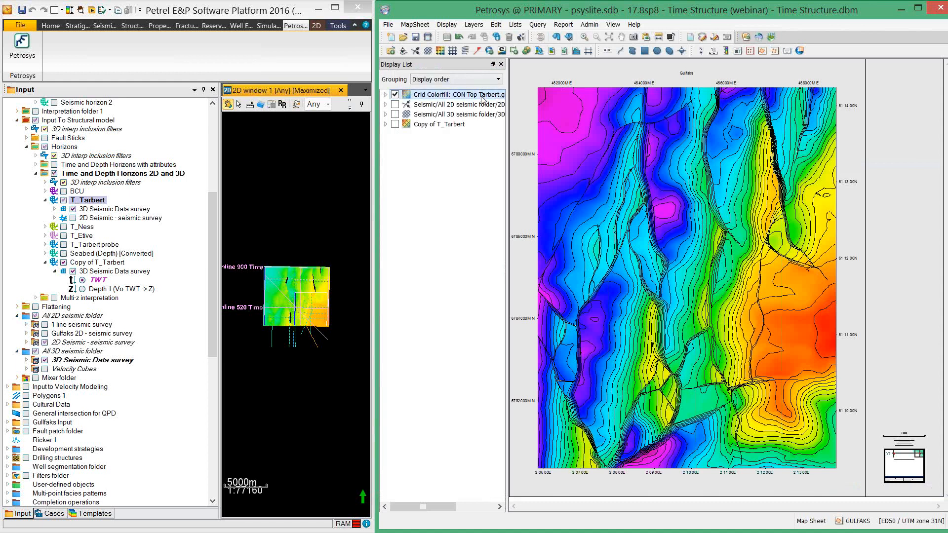
double_click(482, 98)
drag(527, 19, 640, 40)
click(650, 150)
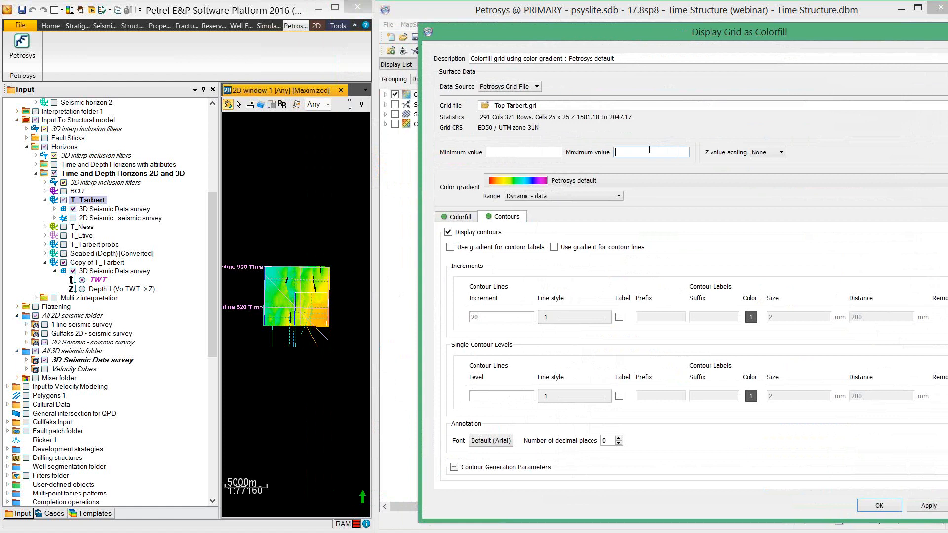
text(1780)
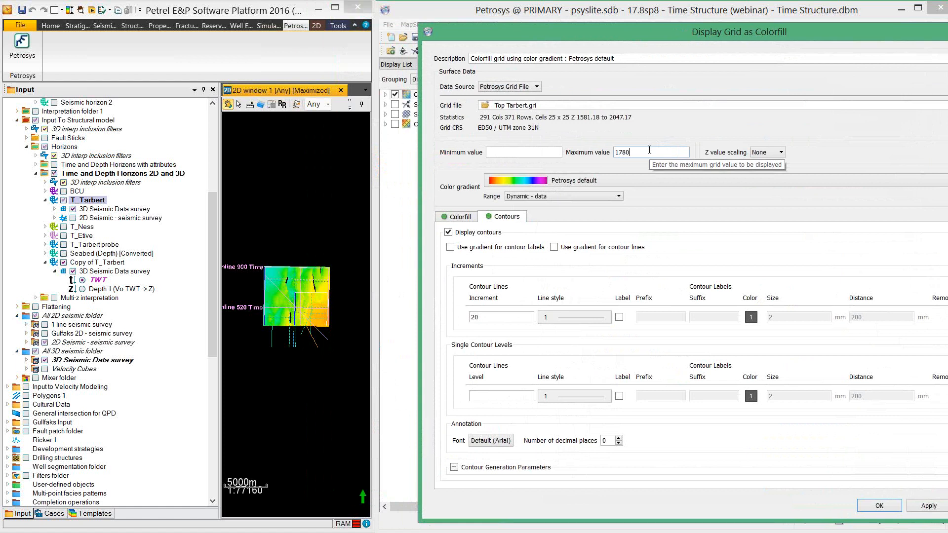
click(880, 506)
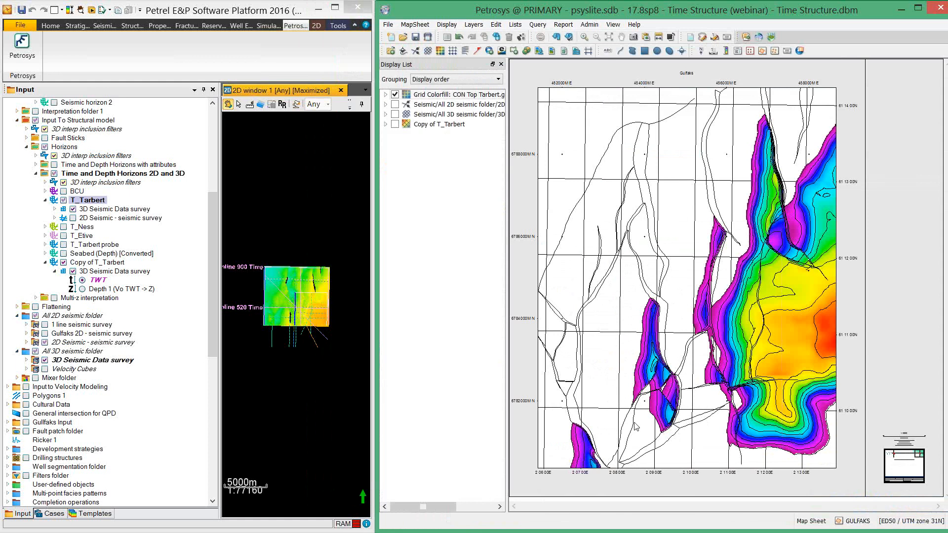
Start a new single polygon named Prospect 1 in the polygon file Prospect.ply, using geographic coordinates.
click(497, 24)
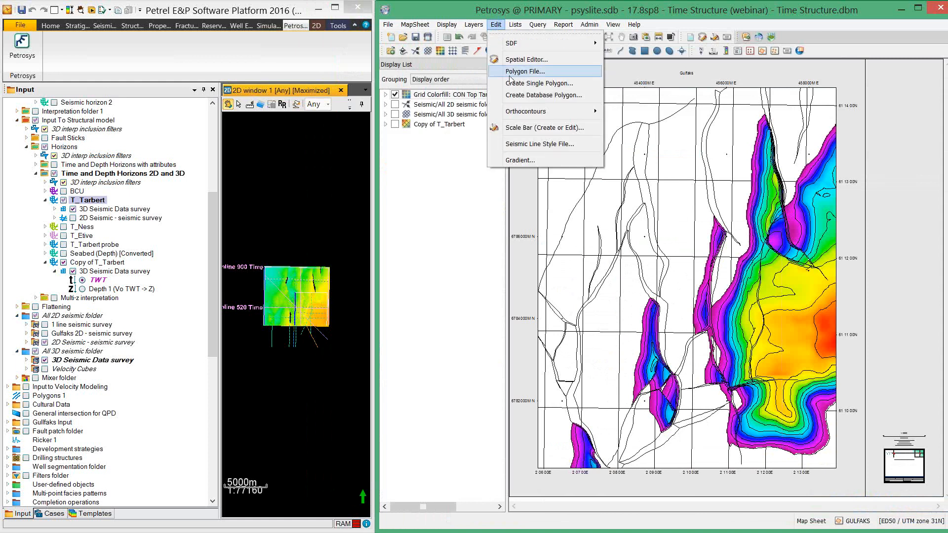
click(510, 78)
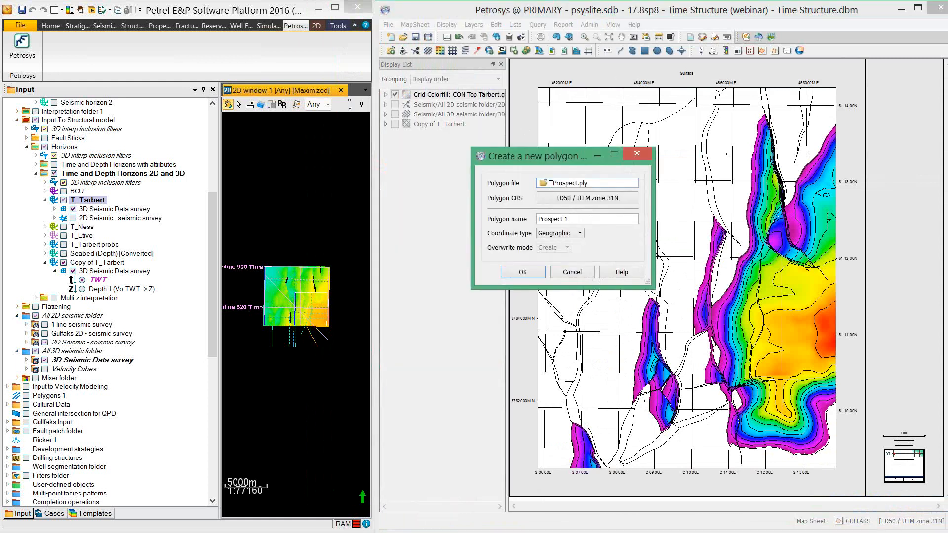
drag(594, 184, 526, 183)
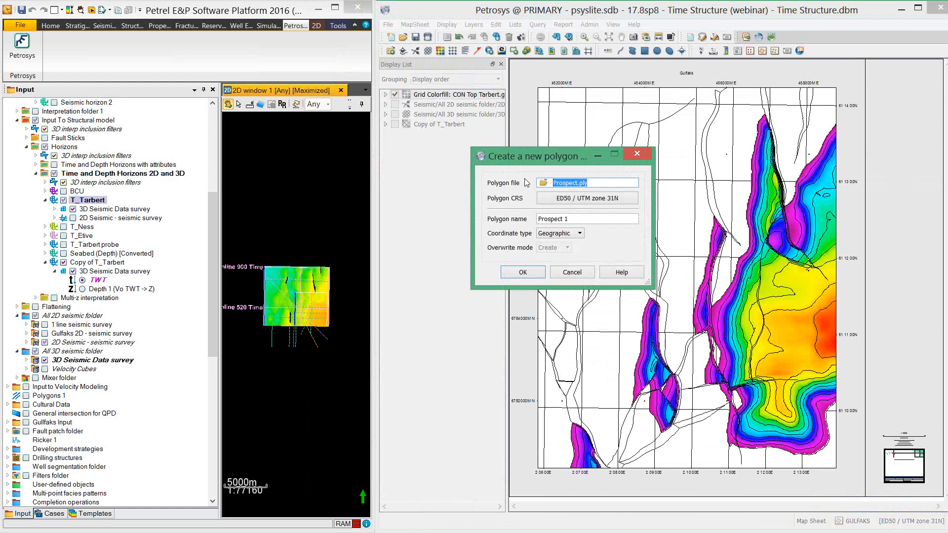
text(Prospec)
click(576, 219)
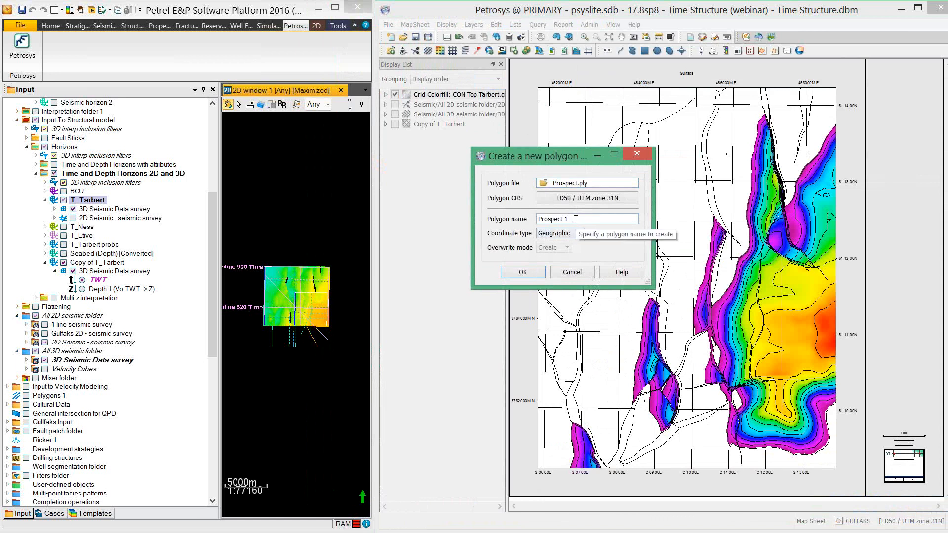
click(523, 272)
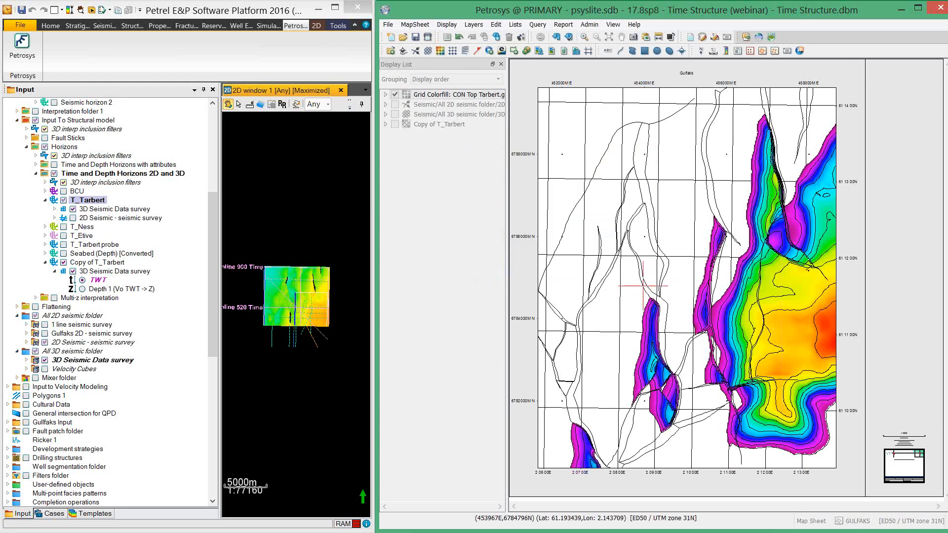
Outline the narrow closure in the south-central map area with a six-point polygon and display it with a red fill and centroid name.
click(642, 285)
click(665, 293)
click(689, 397)
click(669, 443)
click(631, 438)
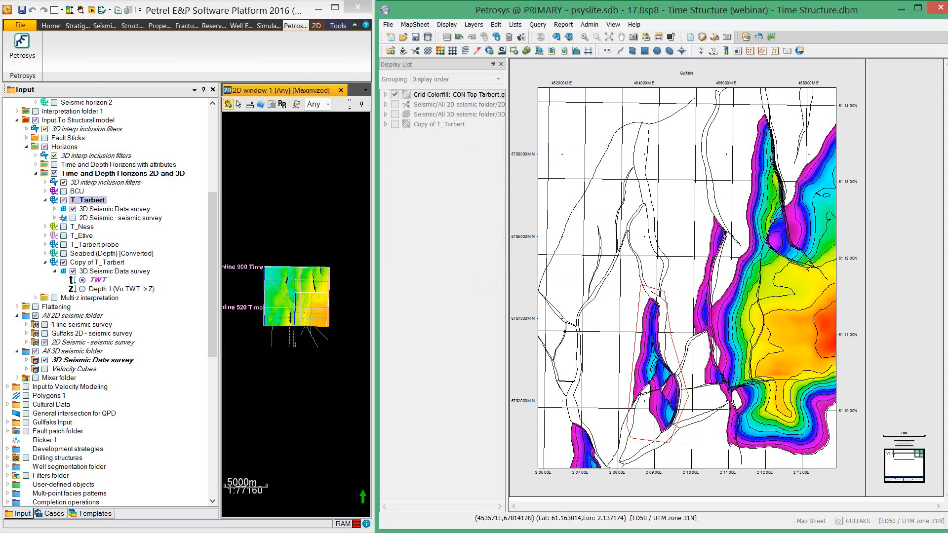
double_click(630, 349)
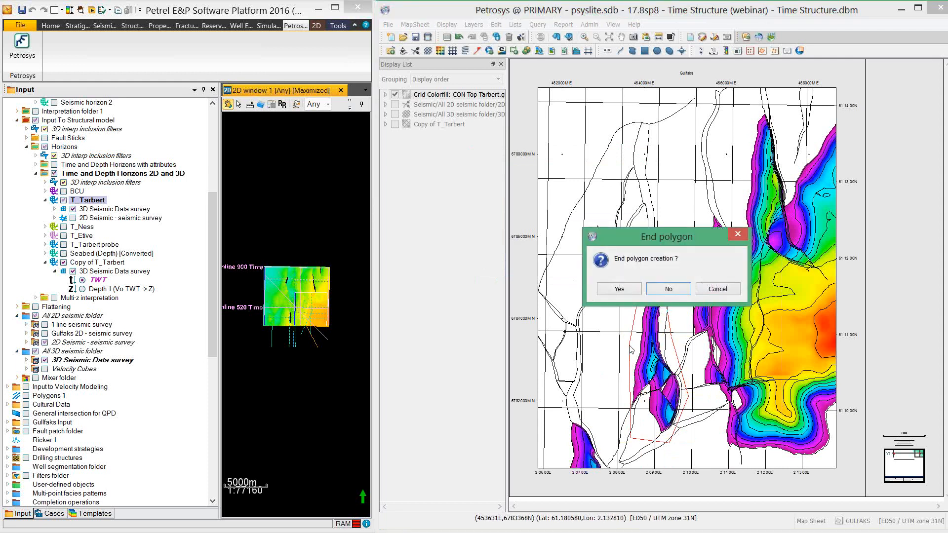
click(620, 290)
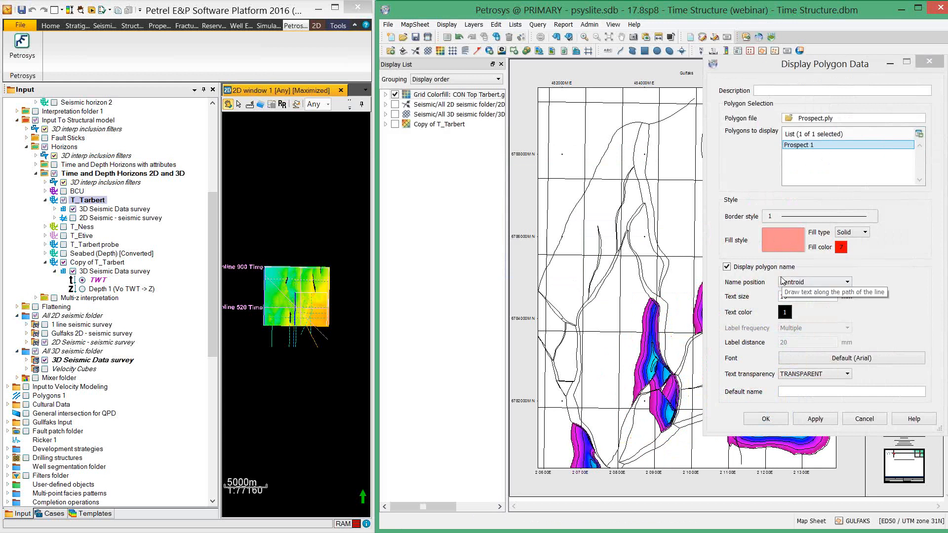
click(766, 419)
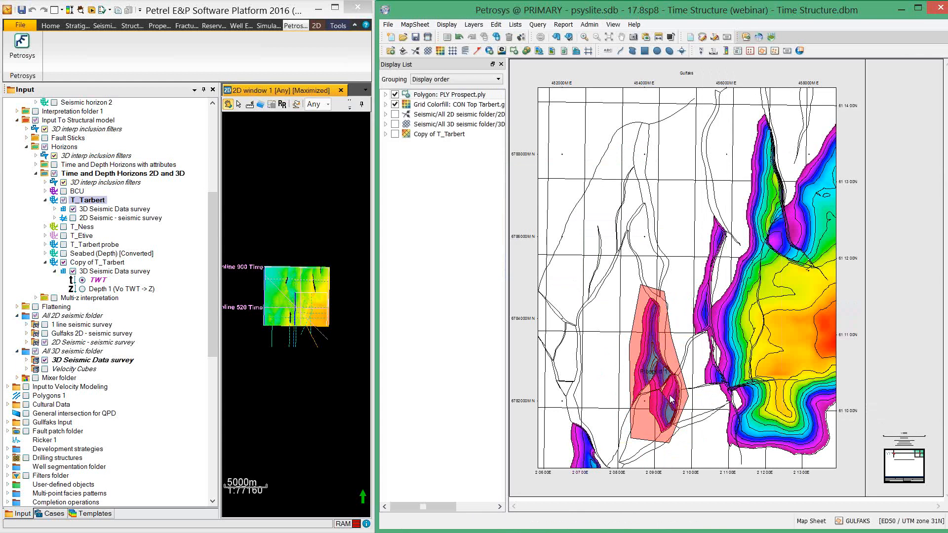
Clear the maximum value limit from the Top Tarbert grid colorfill.
double_click(453, 105)
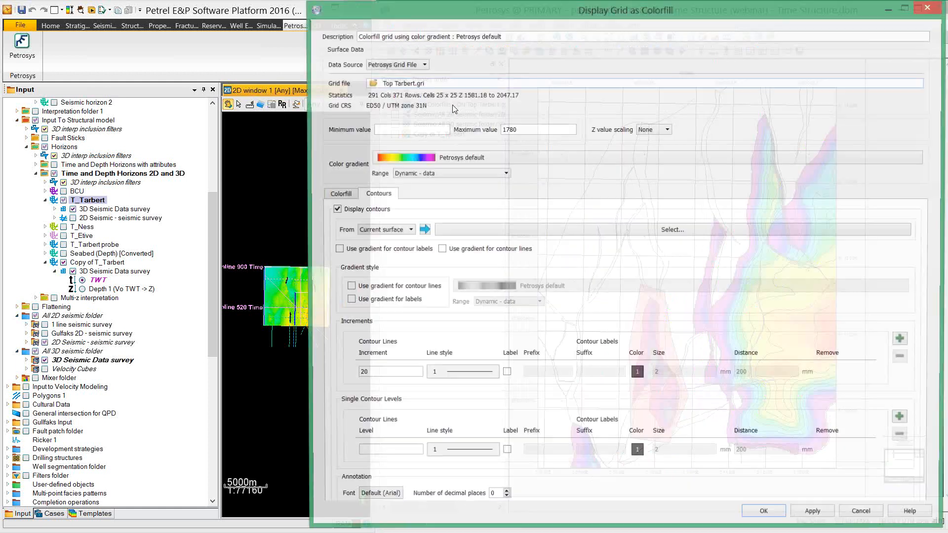
double_click(525, 131)
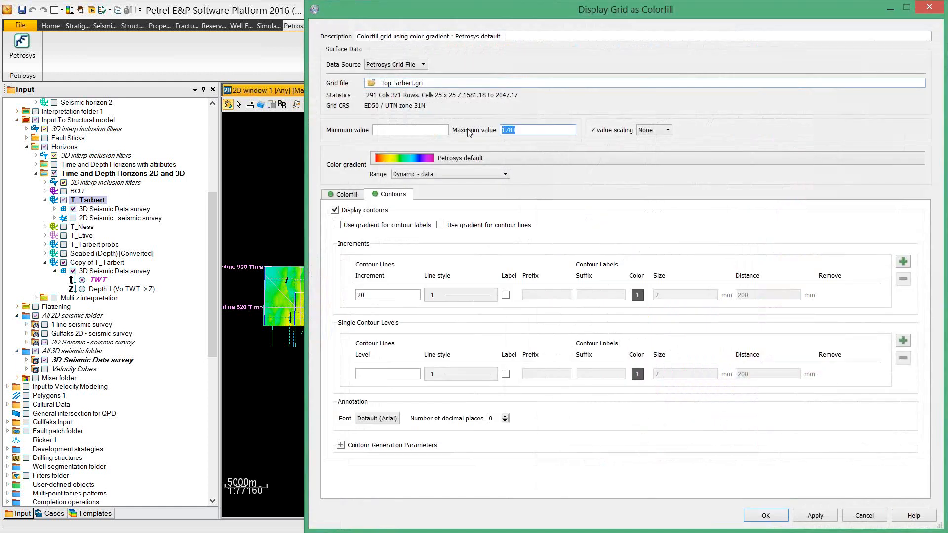
key(BackSpace)
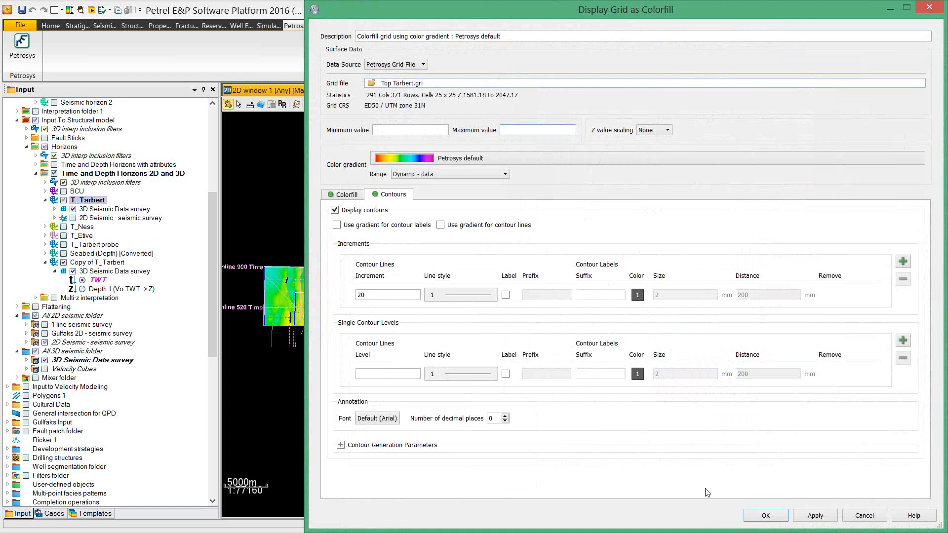
click(751, 515)
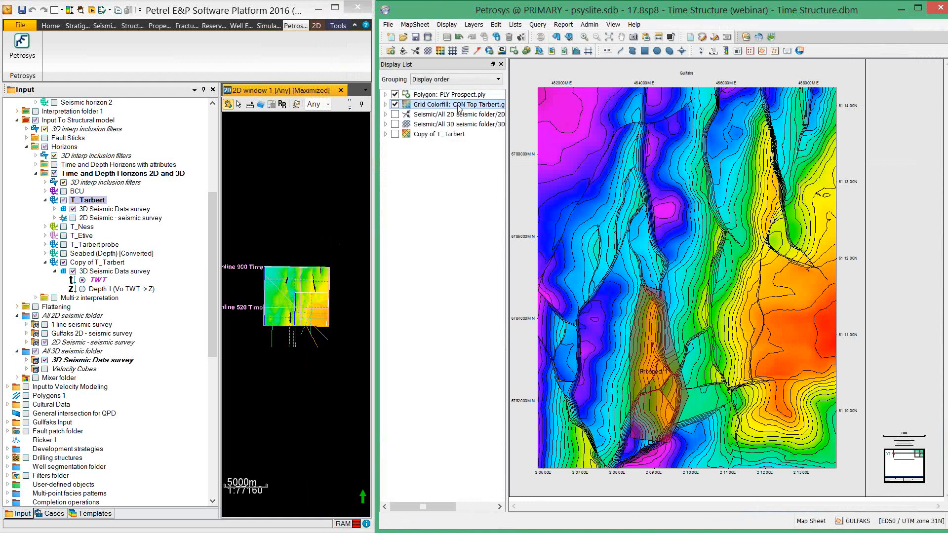
Open the Top Tarbert grid colorfill layer in the Spatial Editor and set the edit type to Contours.
mouse_move(459, 108)
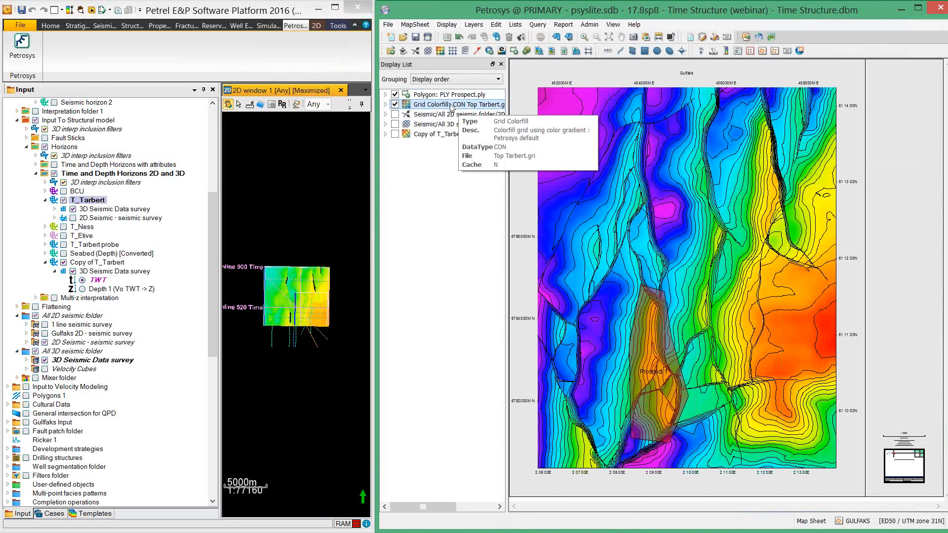
click(451, 106)
right_click(450, 106)
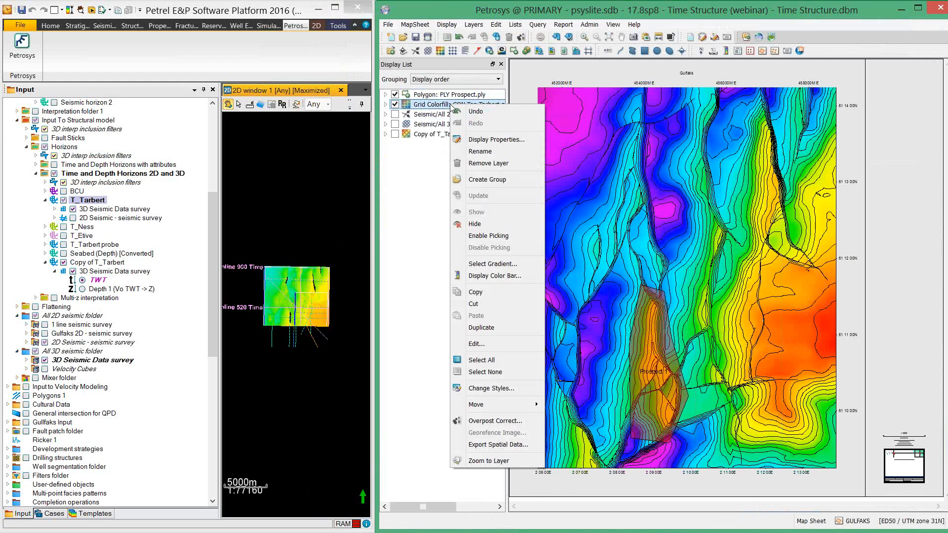
click(476, 344)
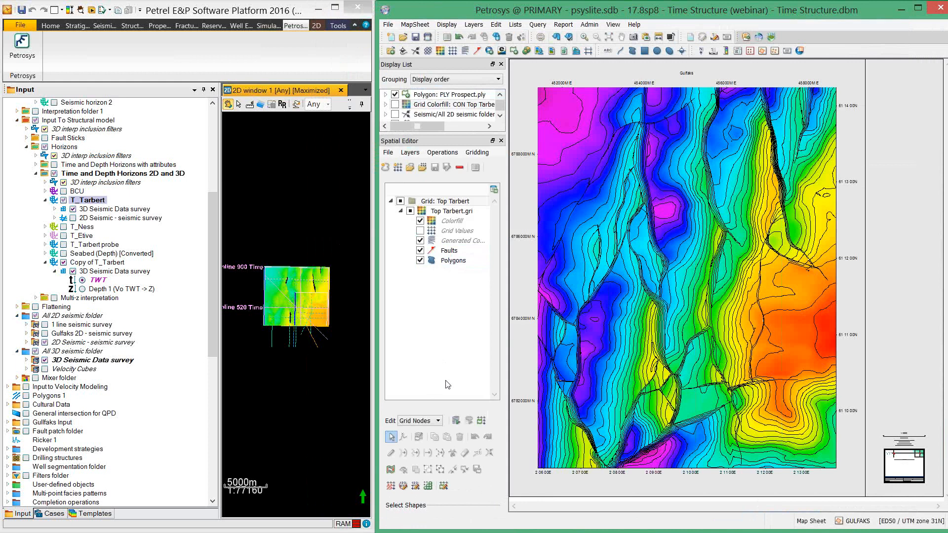
click(437, 421)
click(433, 436)
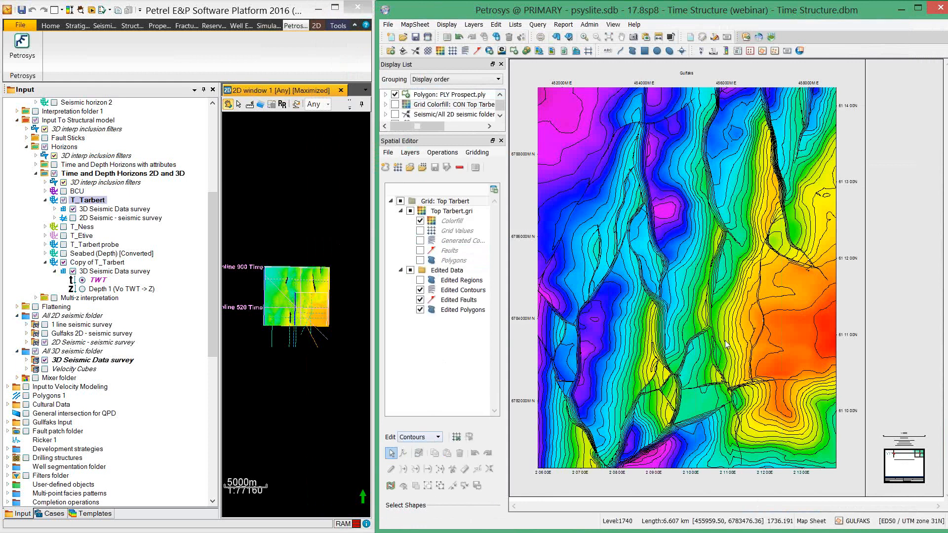
Select the band of contours along the western flank of the eastern high and bend them interactively.
click(799, 309)
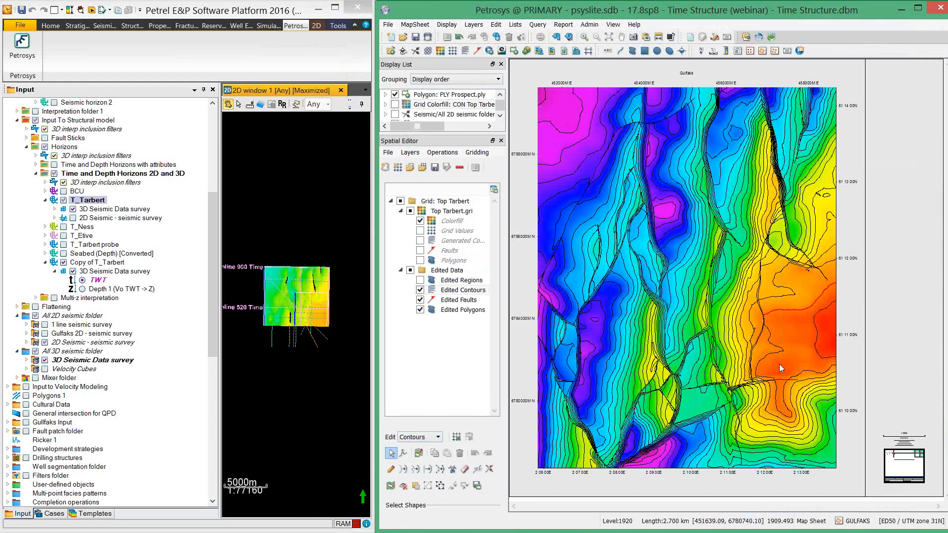
click(811, 333)
drag(717, 290, 748, 319)
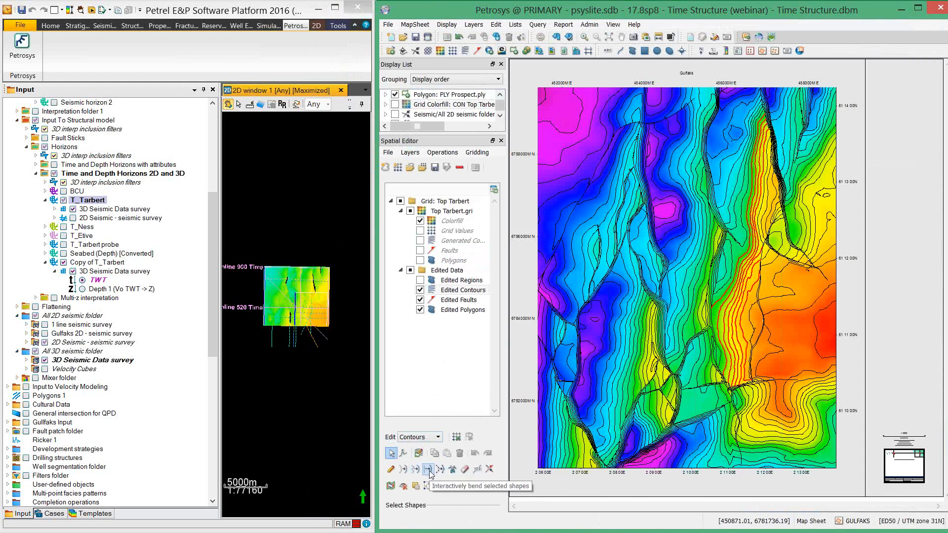
click(428, 470)
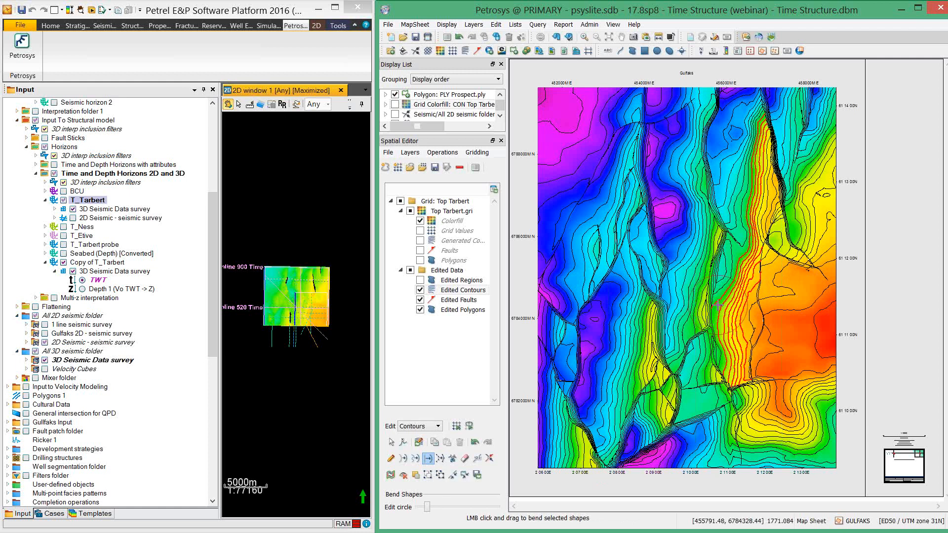
click(716, 305)
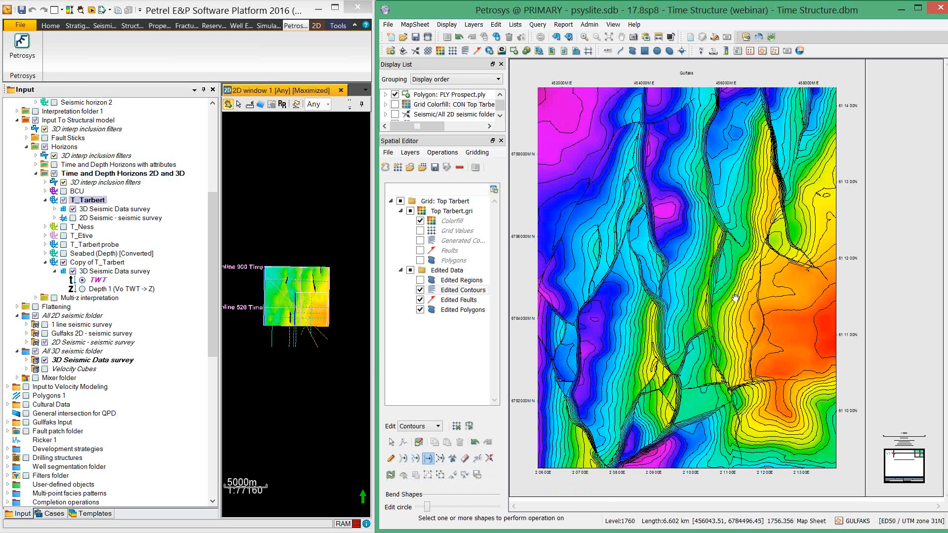
Erase a short section of the 1660 contour beside the eastern high using a smaller edit circle.
click(746, 302)
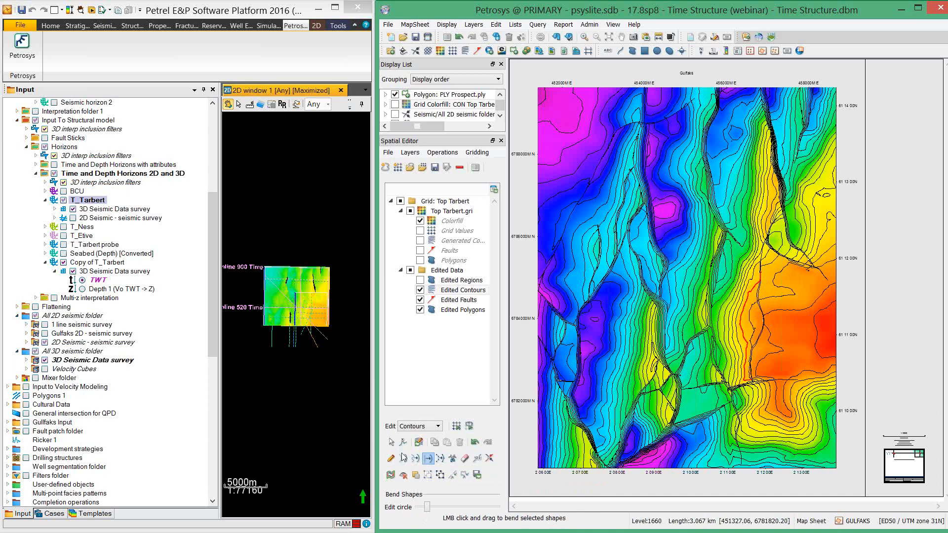
click(464, 459)
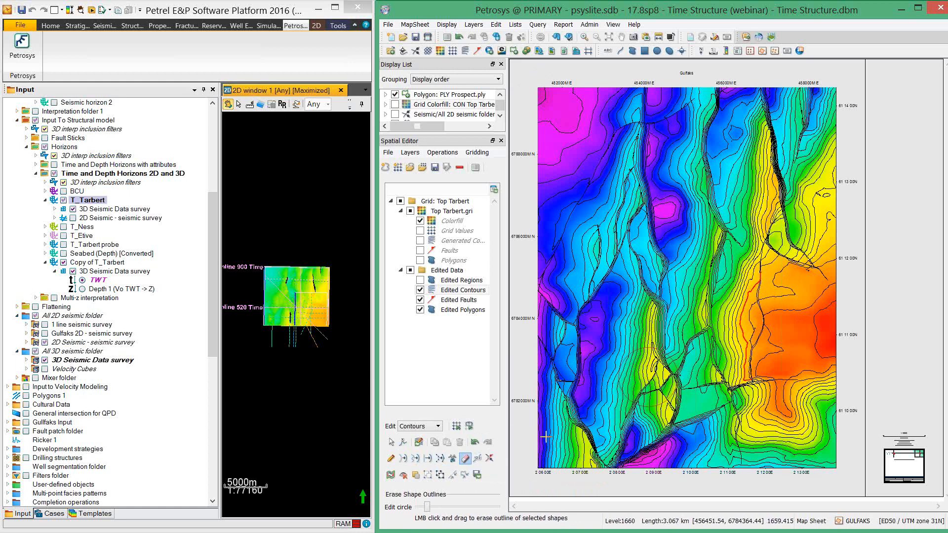
drag(427, 511, 421, 511)
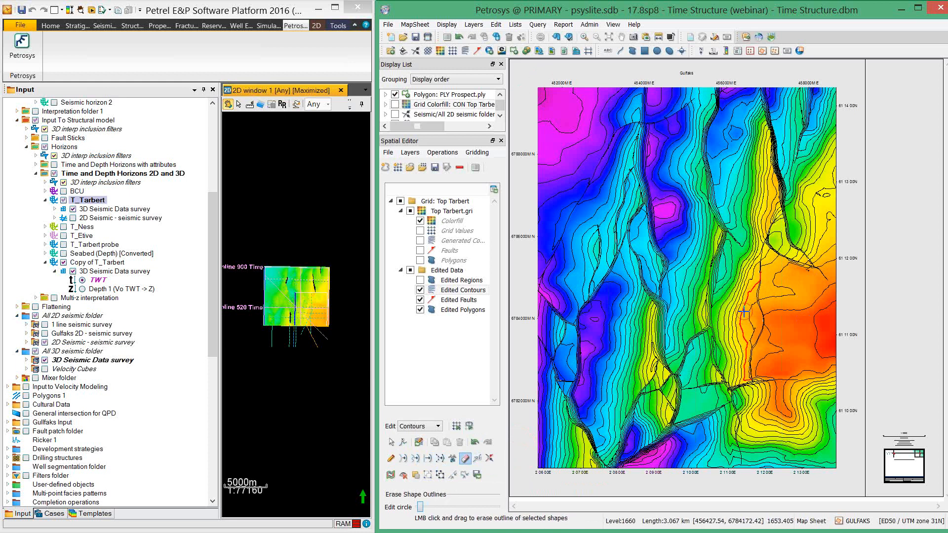
drag(744, 312, 745, 329)
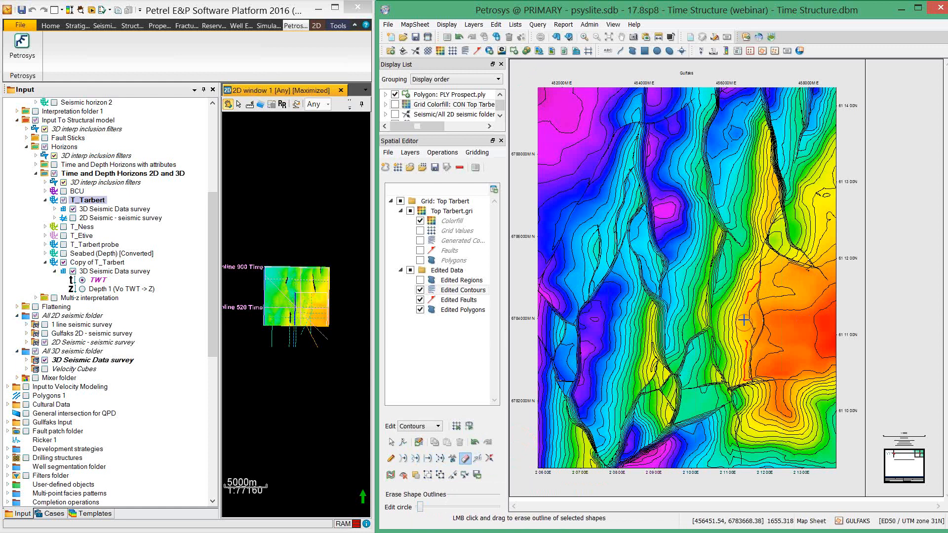
Digitize a new piece of the 1660 contour across the erased gap to rejoin its two ends.
click(391, 458)
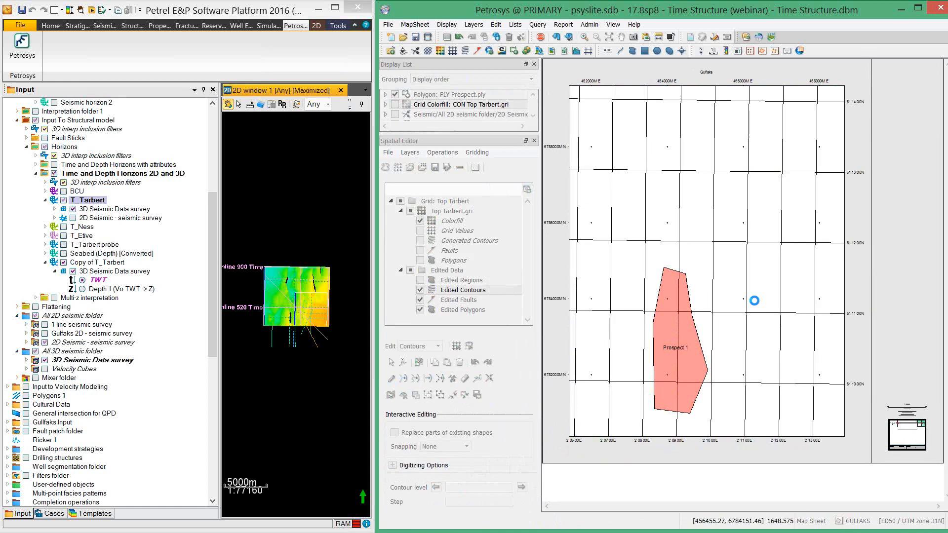
click(761, 285)
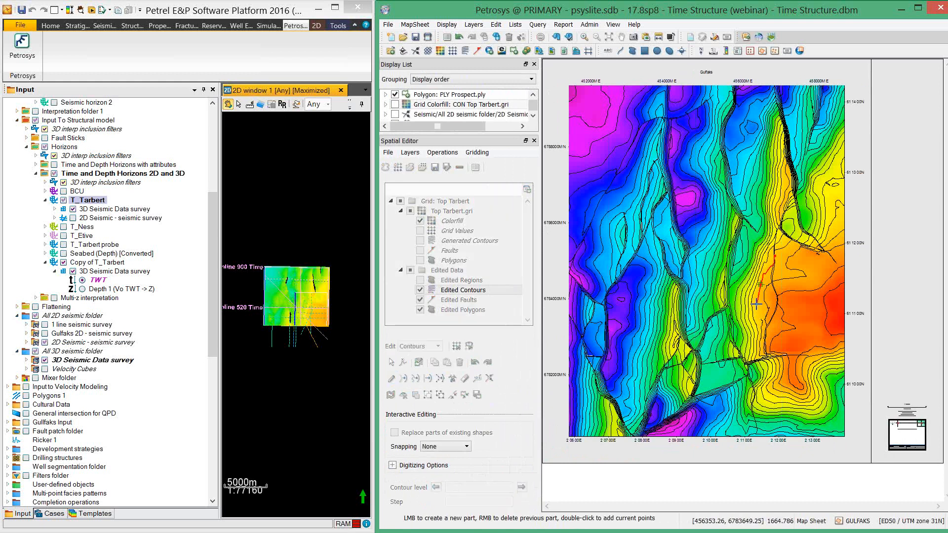
double_click(761, 319)
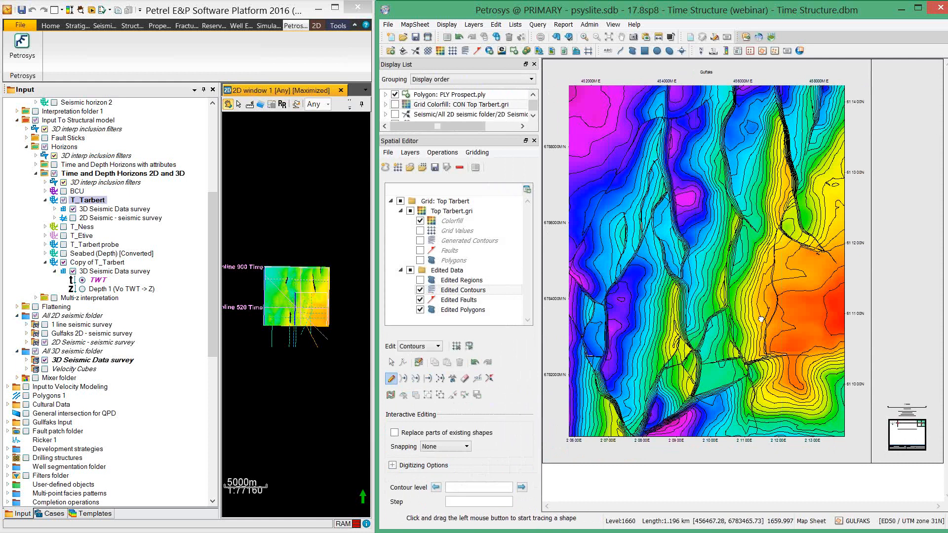
Select the rejoined 1660 contour and smooth its redrawn section with the Interactive method.
click(391, 362)
click(782, 299)
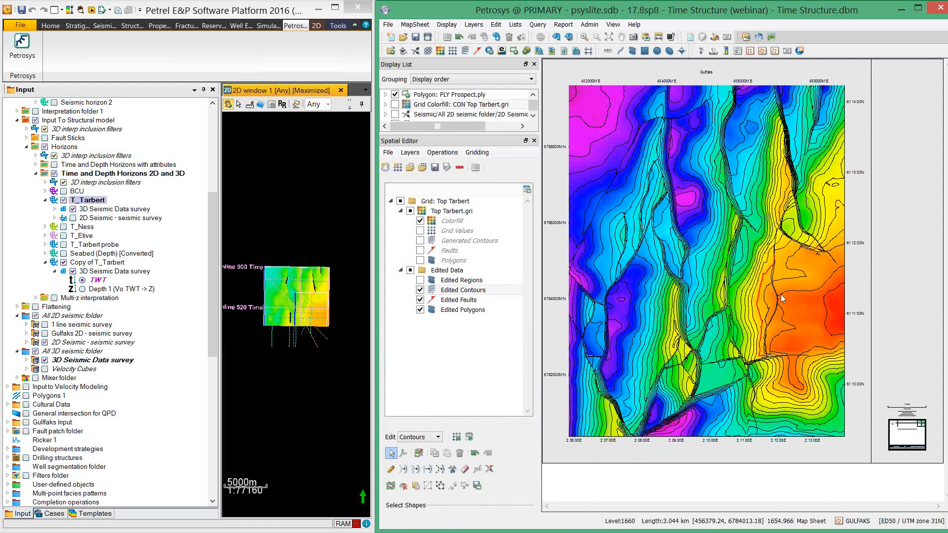
click(440, 470)
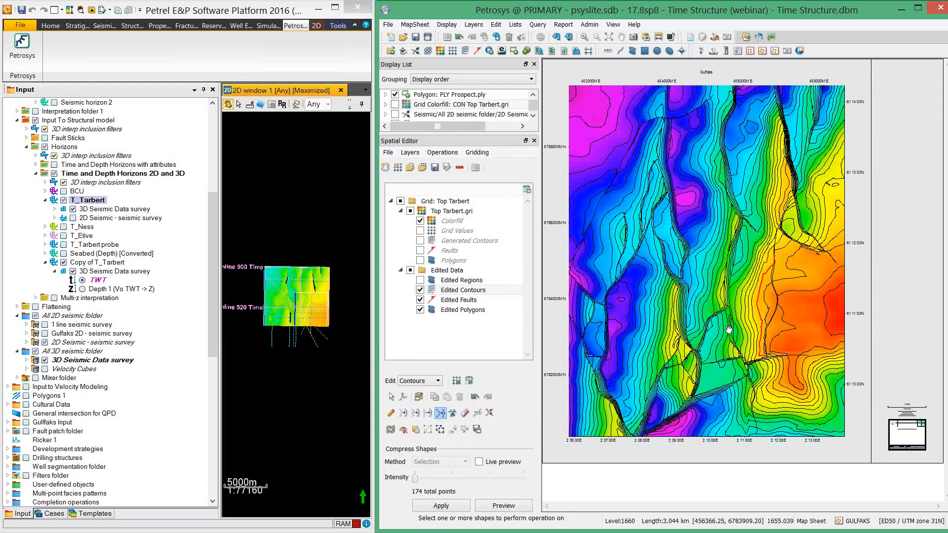
click(416, 414)
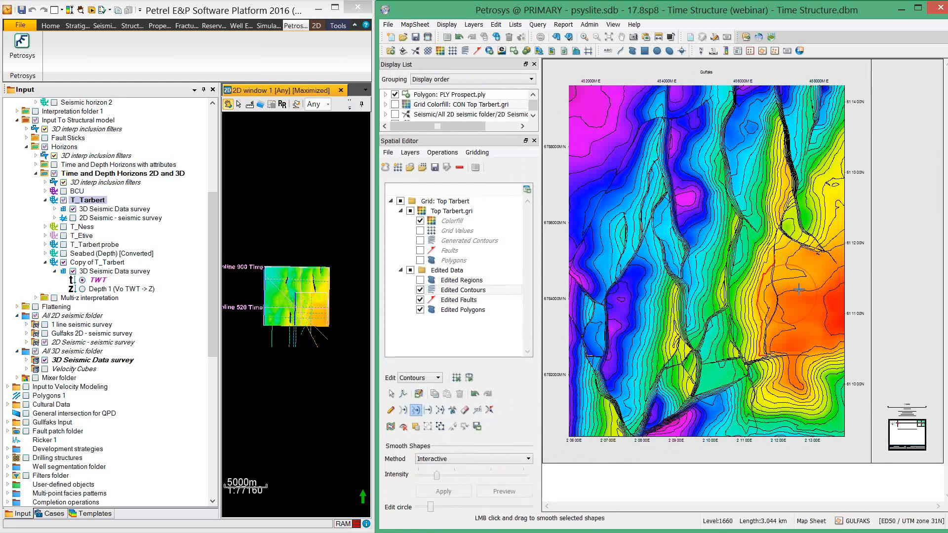
drag(758, 316, 763, 295)
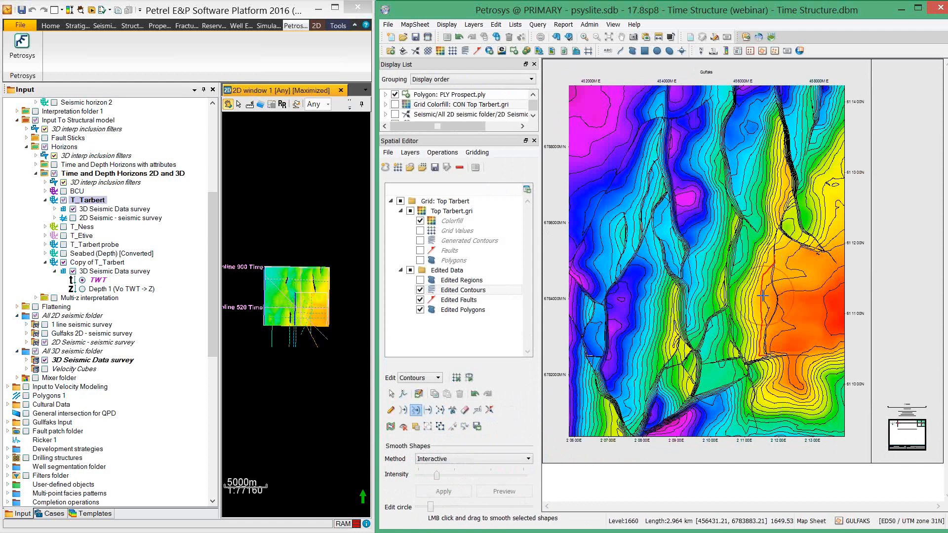
Preview an AOI buffer of 1000, return it to 500, and regrid the changed areas around the edited contours.
click(469, 378)
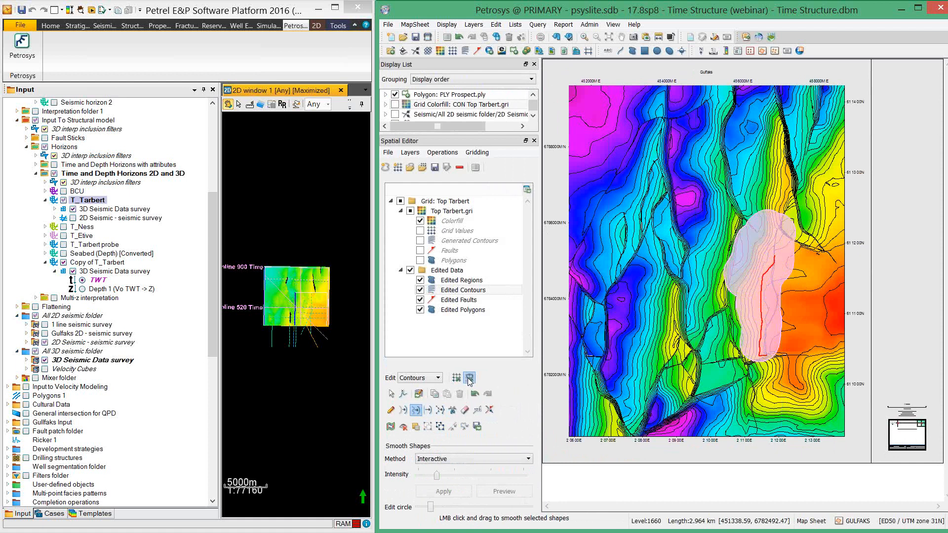
drag(801, 64, 698, 31)
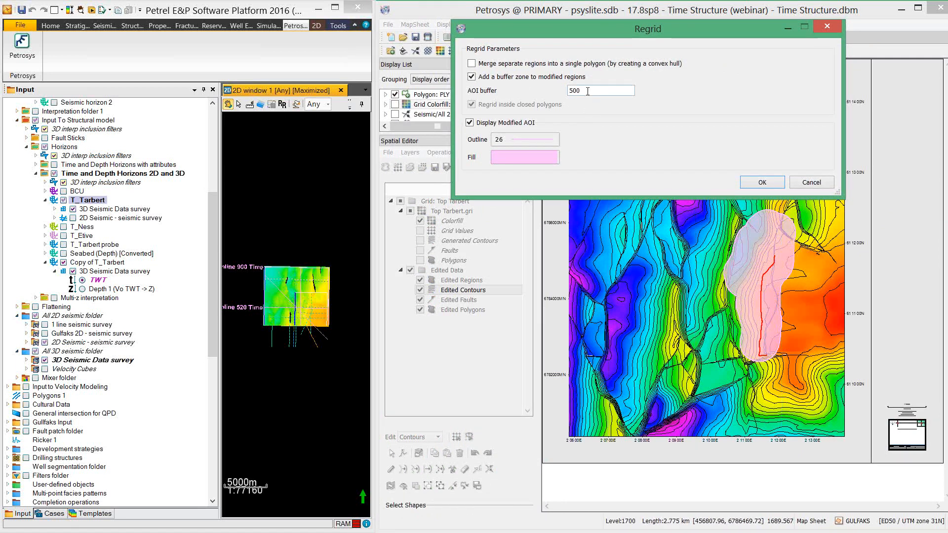
drag(588, 91, 561, 93)
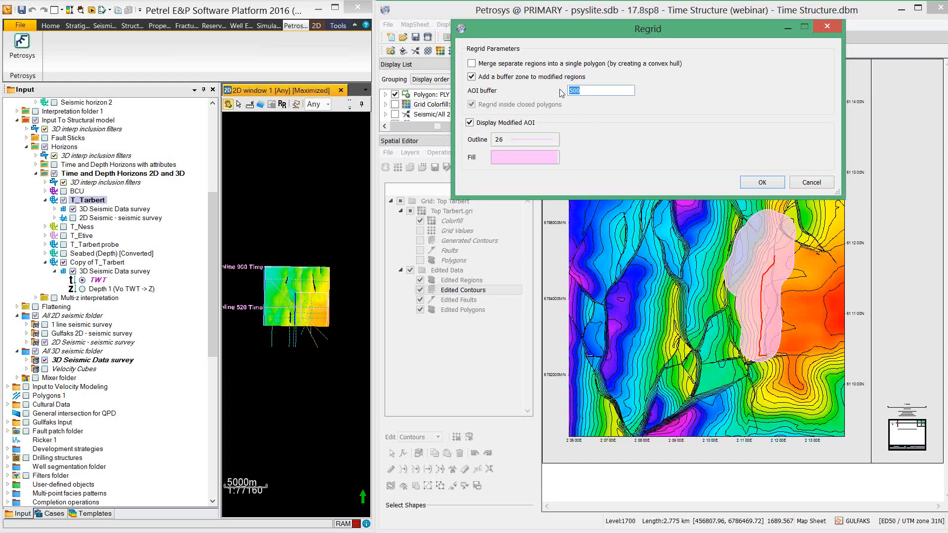
text(1000)
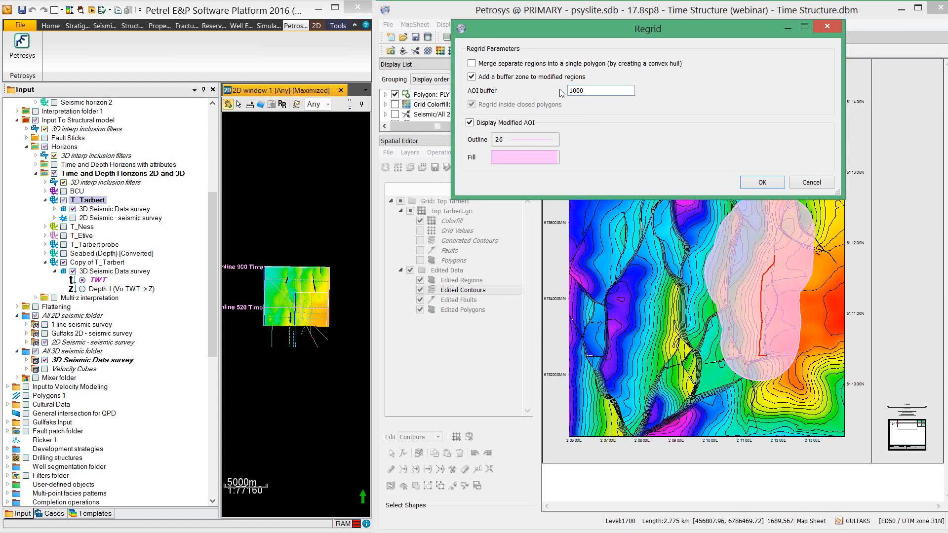
text(5)
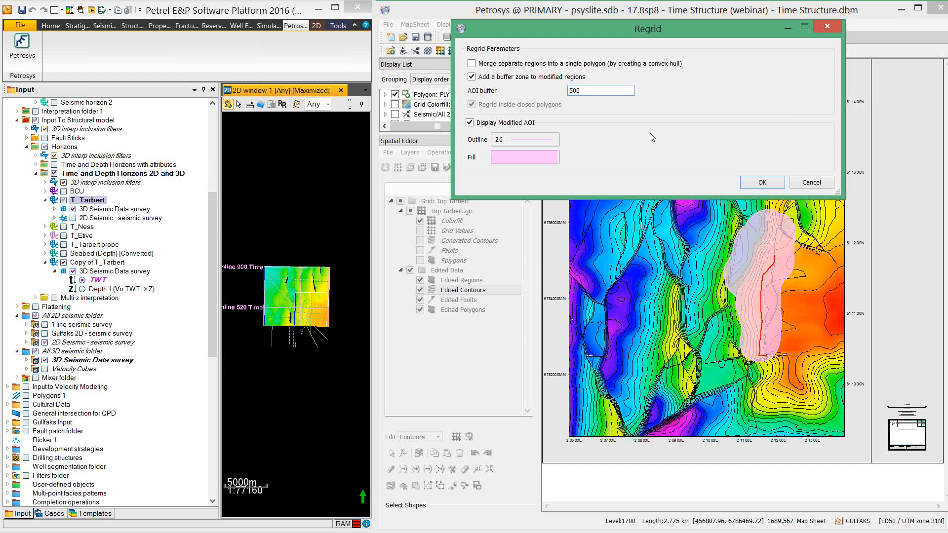
click(769, 182)
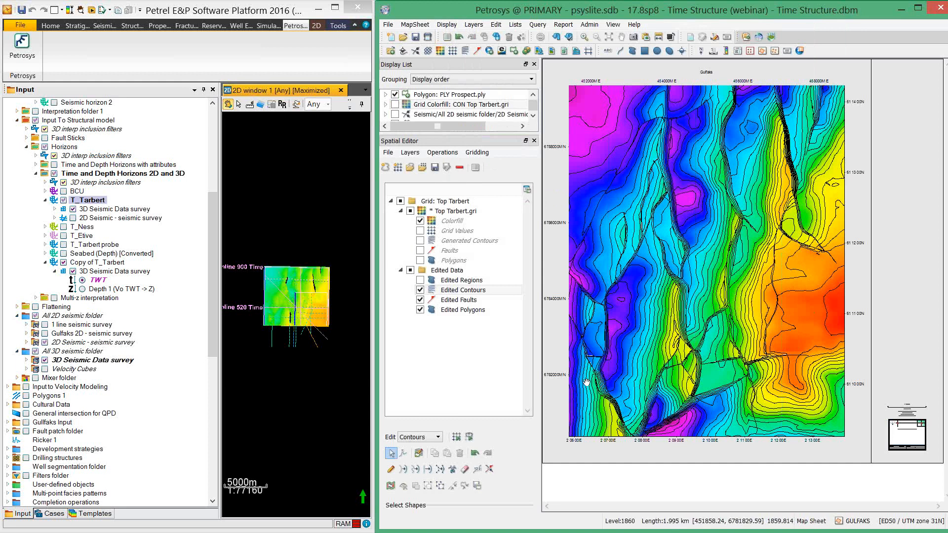
Switch the edit type to Grid Nodes and clear the grid values in a small patch of the eastern high using a smaller edit circle.
click(433, 438)
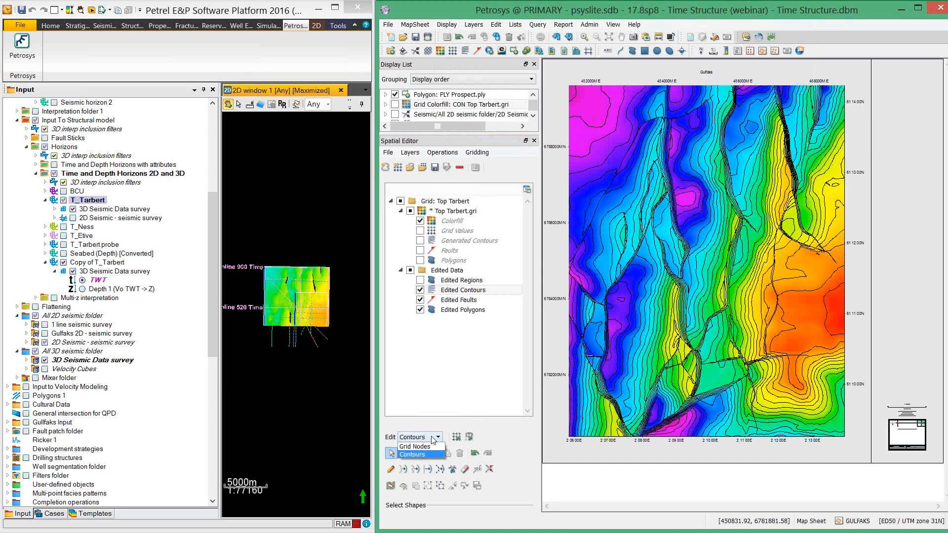
click(427, 443)
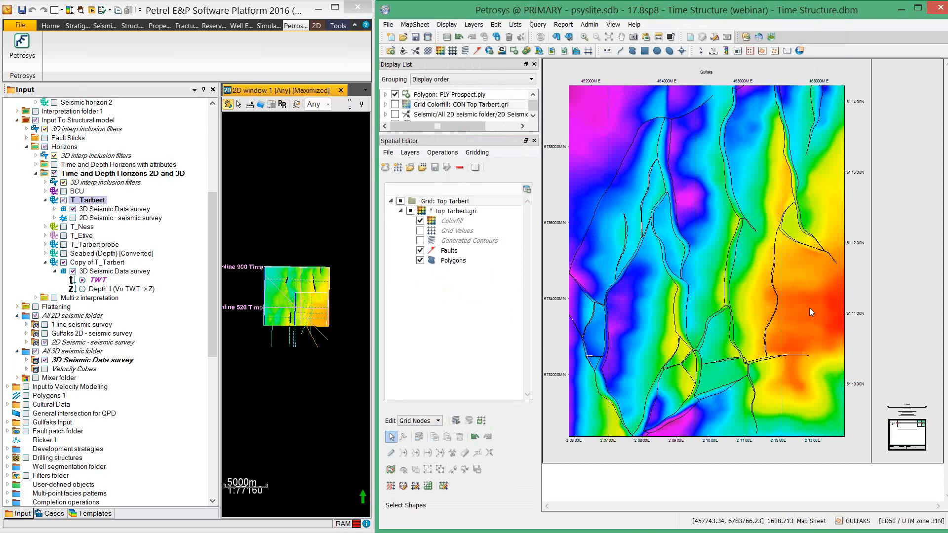
click(403, 486)
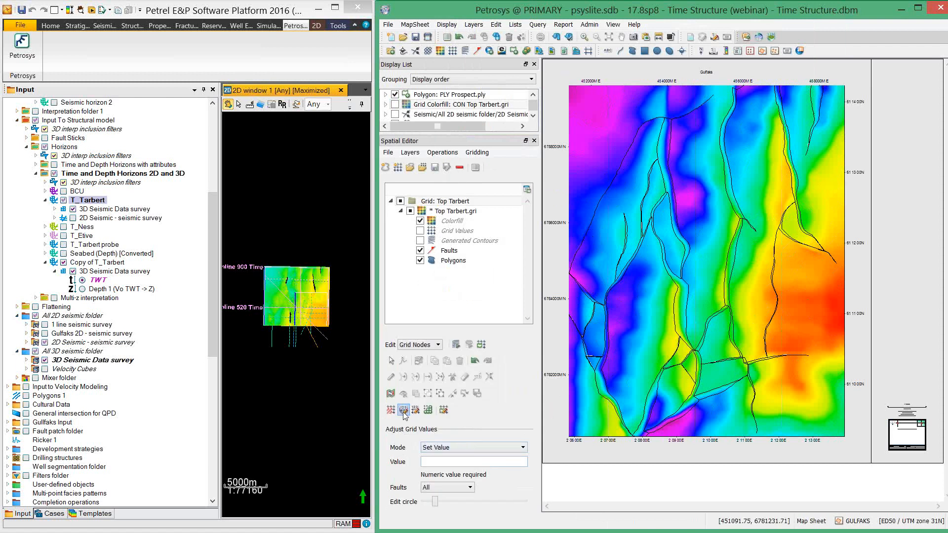
click(434, 450)
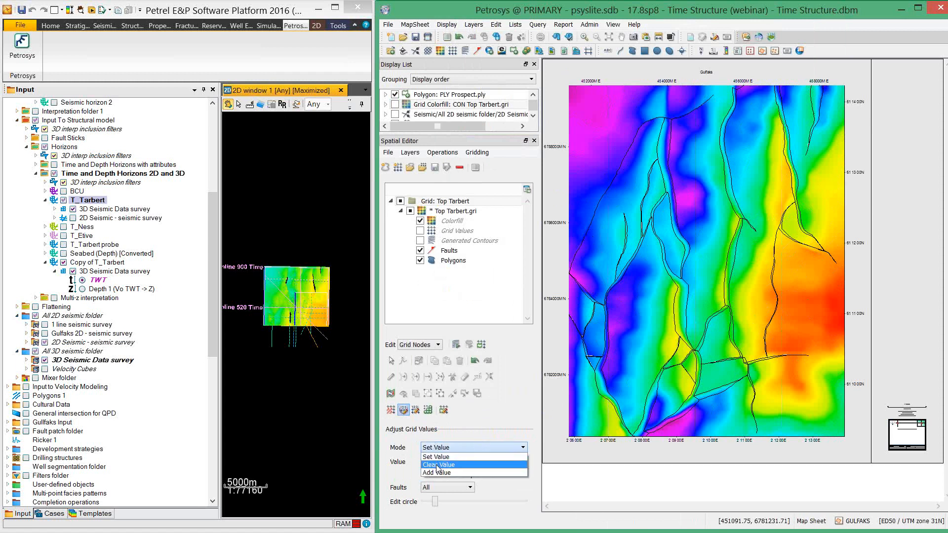
click(438, 464)
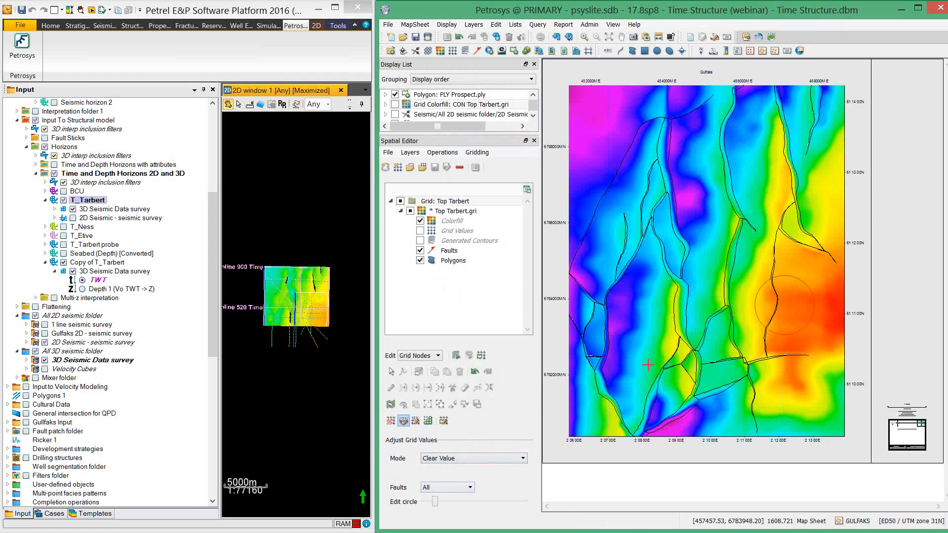
drag(435, 503, 428, 502)
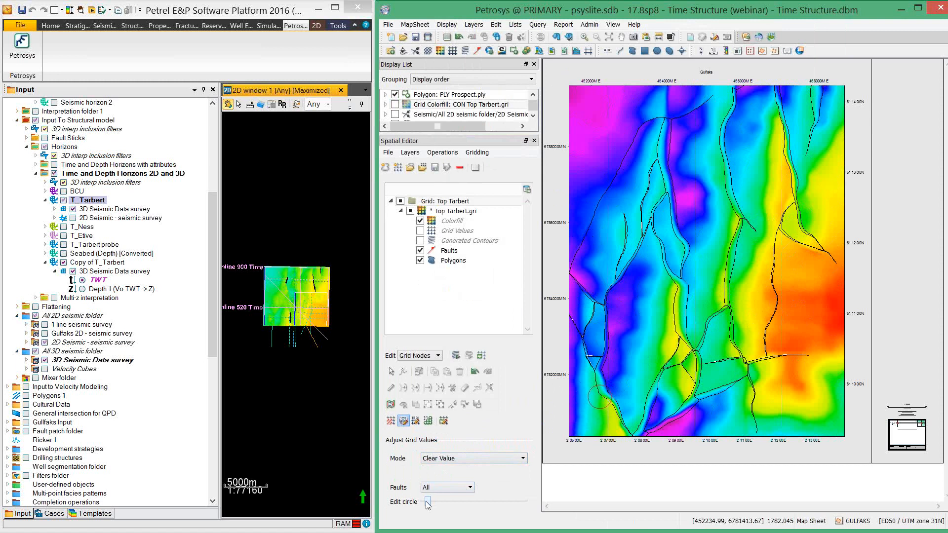
drag(796, 314, 803, 309)
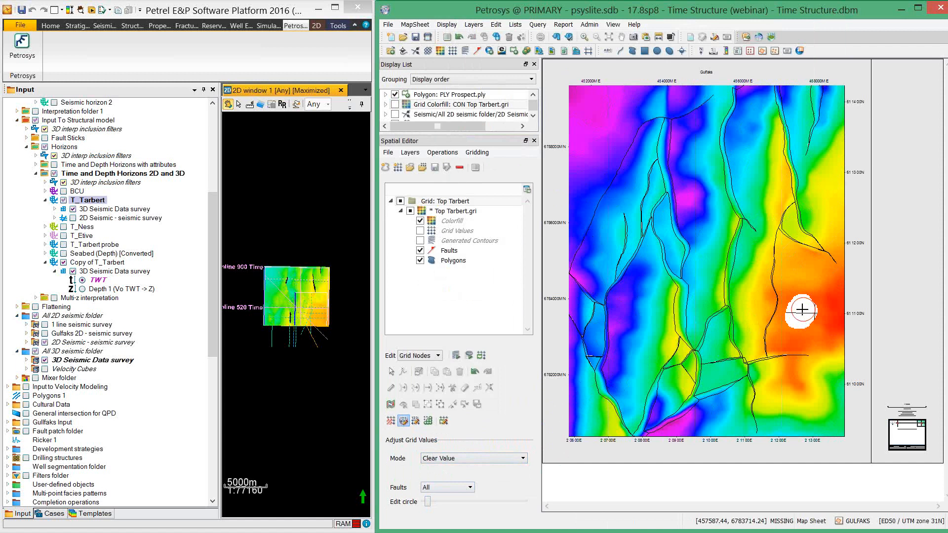
Interpolate the grid across the cleared patch by outlining it with a five-point polygon.
click(428, 421)
click(796, 285)
click(821, 295)
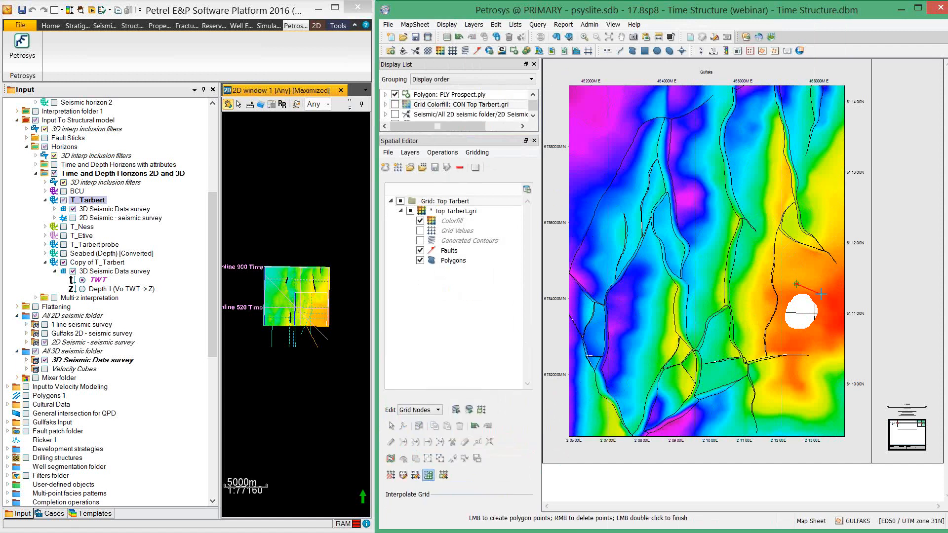
click(821, 330)
click(789, 337)
double_click(777, 318)
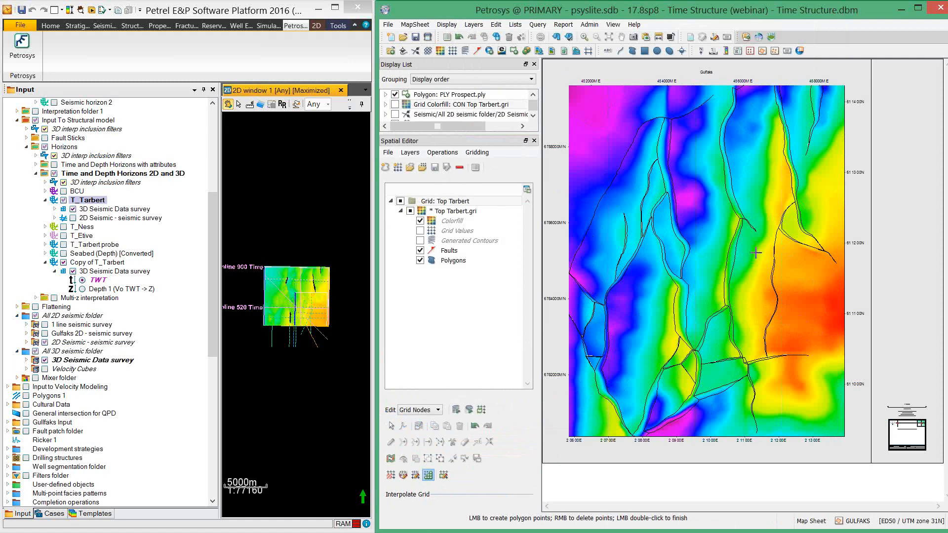
click(477, 152)
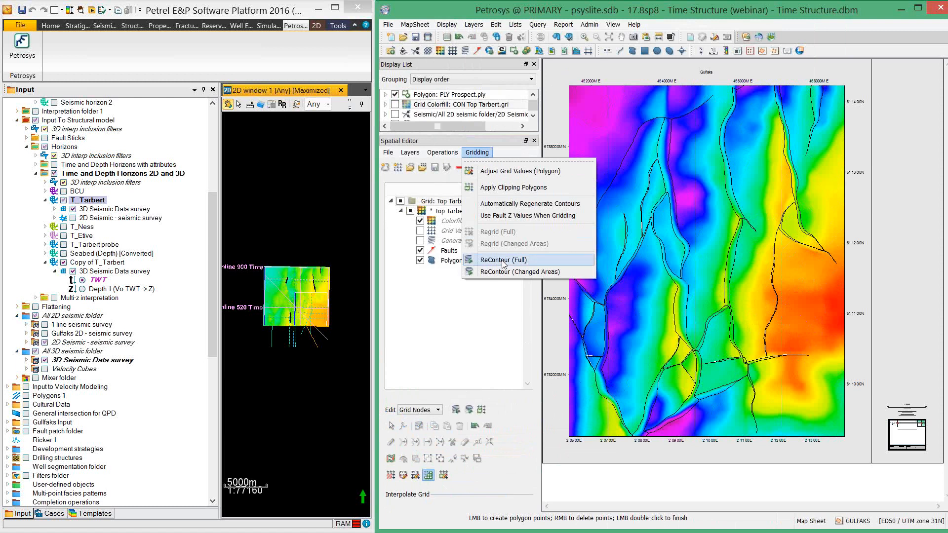
click(534, 301)
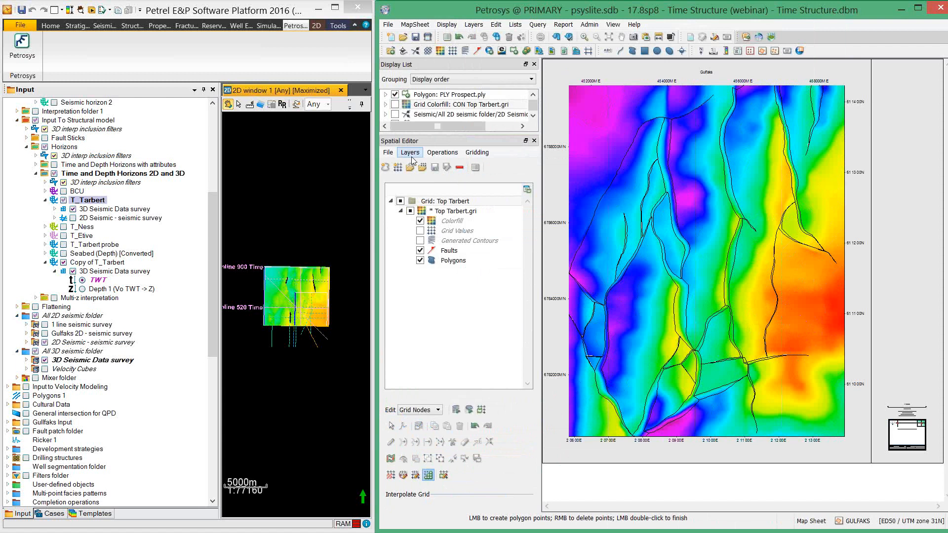
click(389, 153)
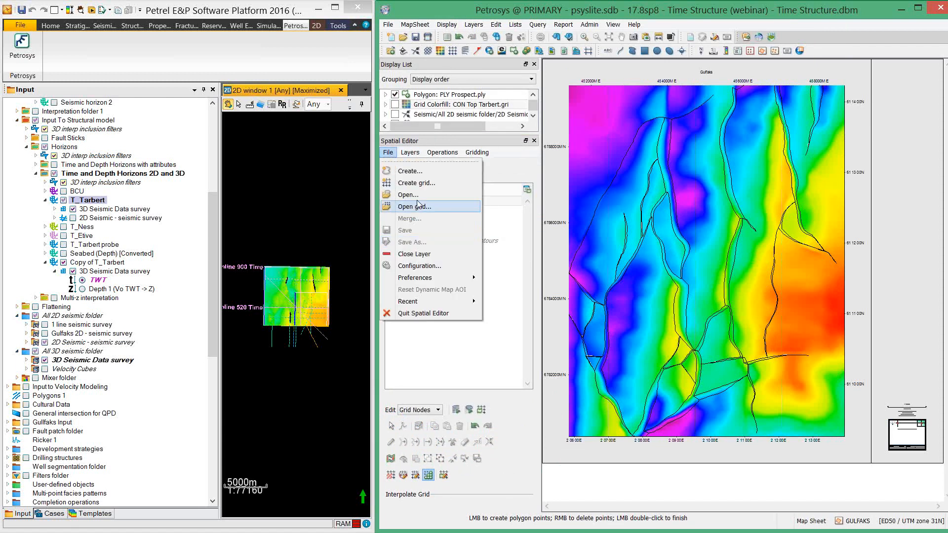
click(476, 172)
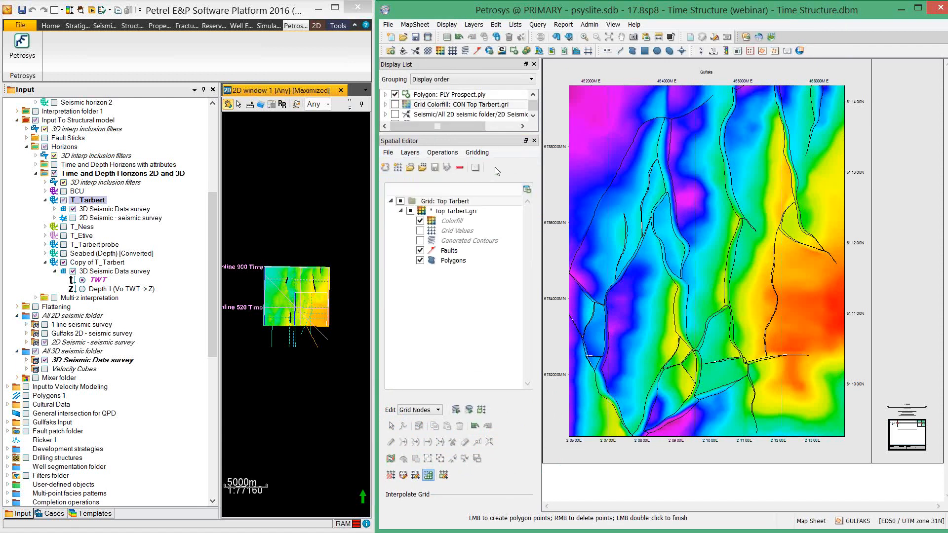
Close the Spatial Editor and save the changes to Top Tarbert.gri.
click(534, 140)
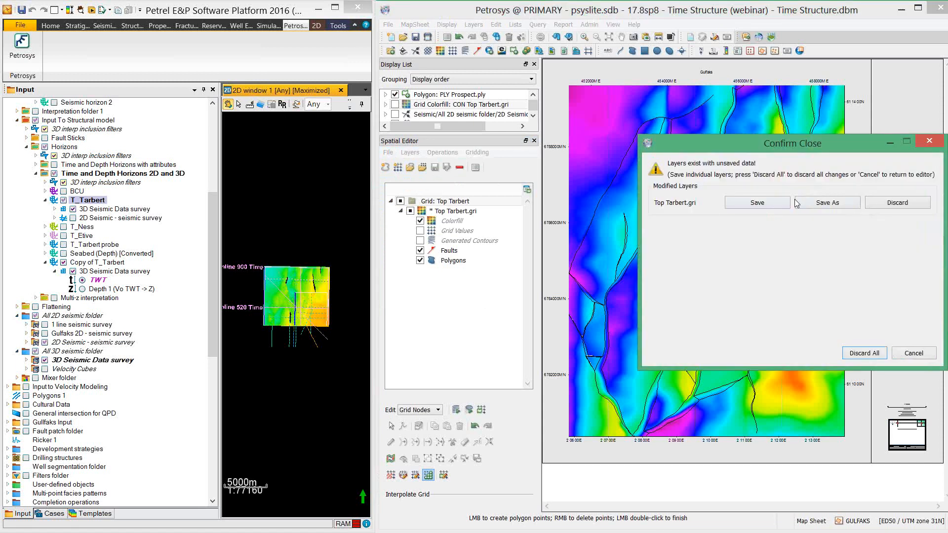
click(747, 203)
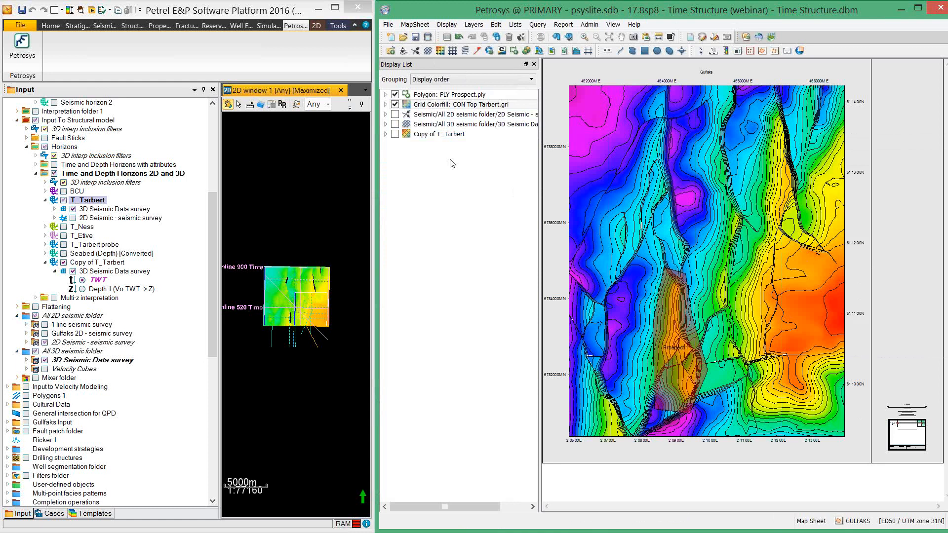
Create a layer group in the display list and name it Sidebar.
click(473, 24)
click(497, 127)
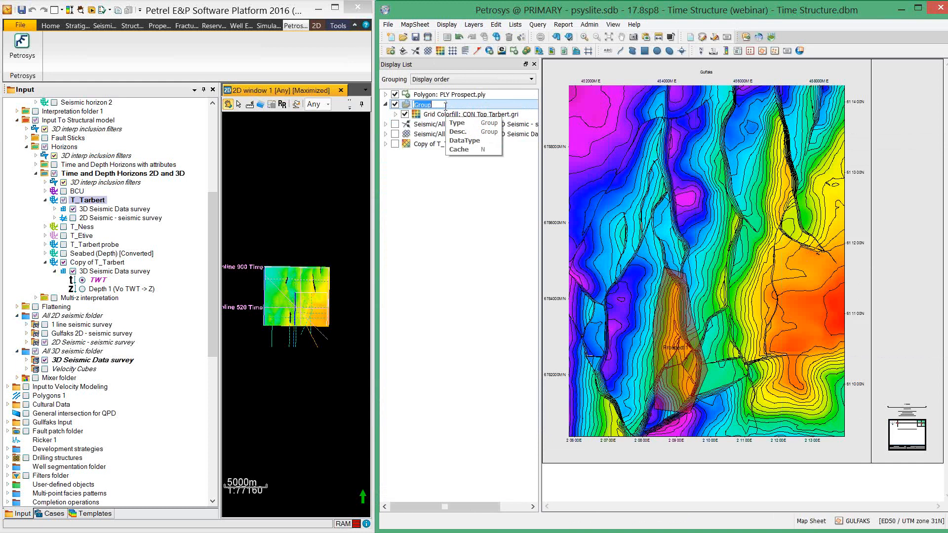
text(Sidebar)
key(Return)
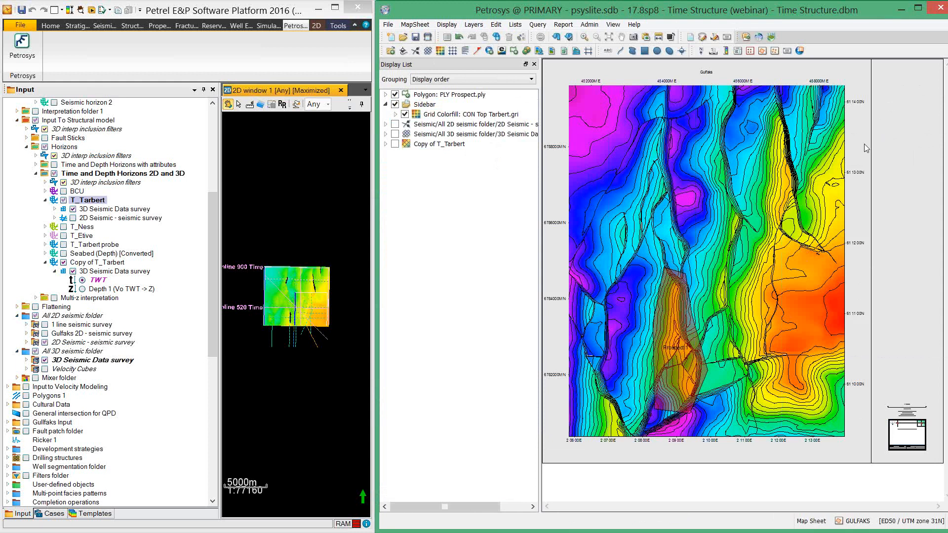
Add a location map to the map sheet and place it at the top of the sheet's side title bar.
click(447, 24)
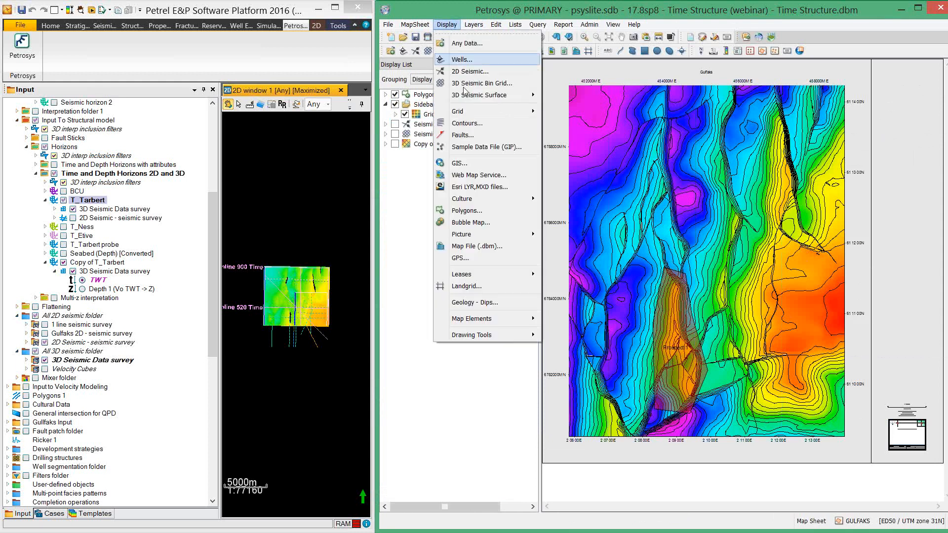
mouse_move(489, 320)
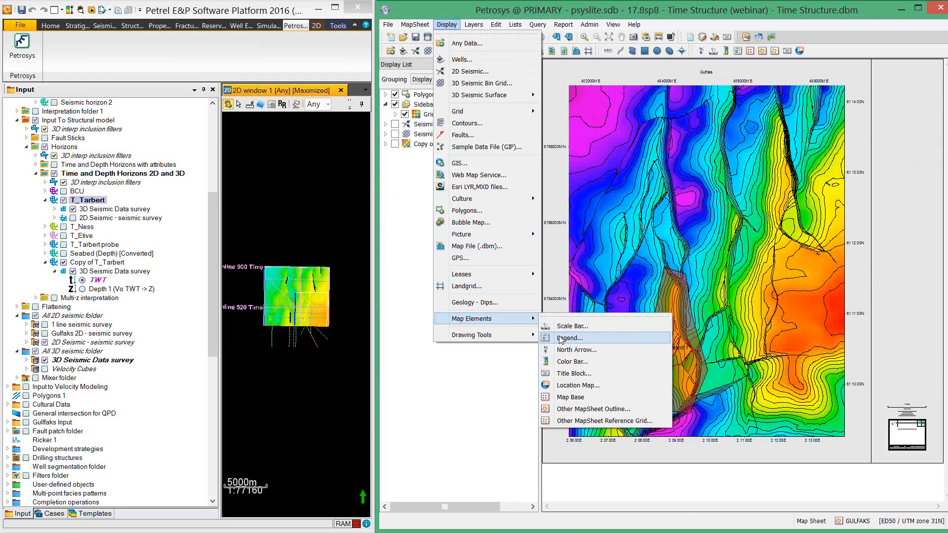
click(577, 386)
click(626, 435)
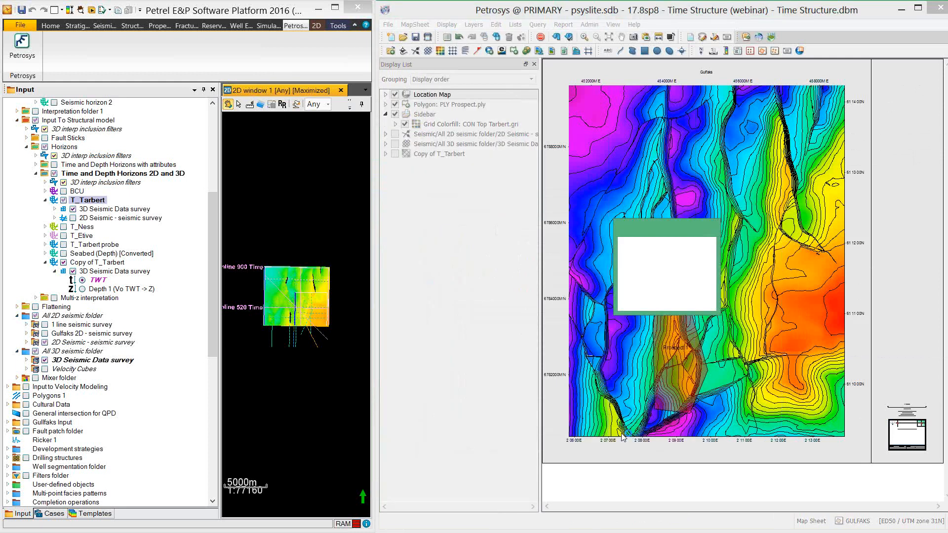
drag(603, 119, 908, 108)
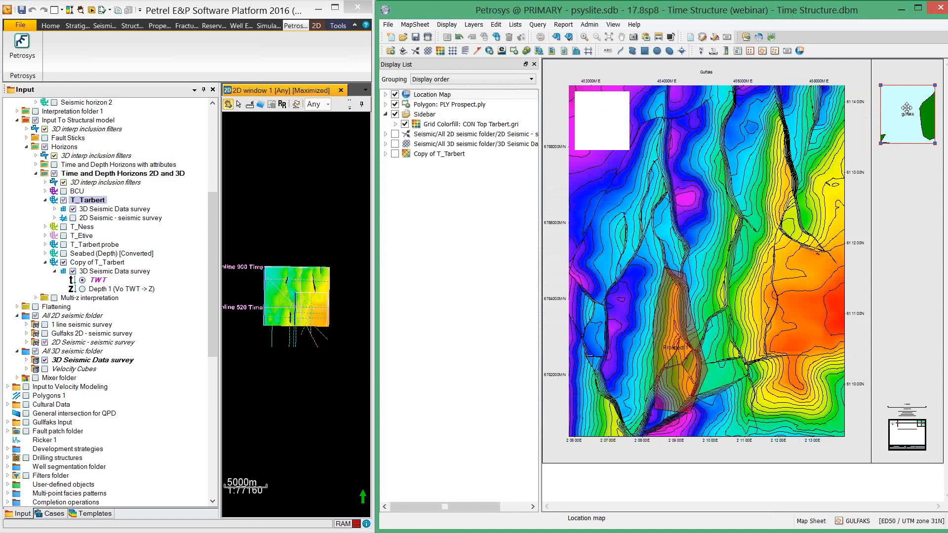
Add a True north arrow using north_arrow_10.cgm to the map sheet title bar, placing it at reduced size just above the scale bar.
click(446, 25)
mouse_move(475, 321)
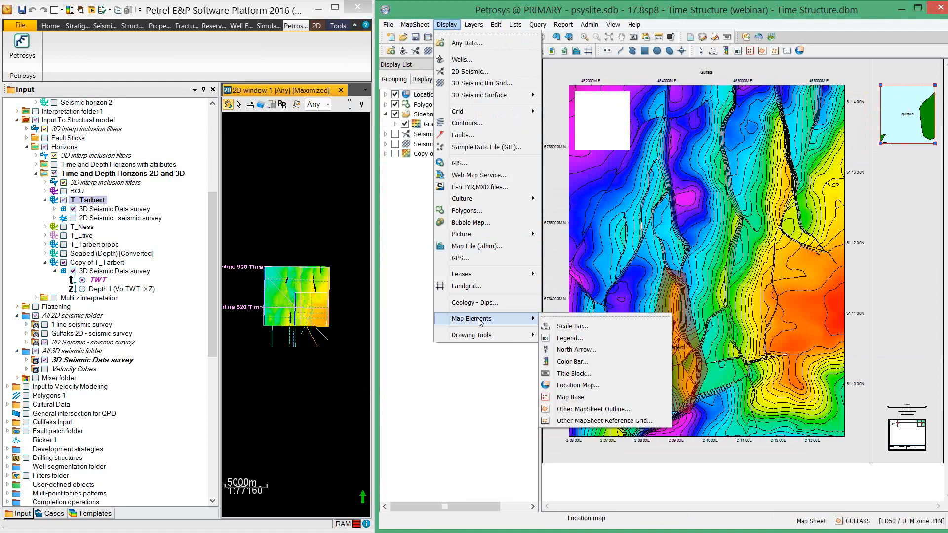
click(573, 349)
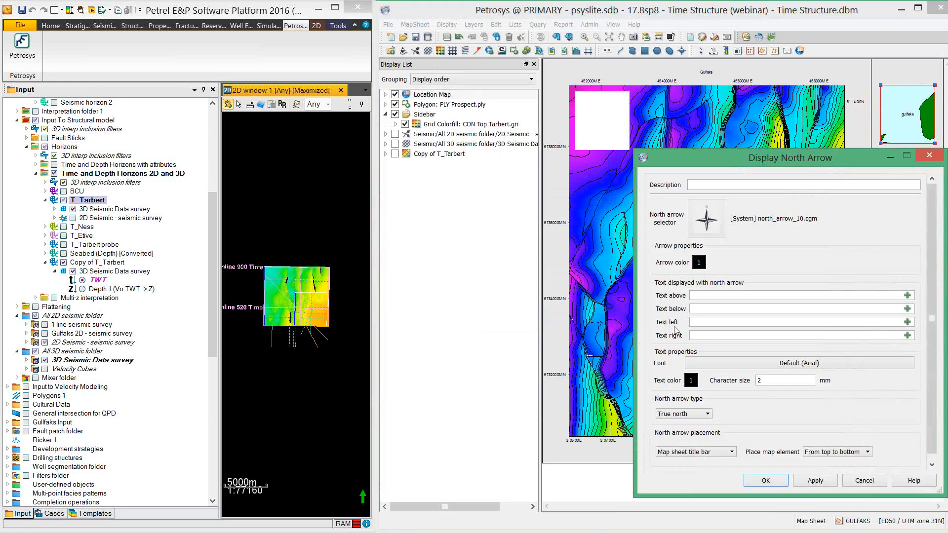
click(712, 228)
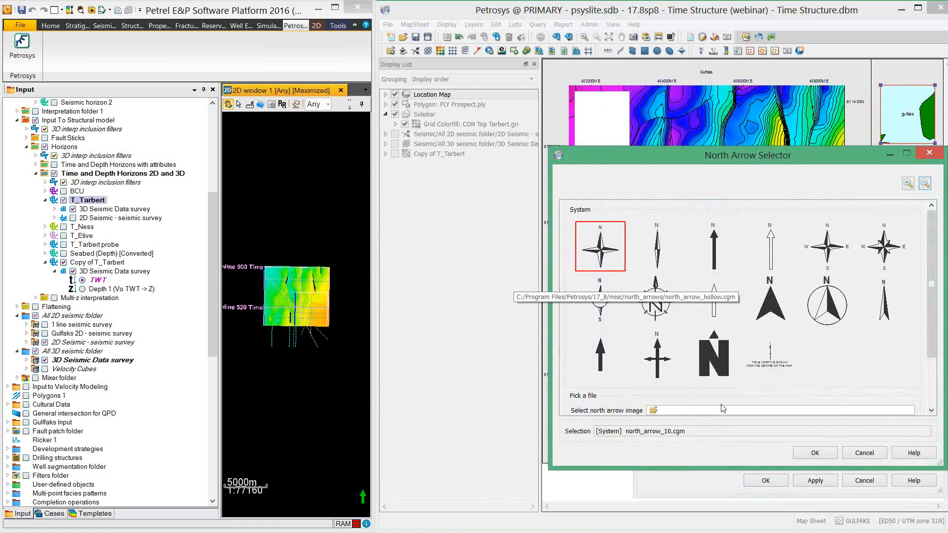
click(815, 453)
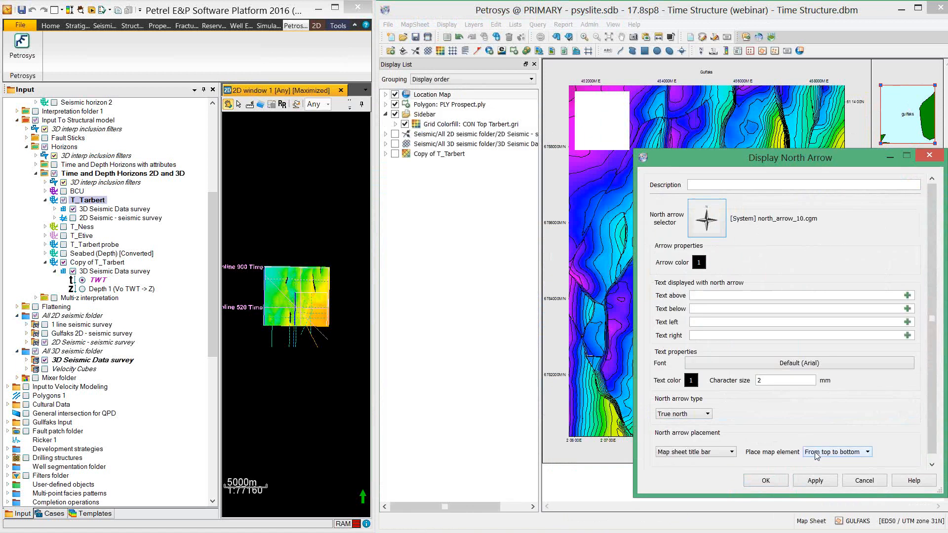
click(722, 454)
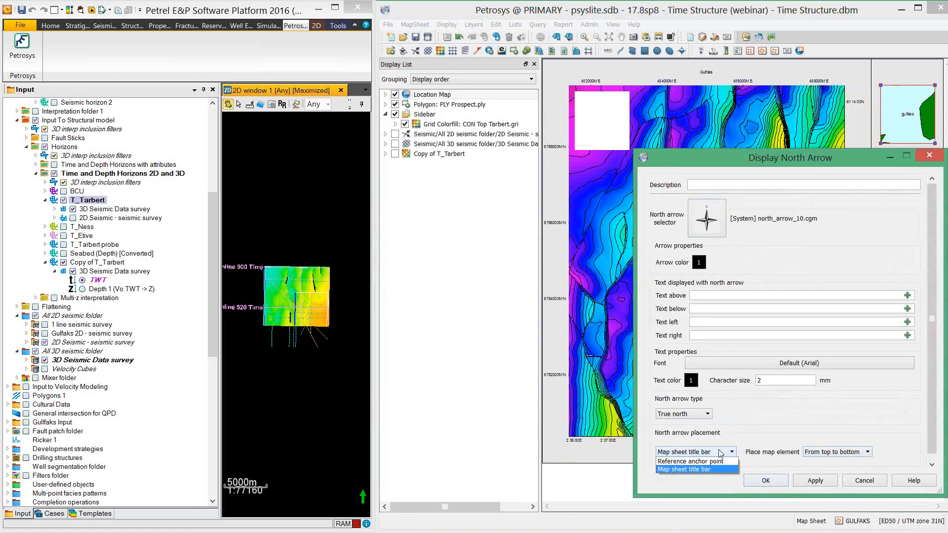
click(709, 469)
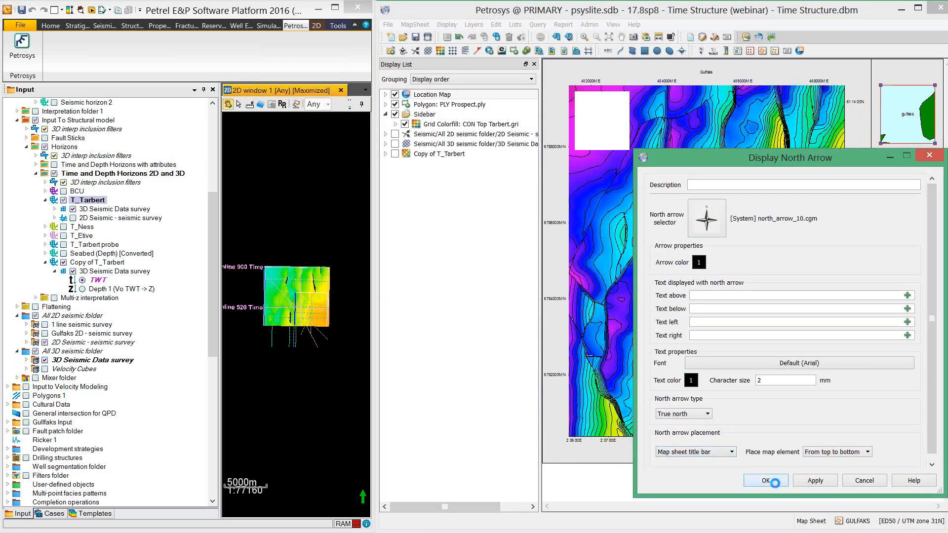
click(771, 480)
drag(907, 85, 907, 379)
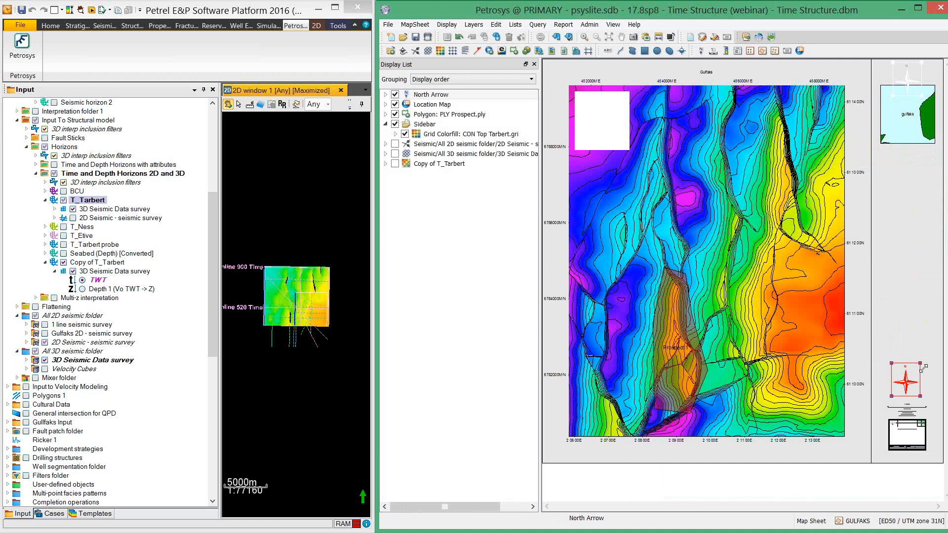
drag(921, 366, 907, 386)
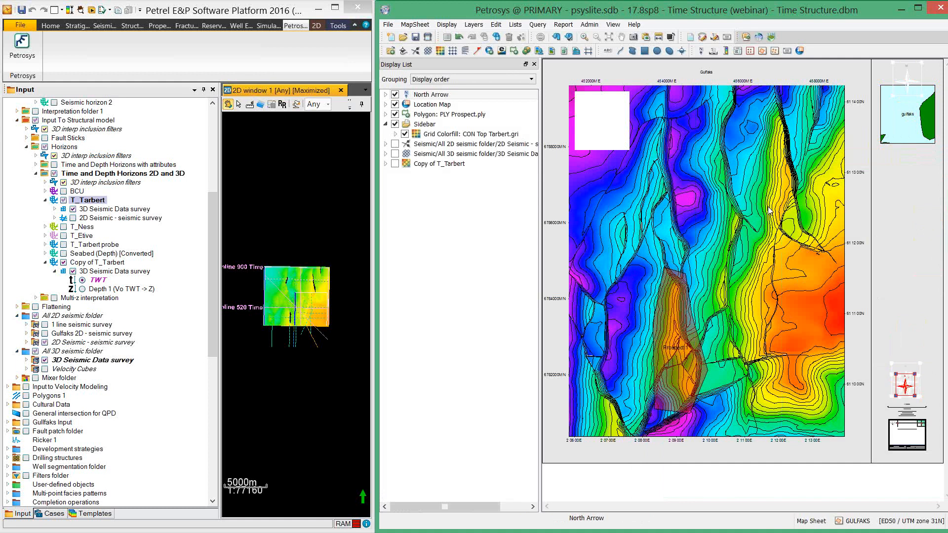
Add a vertical color bar titled (TWT) ms for the CON Top Tarbert.gri layer and place it, reduced in size, below the location map.
click(446, 24)
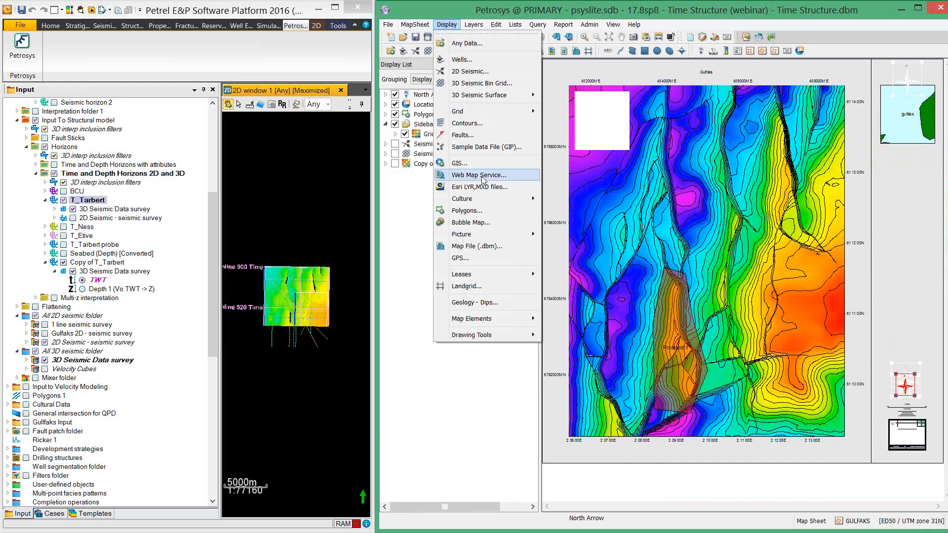
mouse_move(472, 318)
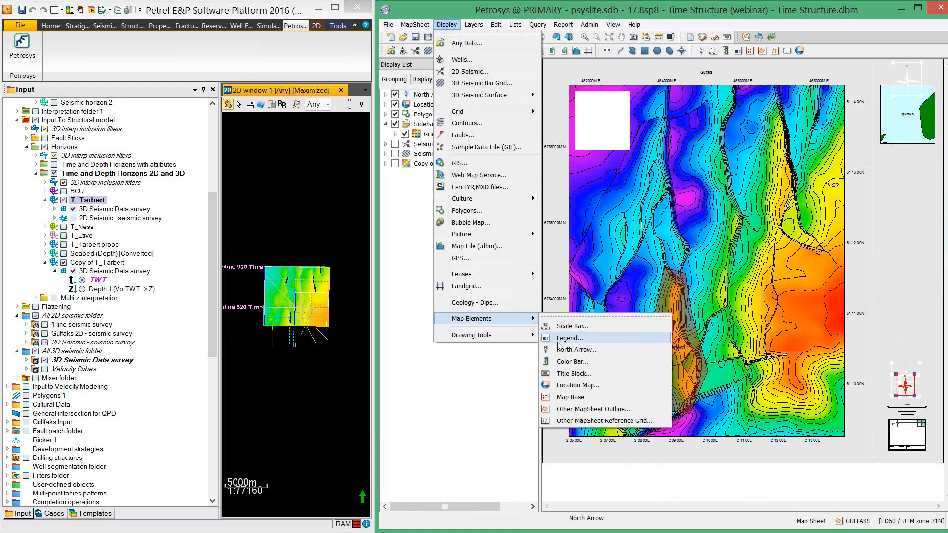
click(566, 364)
click(552, 168)
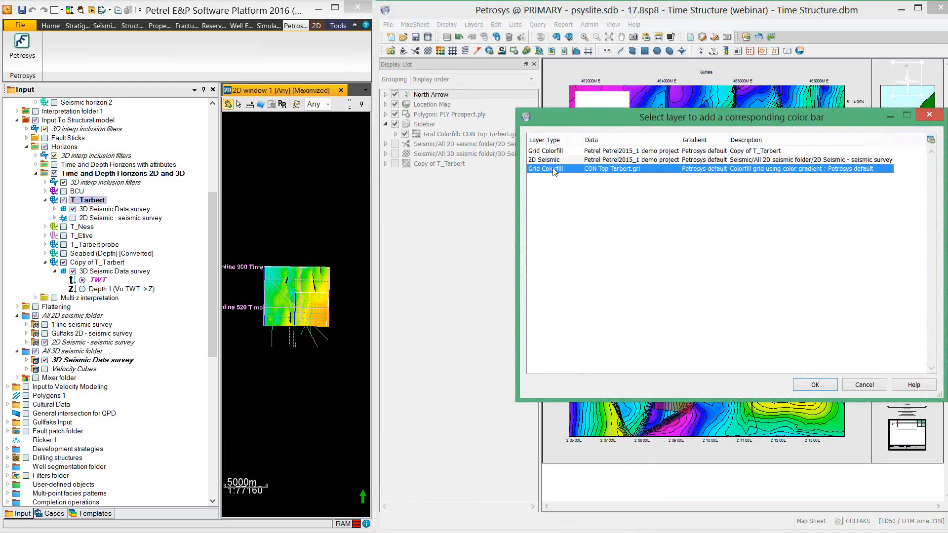
click(806, 384)
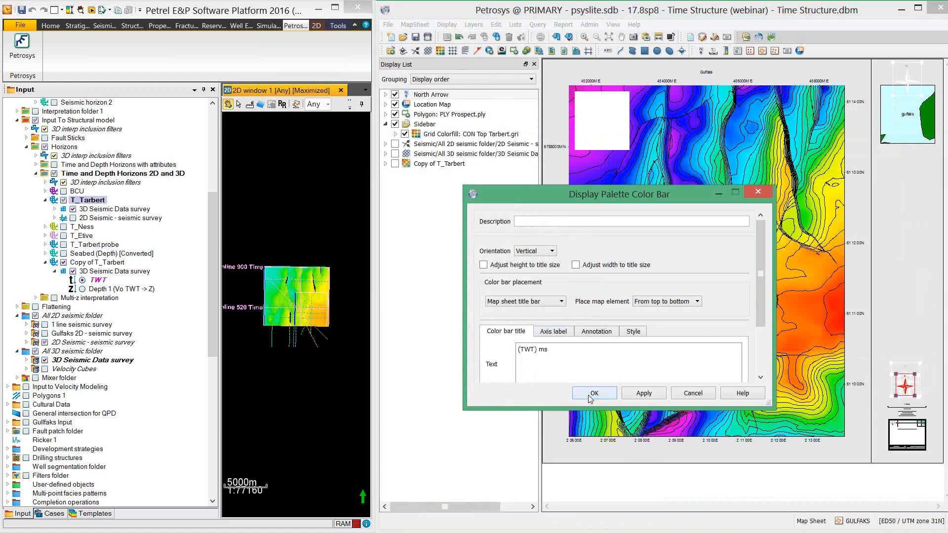
drag(558, 351, 515, 353)
click(590, 393)
drag(908, 334, 910, 181)
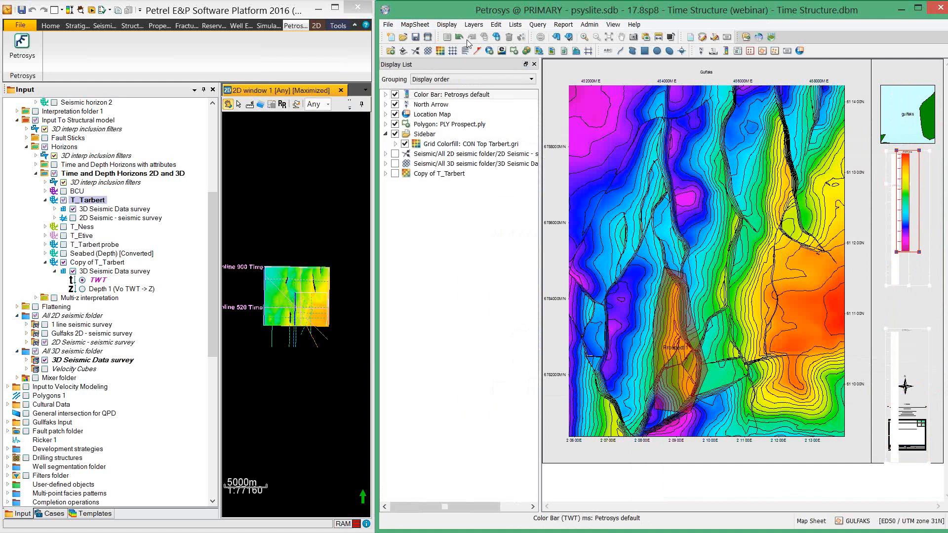
Open the settings for a new map legend.
click(447, 25)
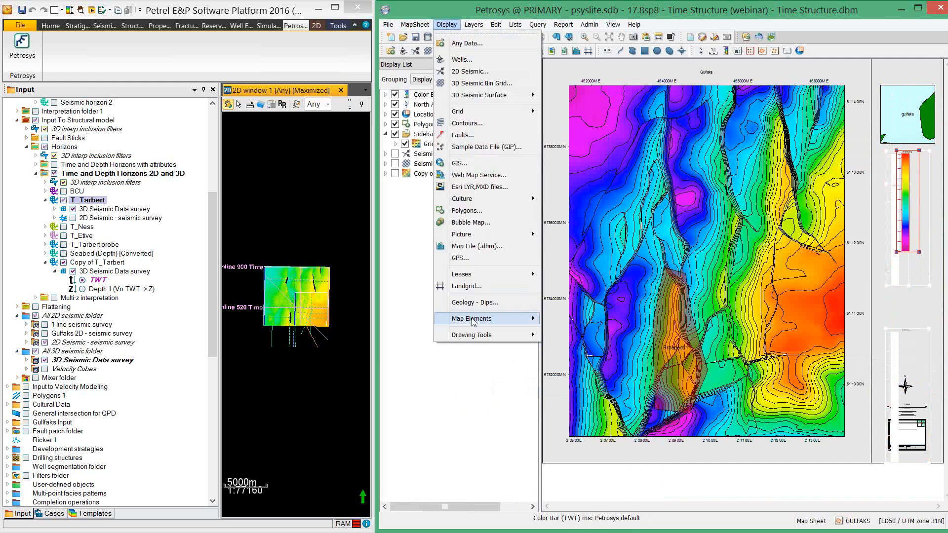
mouse_move(507, 321)
click(554, 338)
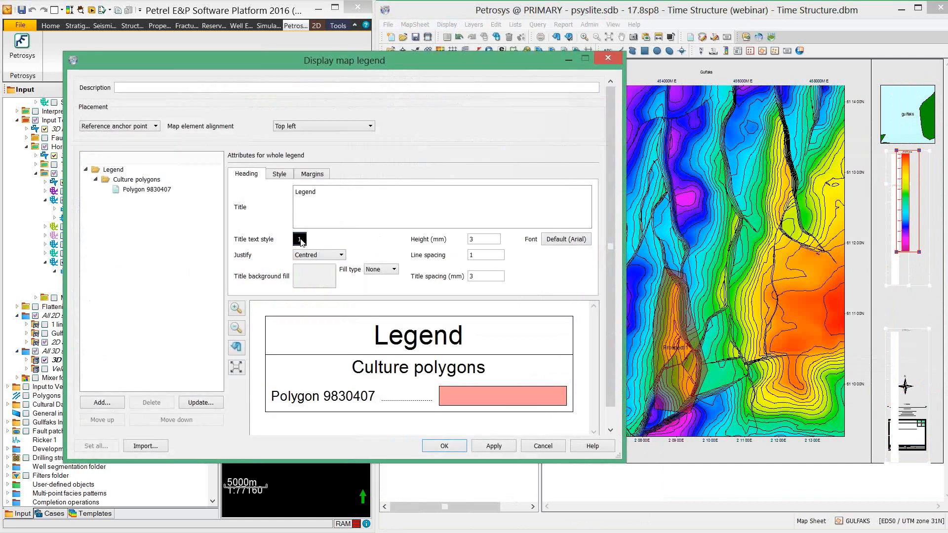
click(99, 403)
click(351, 245)
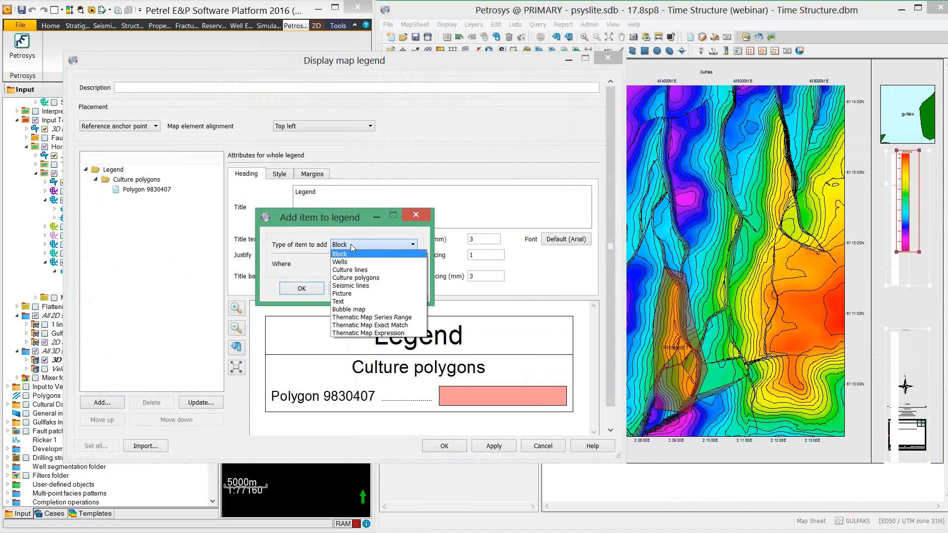
click(351, 244)
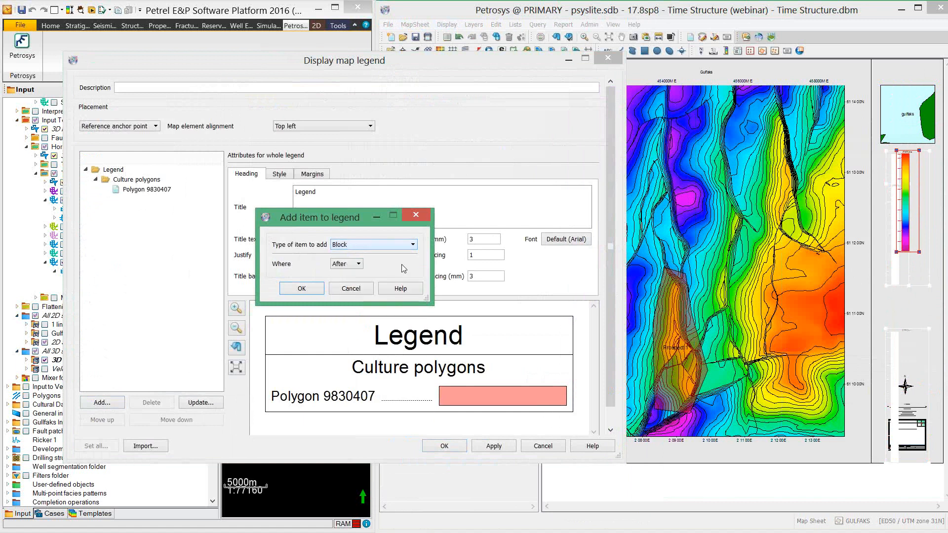
key(Escape)
Change the legend's polygon entry description to Prospect Polygon and add the legend to the map.
click(147, 190)
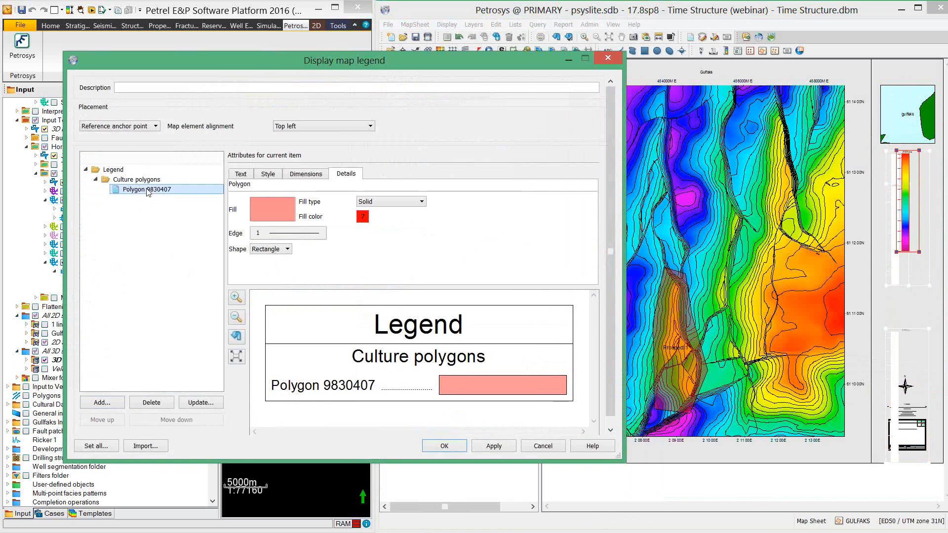
click(241, 174)
drag(329, 192, 250, 191)
text(P)
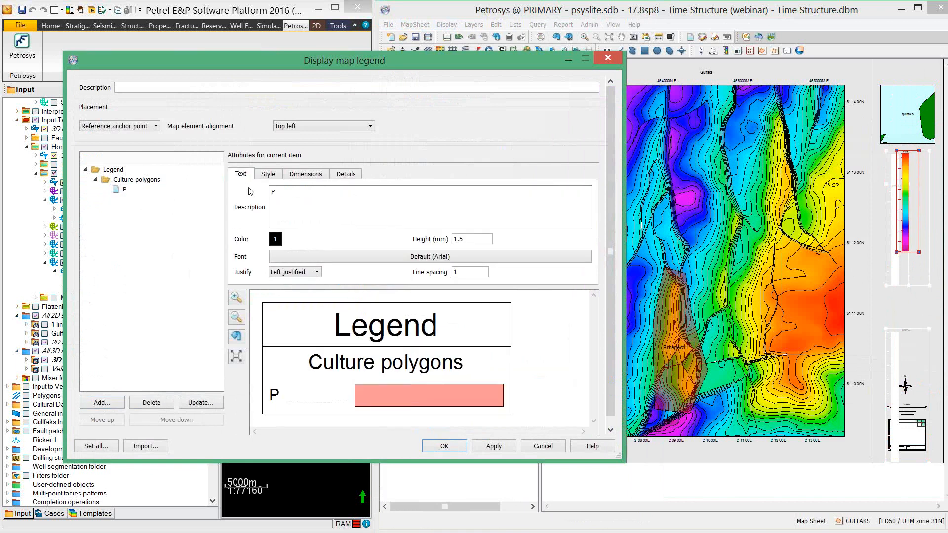
text(rospec)
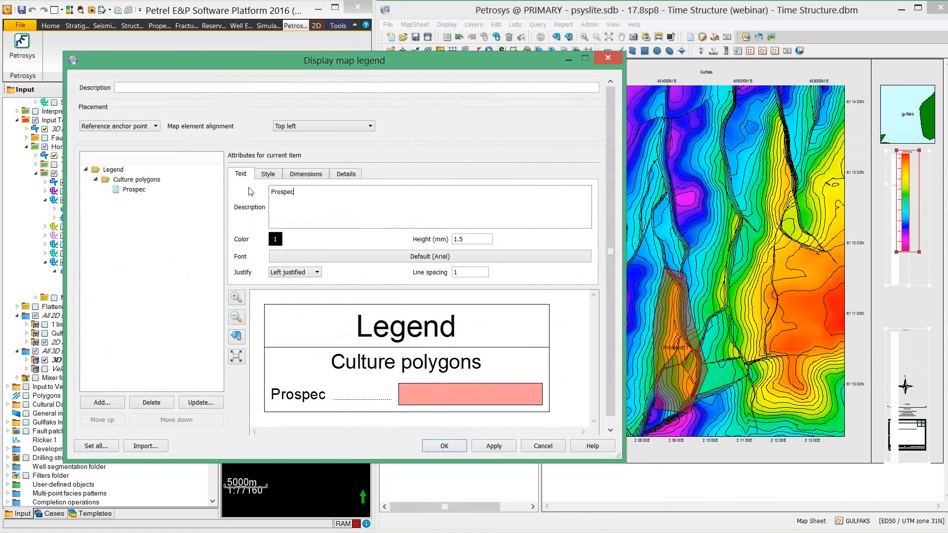
text(t Polygon)
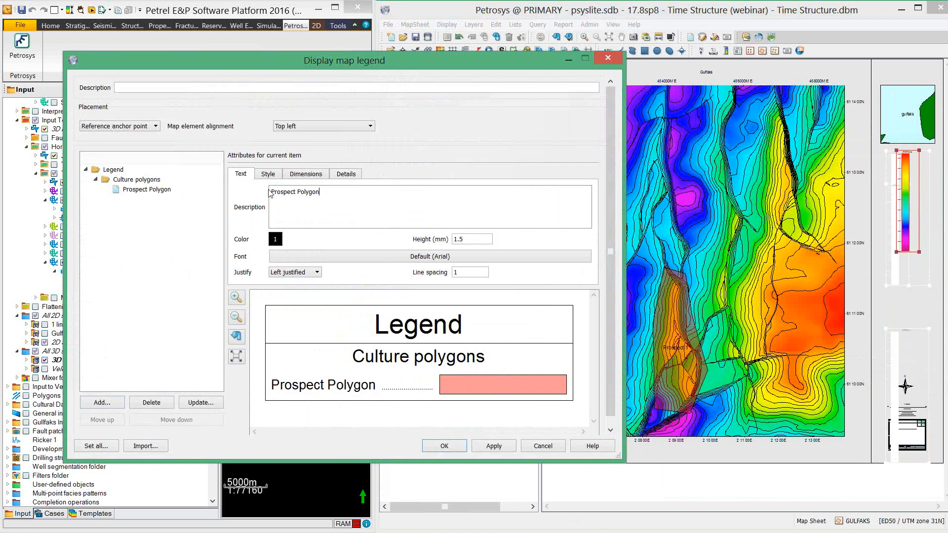
click(440, 447)
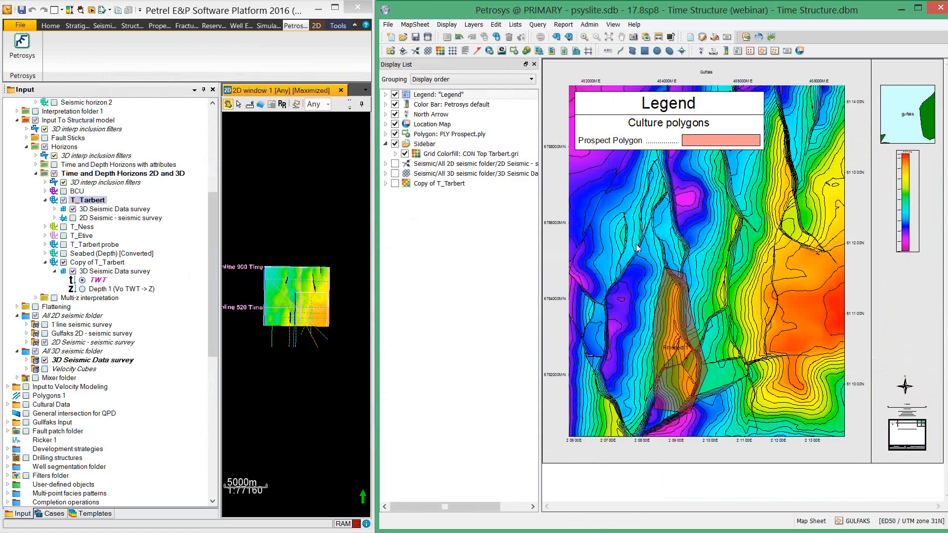
Shrink the legend, move it into the title bar below the color bar, and redraw the map.
click(715, 116)
drag(765, 90, 902, 277)
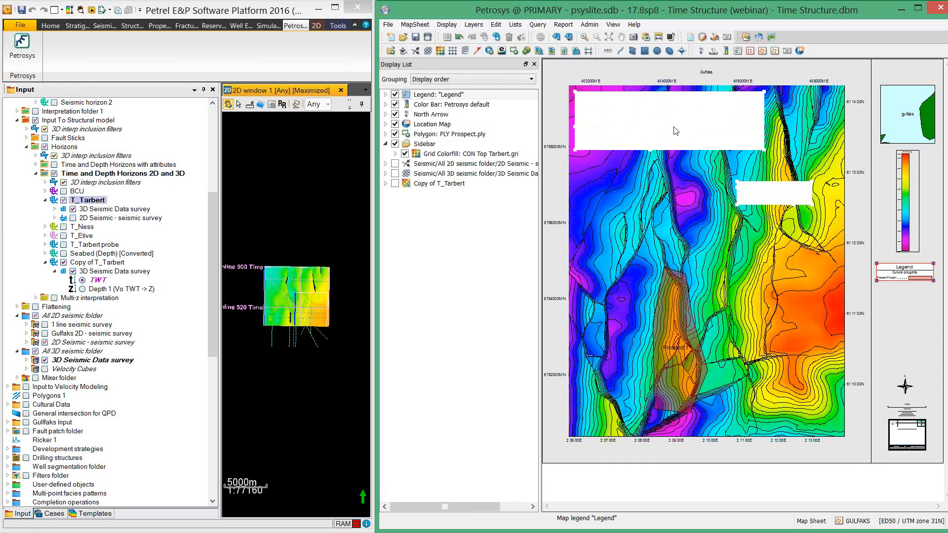
click(556, 38)
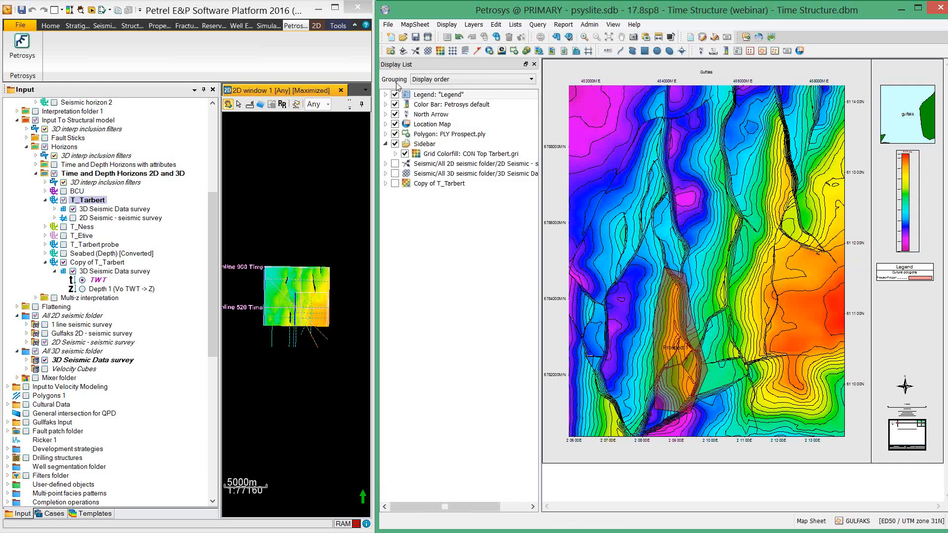
Select the legend, color bar, north arrow and location map layers, then move the CON Top Tarbert.gri colorfill out of Sidebar to the end of the list.
click(434, 98)
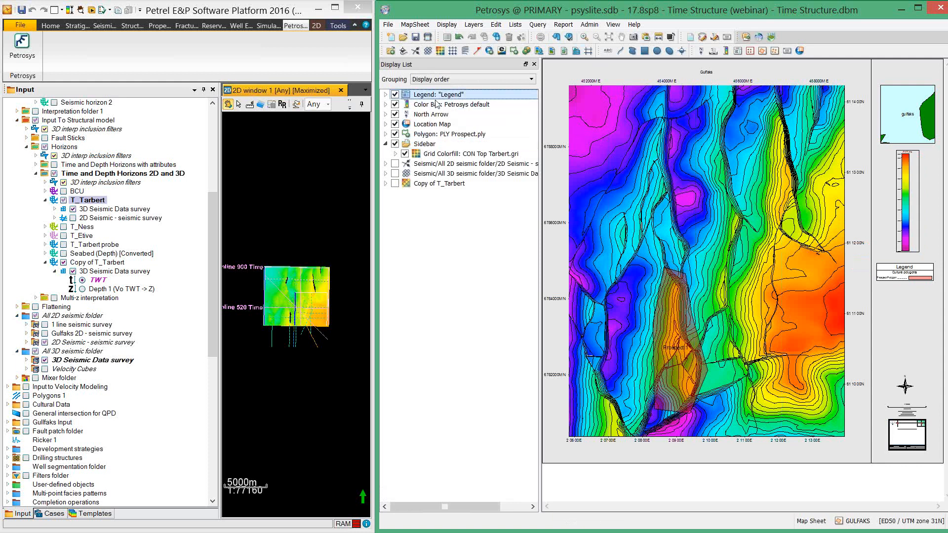
mouse_move(437, 107)
drag(438, 107, 437, 126)
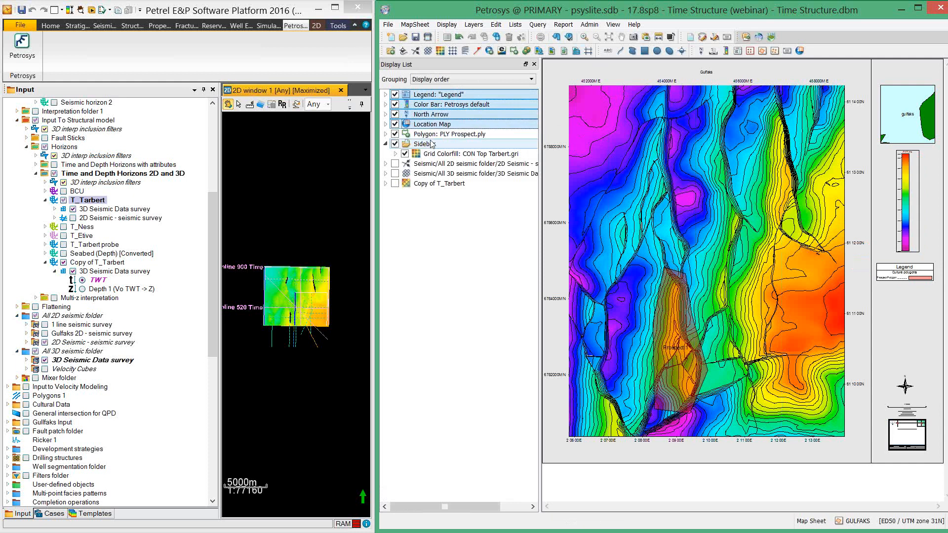
drag(467, 154, 396, 190)
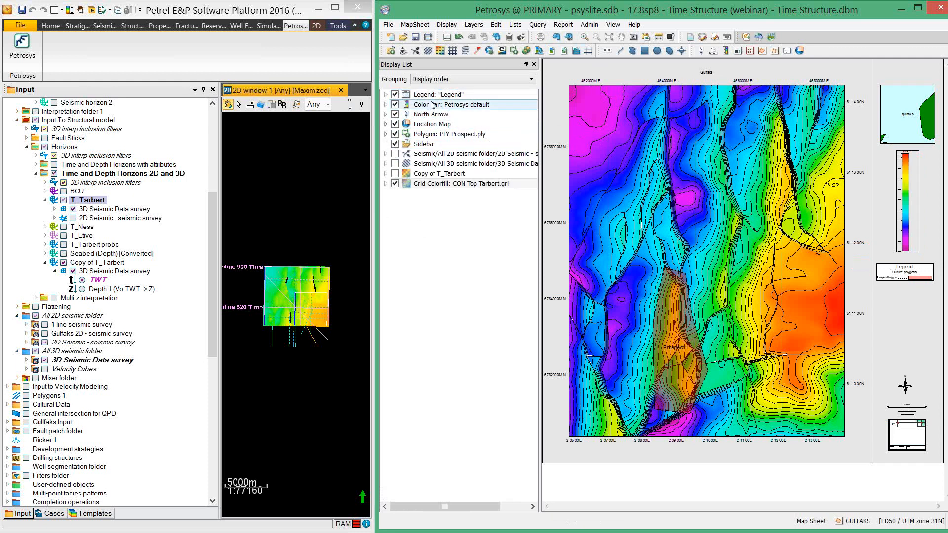
Move the selected layers into the Sidebar group, collapse it, and place the PLY Prospect.ply polygon directly above the CON Top Tarbert.gri colorfill.
drag(432, 96, 428, 146)
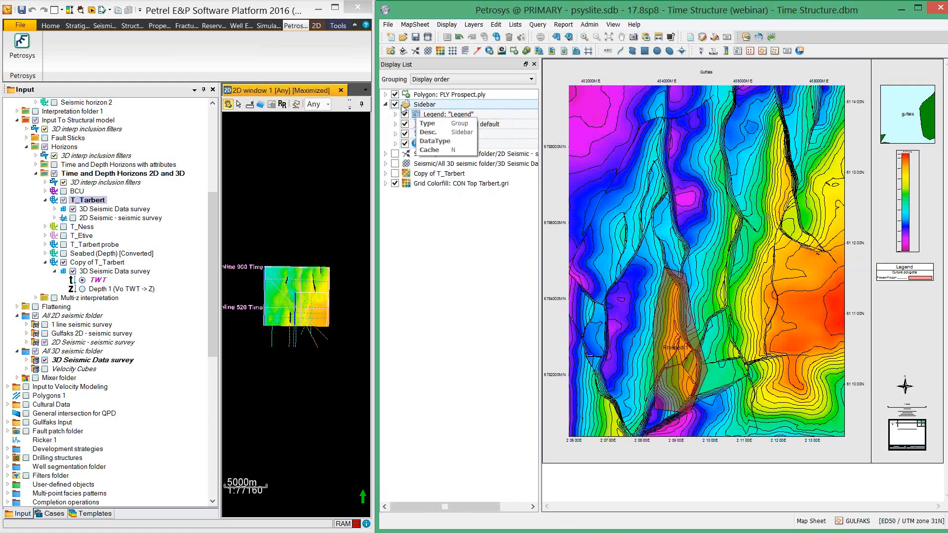
click(386, 104)
drag(421, 96, 420, 132)
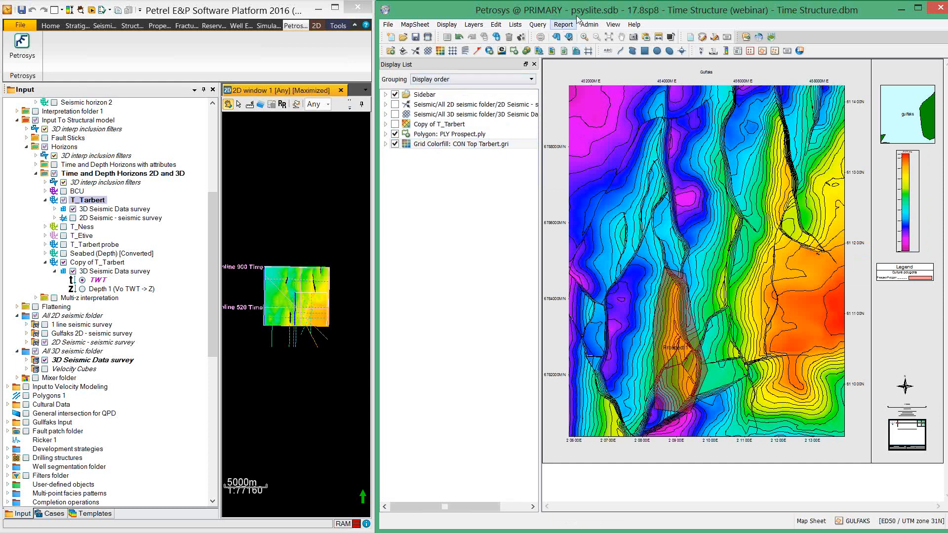
Save the GULFAKS map sheet and the Time Structure.dbm display file.
drag(590, 10, 583, 11)
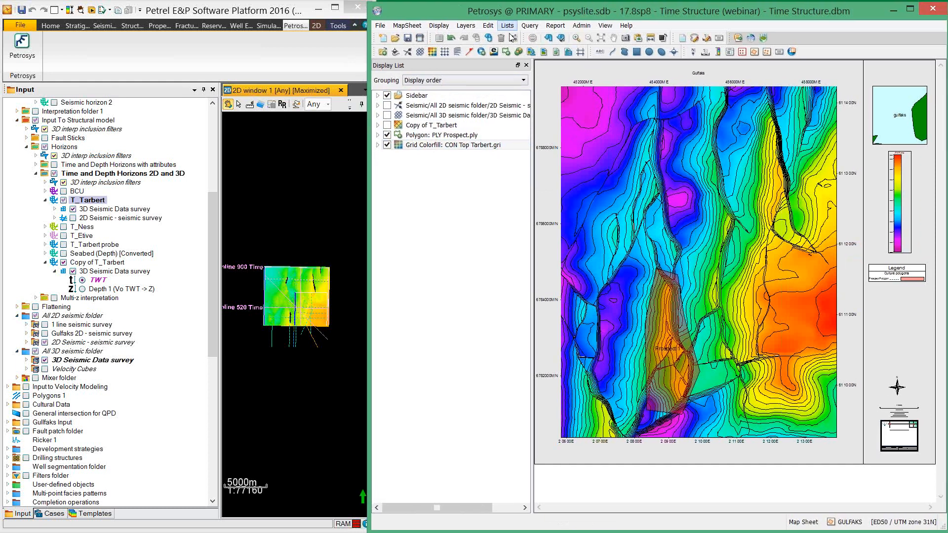
click(420, 28)
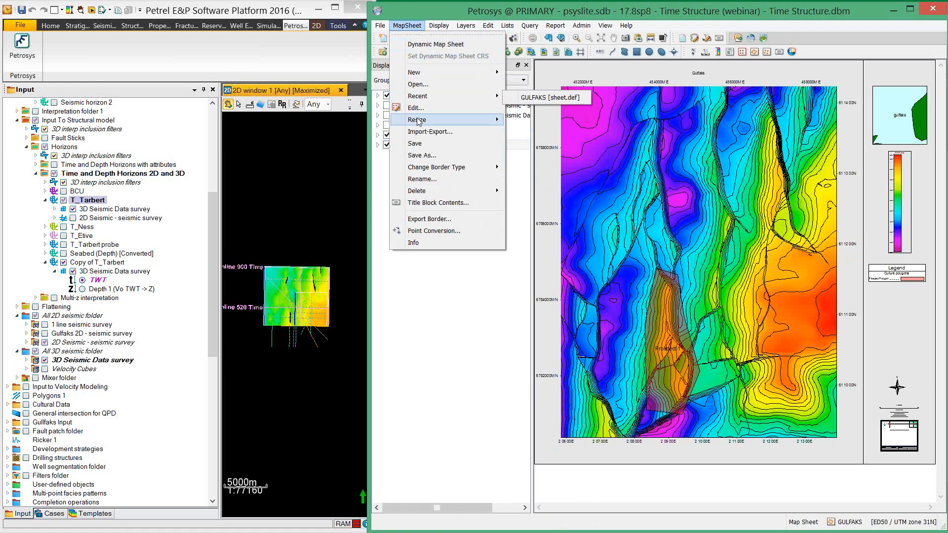
mouse_move(416, 118)
click(415, 143)
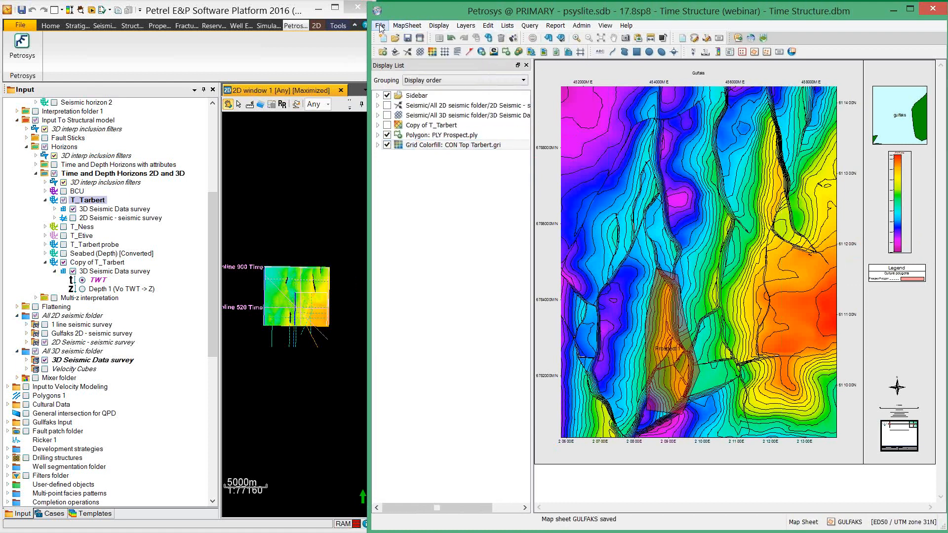
click(380, 26)
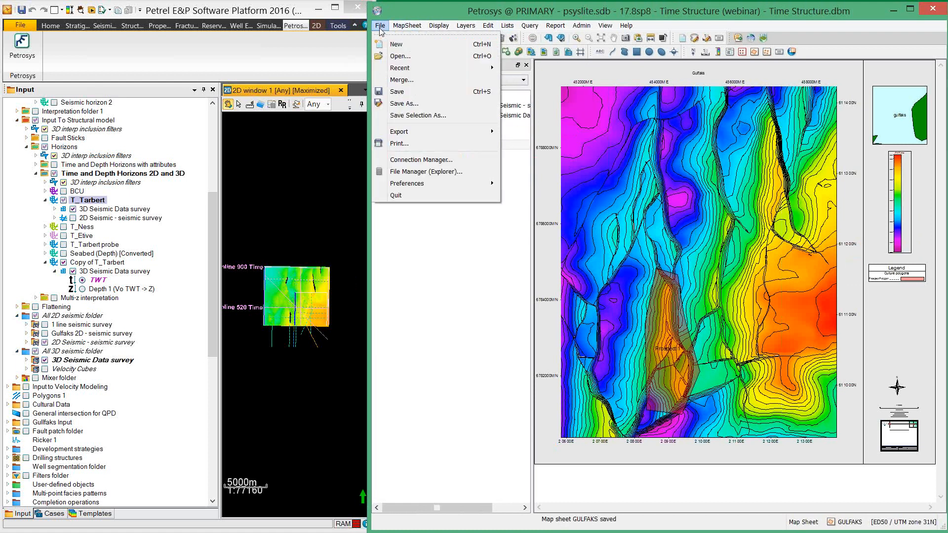
click(397, 91)
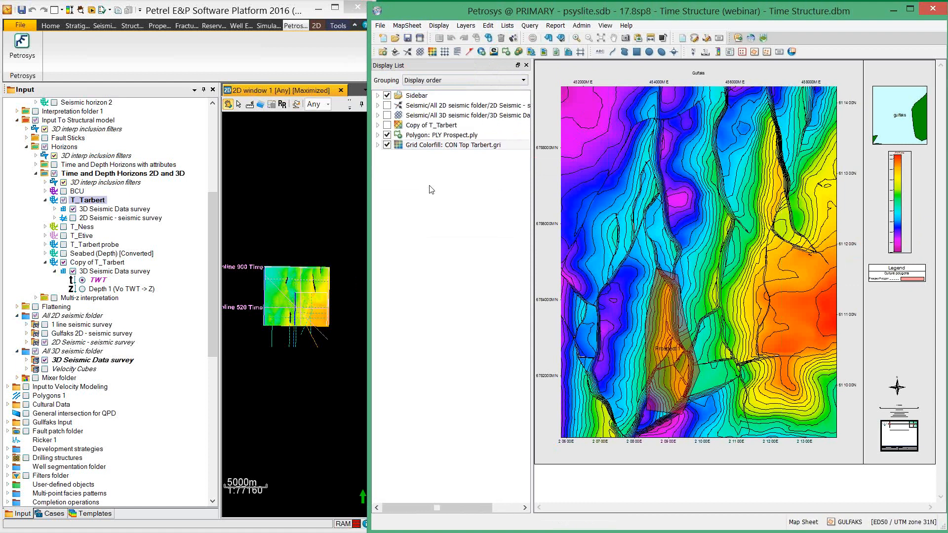
Switch to the PowerPoint presentation and start the slide show from the Summary slide, number 6.
key(alt+Tab)
click(65, 420)
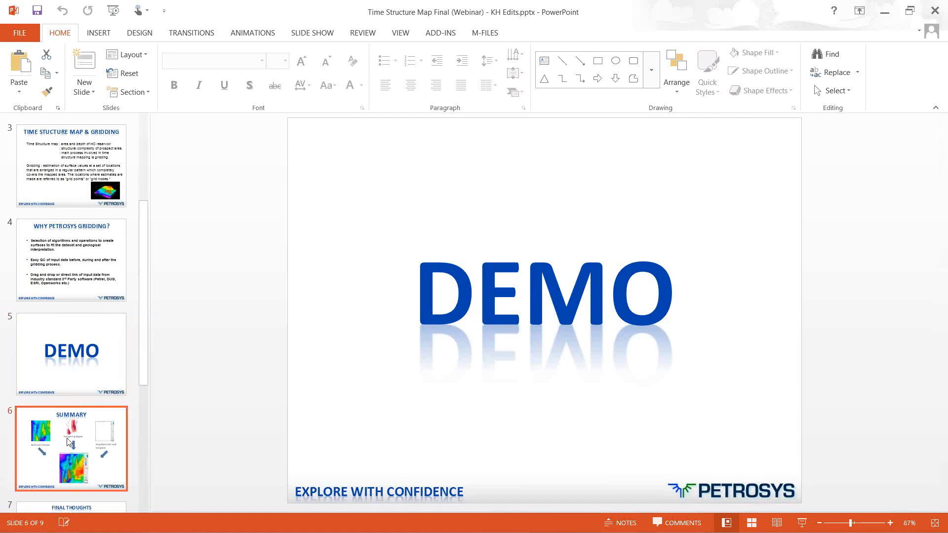
click(802, 523)
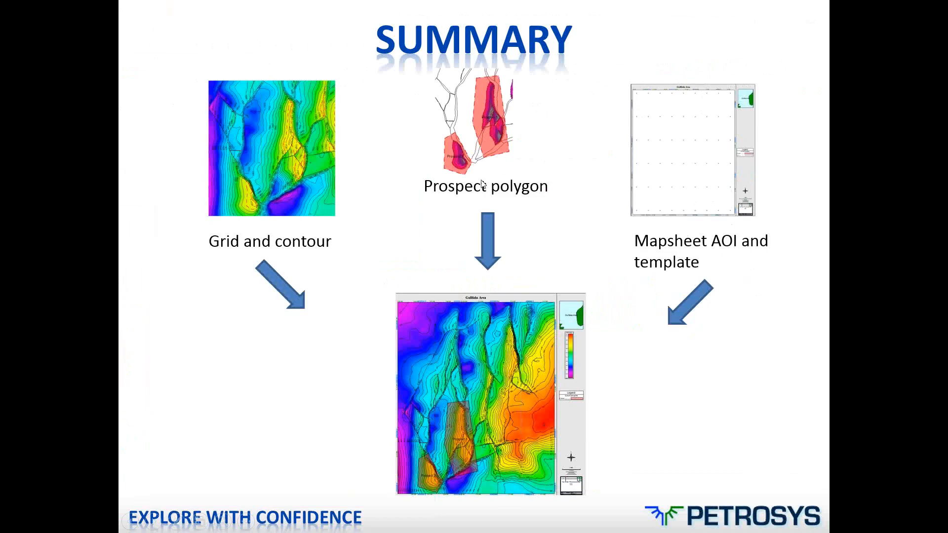